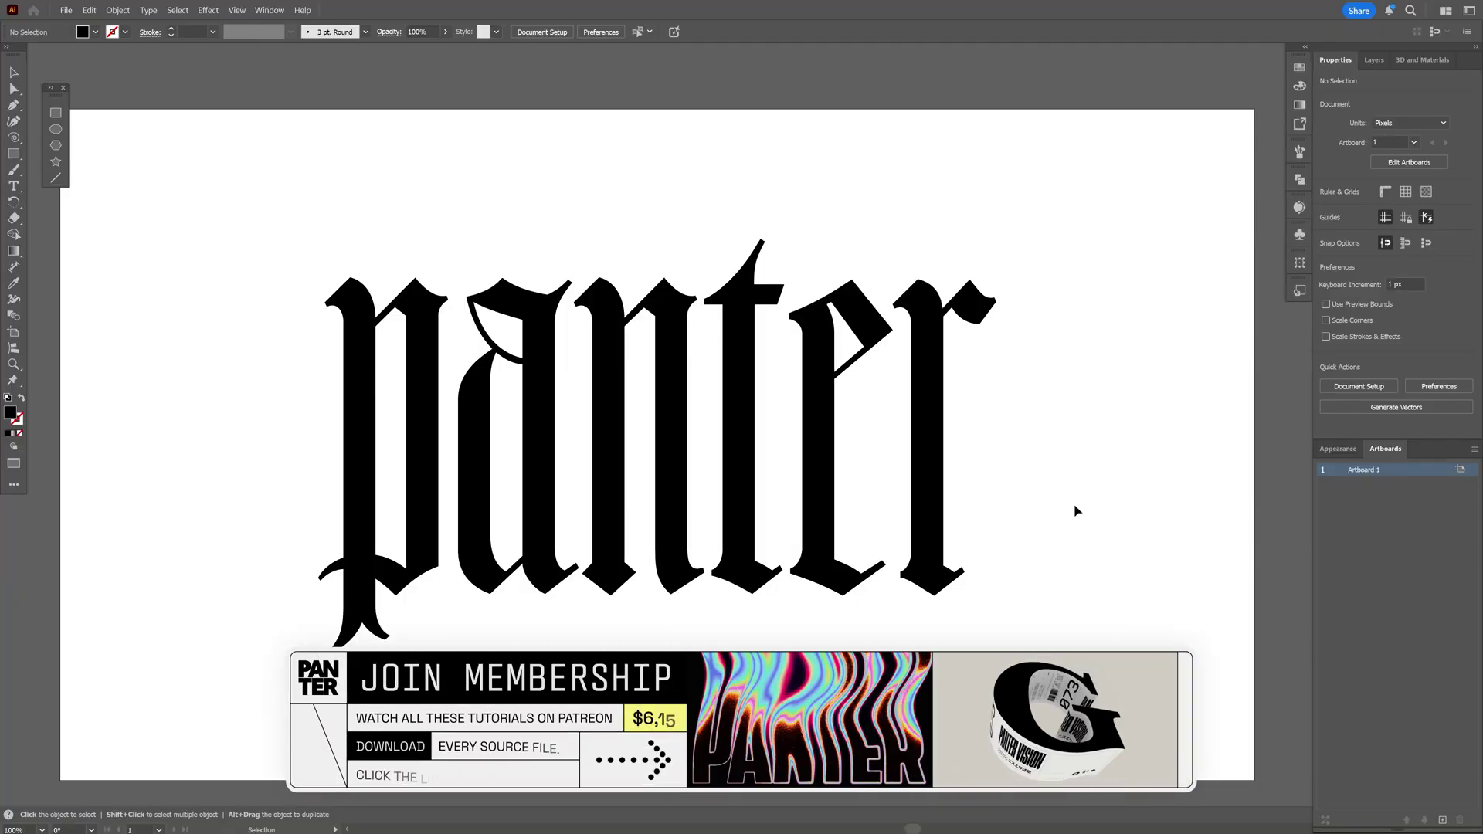
Step: Select the whole "panter" lettering group and change its fill from black to a mid-gray swatch
drag(1070, 505, 753, 624)
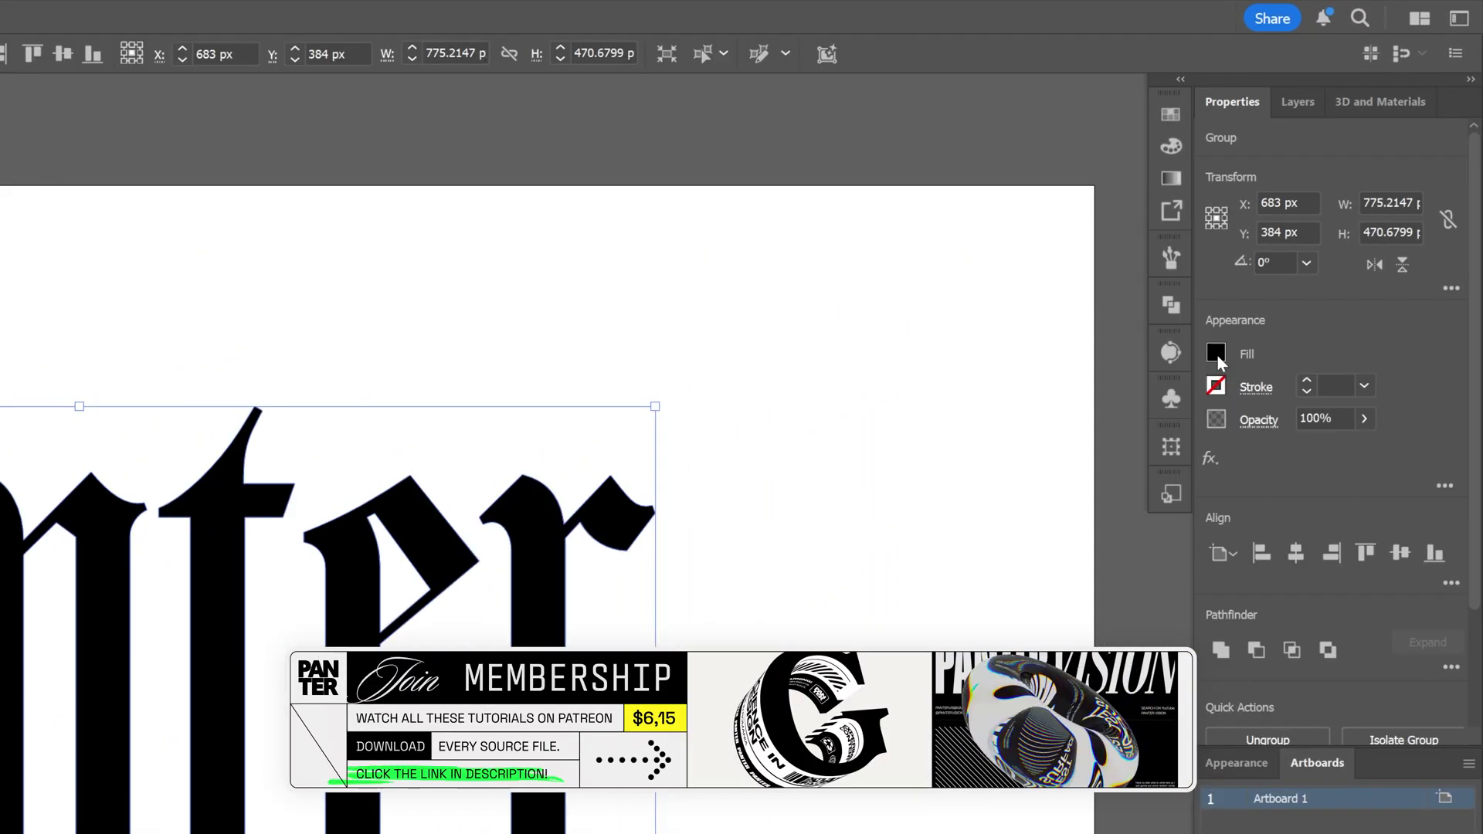
click(1216, 354)
click(1063, 501)
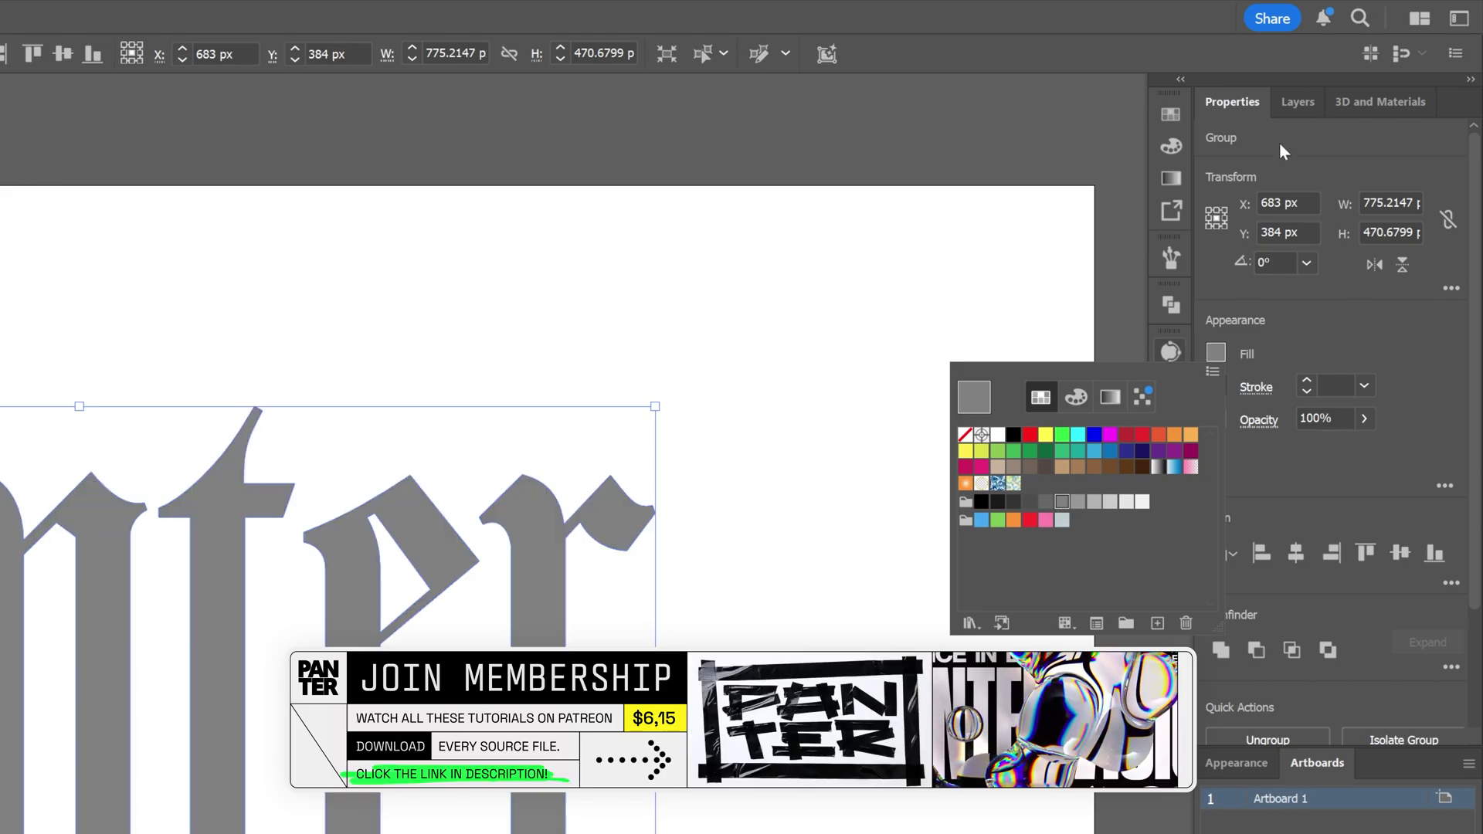
Step: Apply the 3D Extrude effect to the lettering with a depth of 0 px
click(1389, 100)
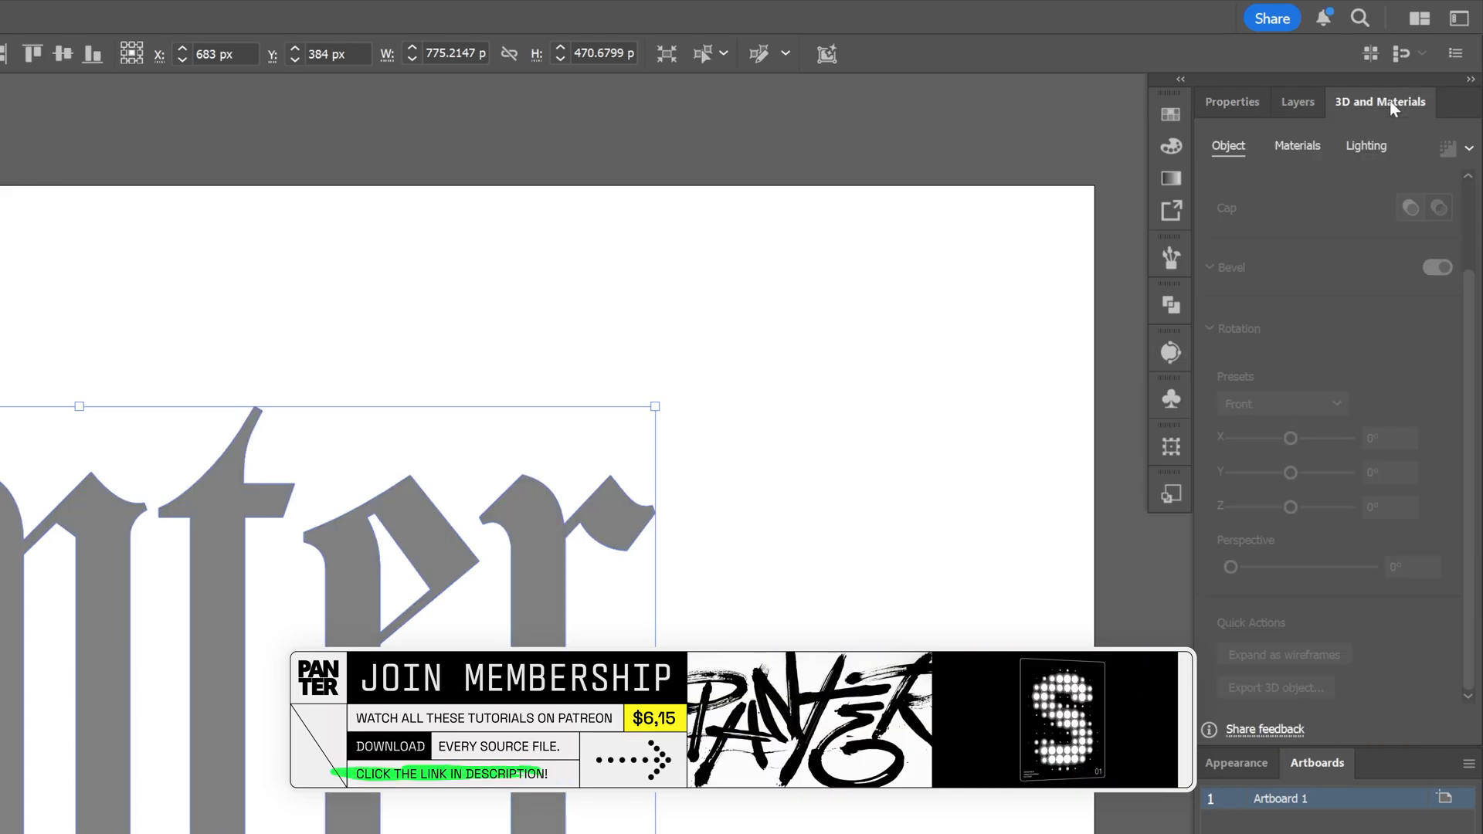
click(1298, 232)
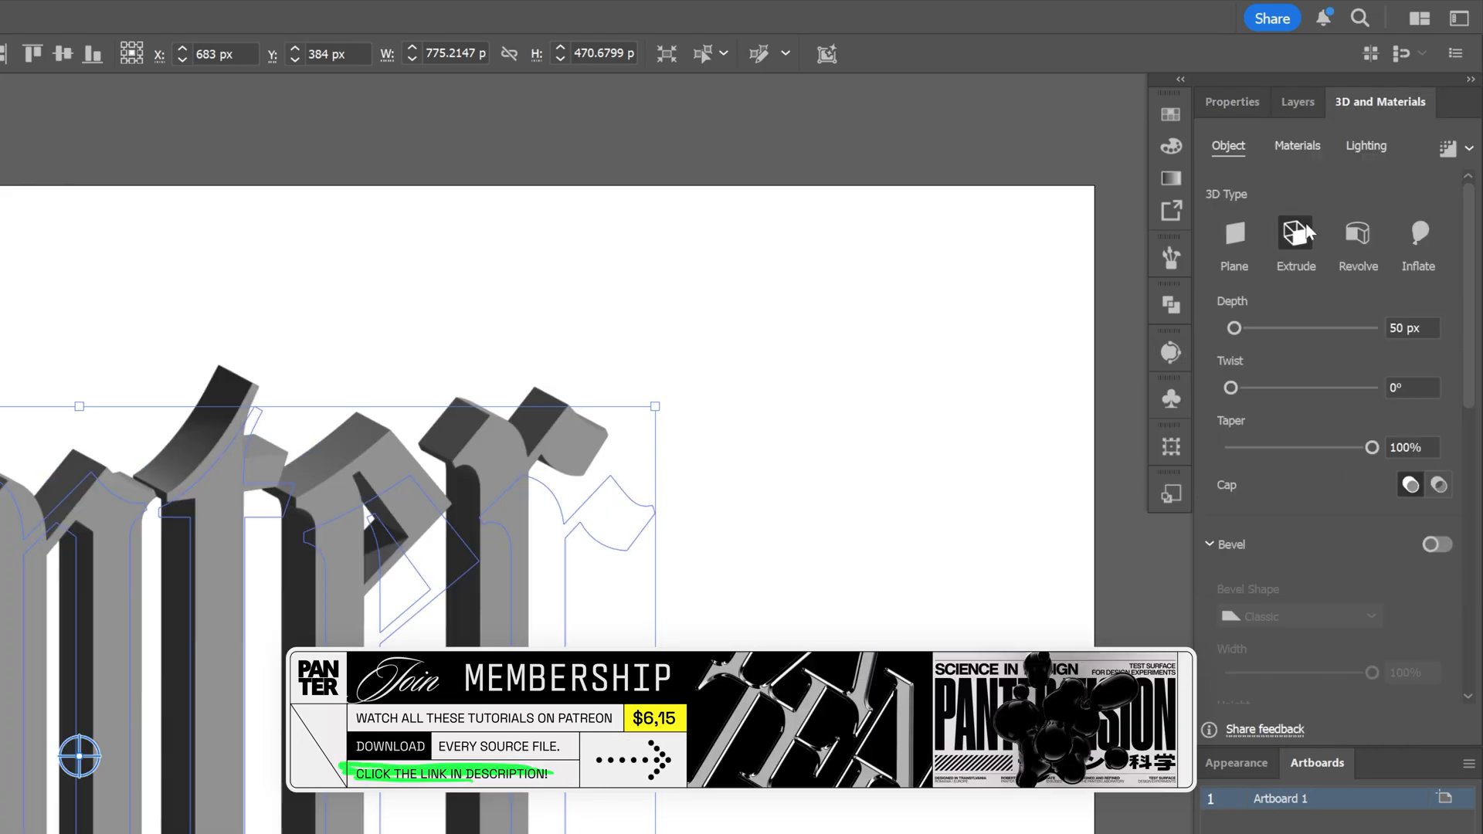
drag(1235, 328, 1184, 328)
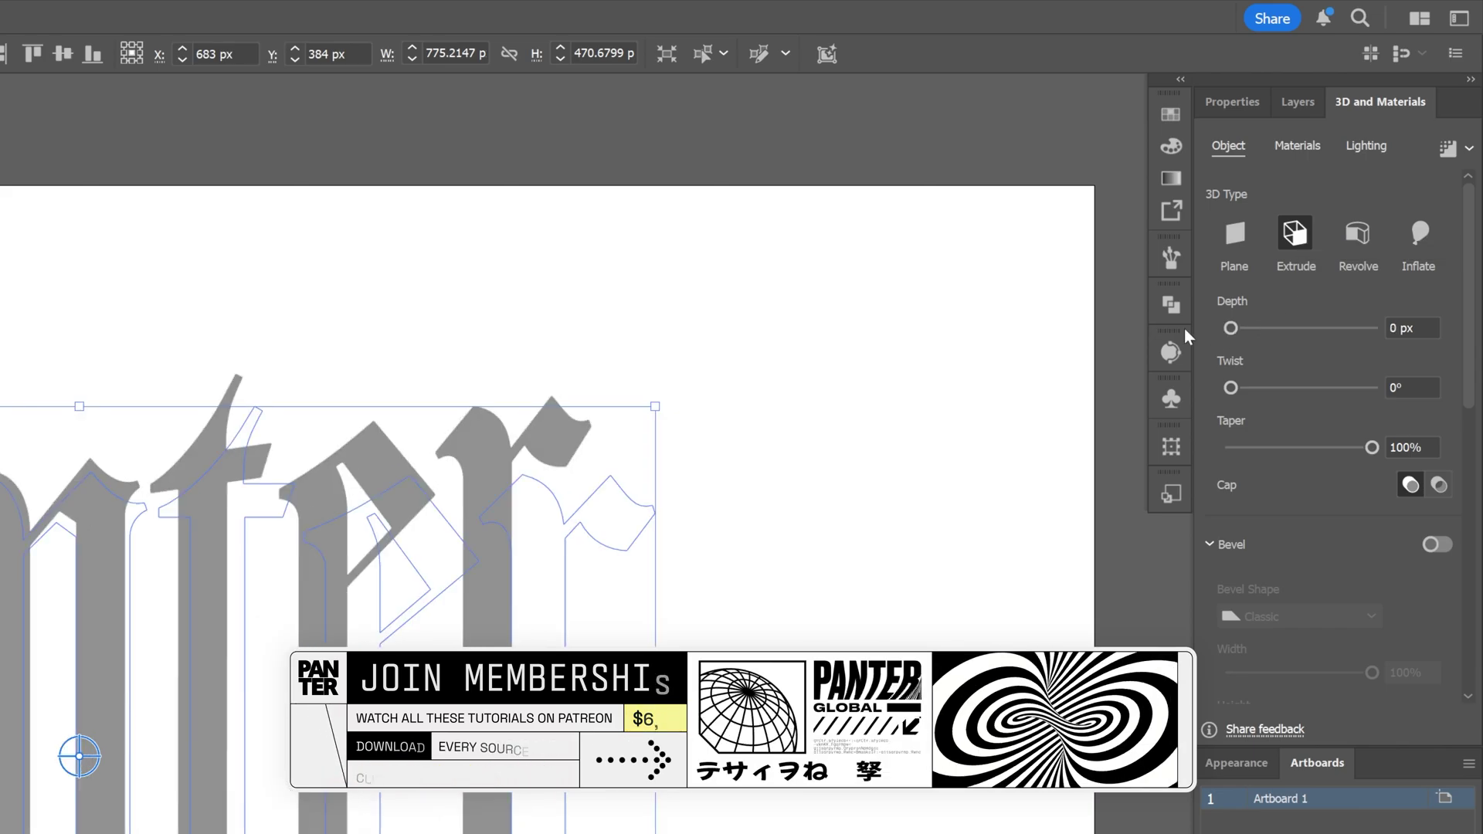
Step: Set the 3D lettering's X, Y and Z rotation to 0° so it faces the front
drag(1465, 380, 1465, 684)
click(1402, 451)
text(0)
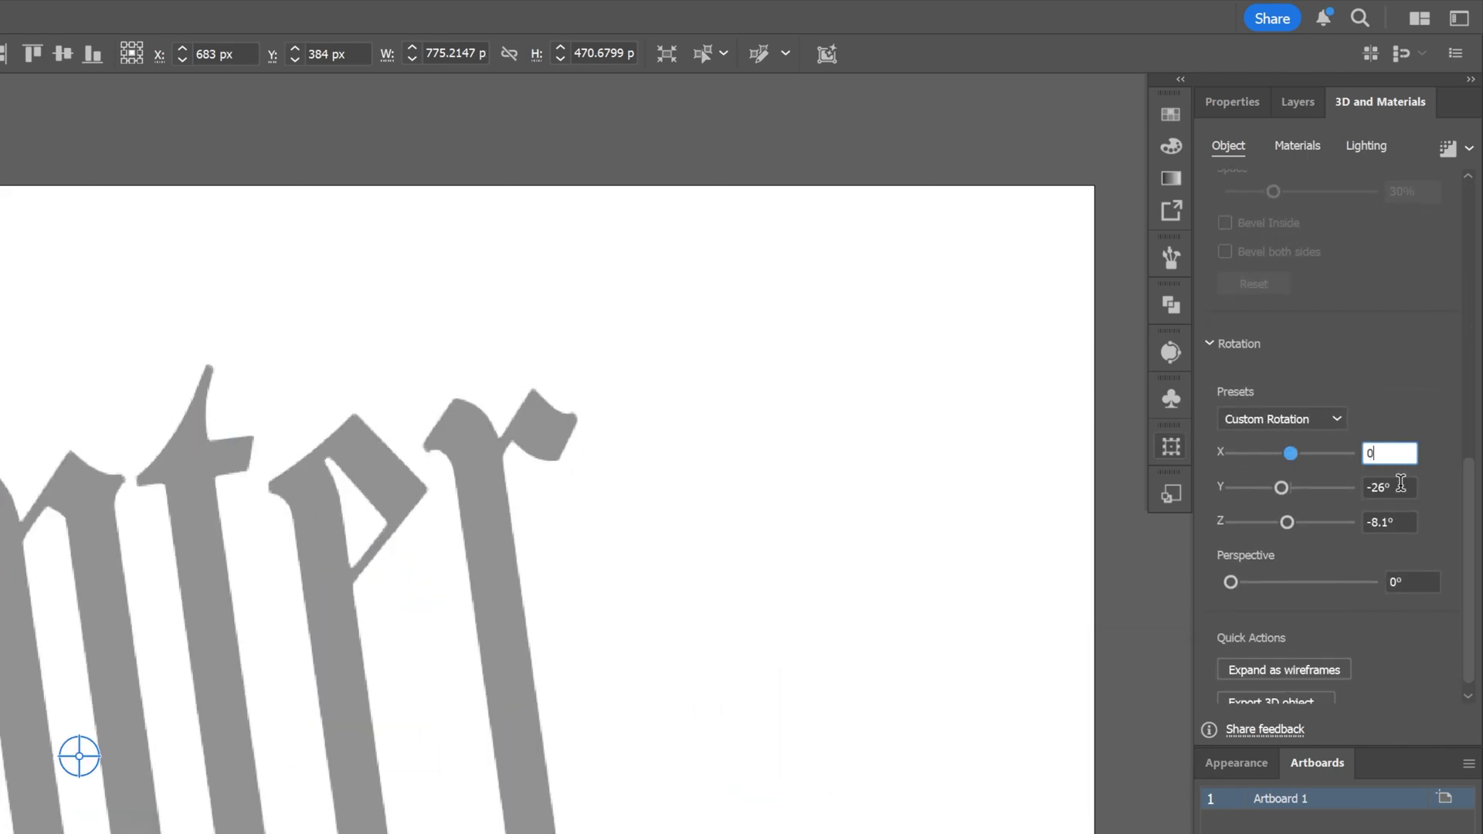
click(1398, 486)
text(00)
key(Return)
Step: Turn on a Classic bevel for the lettering, set the bevel width to 100% and inspect the letter edges up close
drag(1470, 653, 1472, 414)
click(1444, 411)
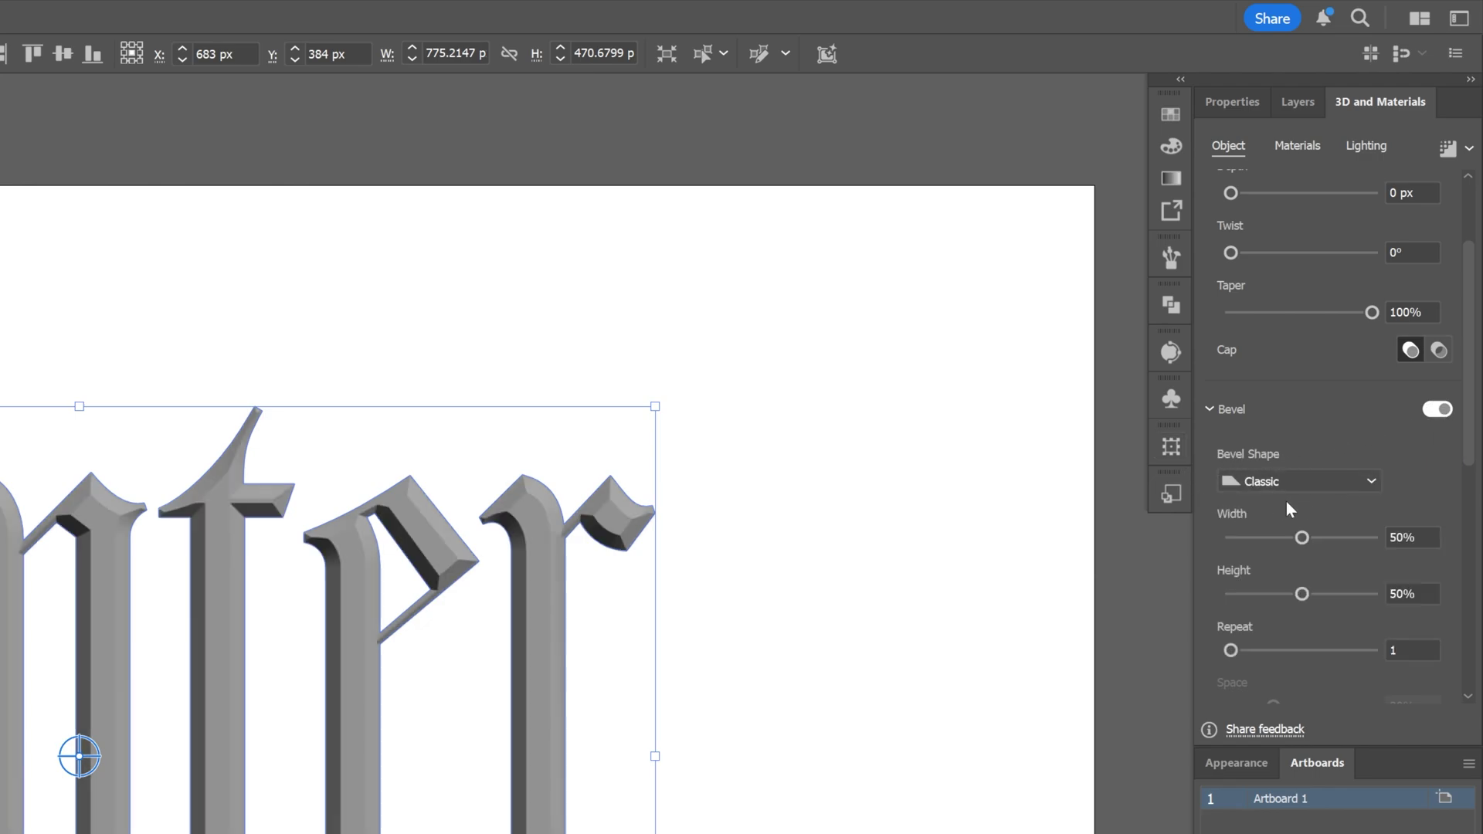
drag(1304, 540, 1365, 541)
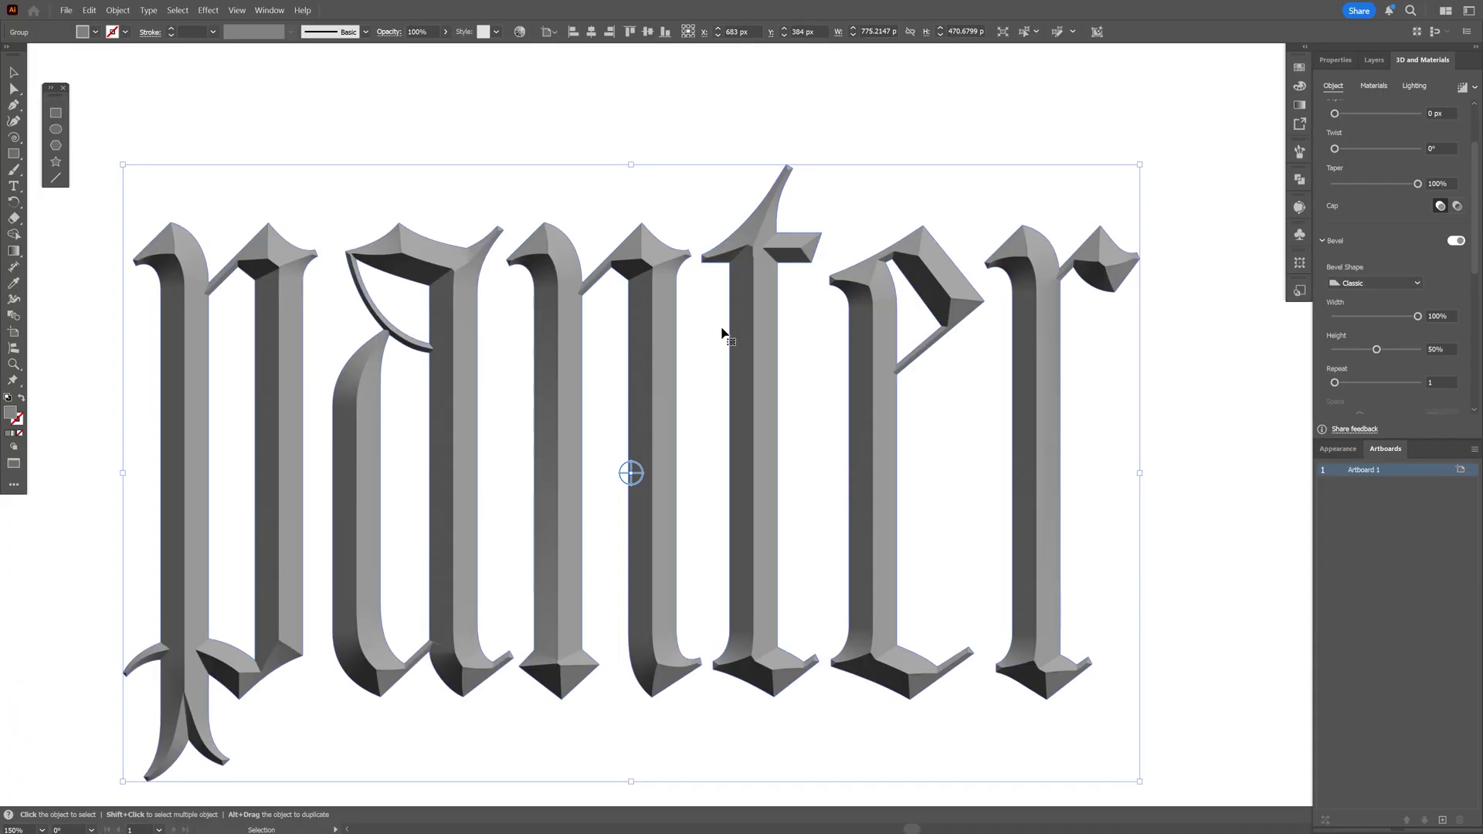
alt+scroll(187, 563, up, 5)
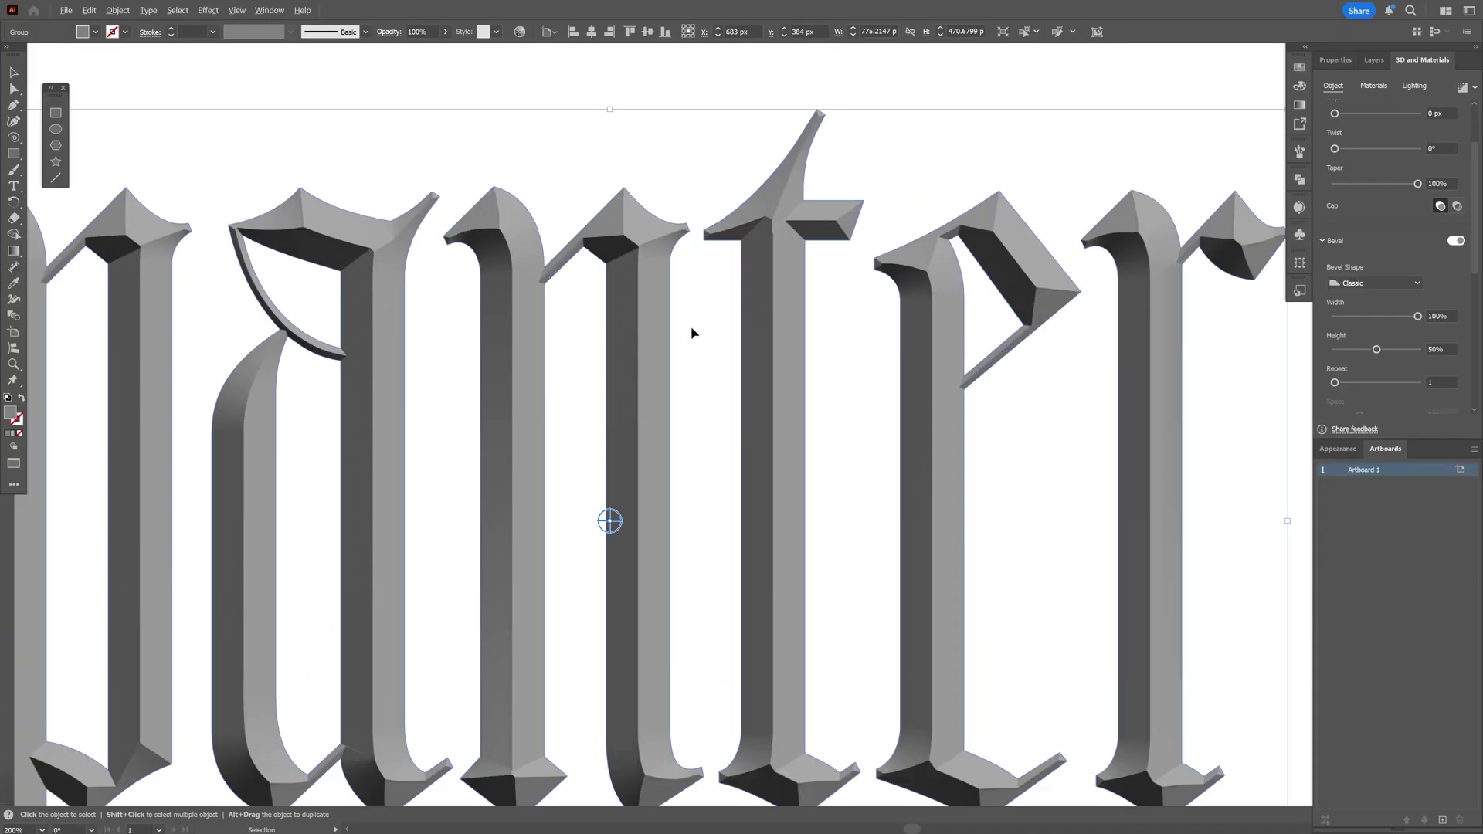
drag(706, 337, 728, 404)
alt+scroll(642, 300, up, 1)
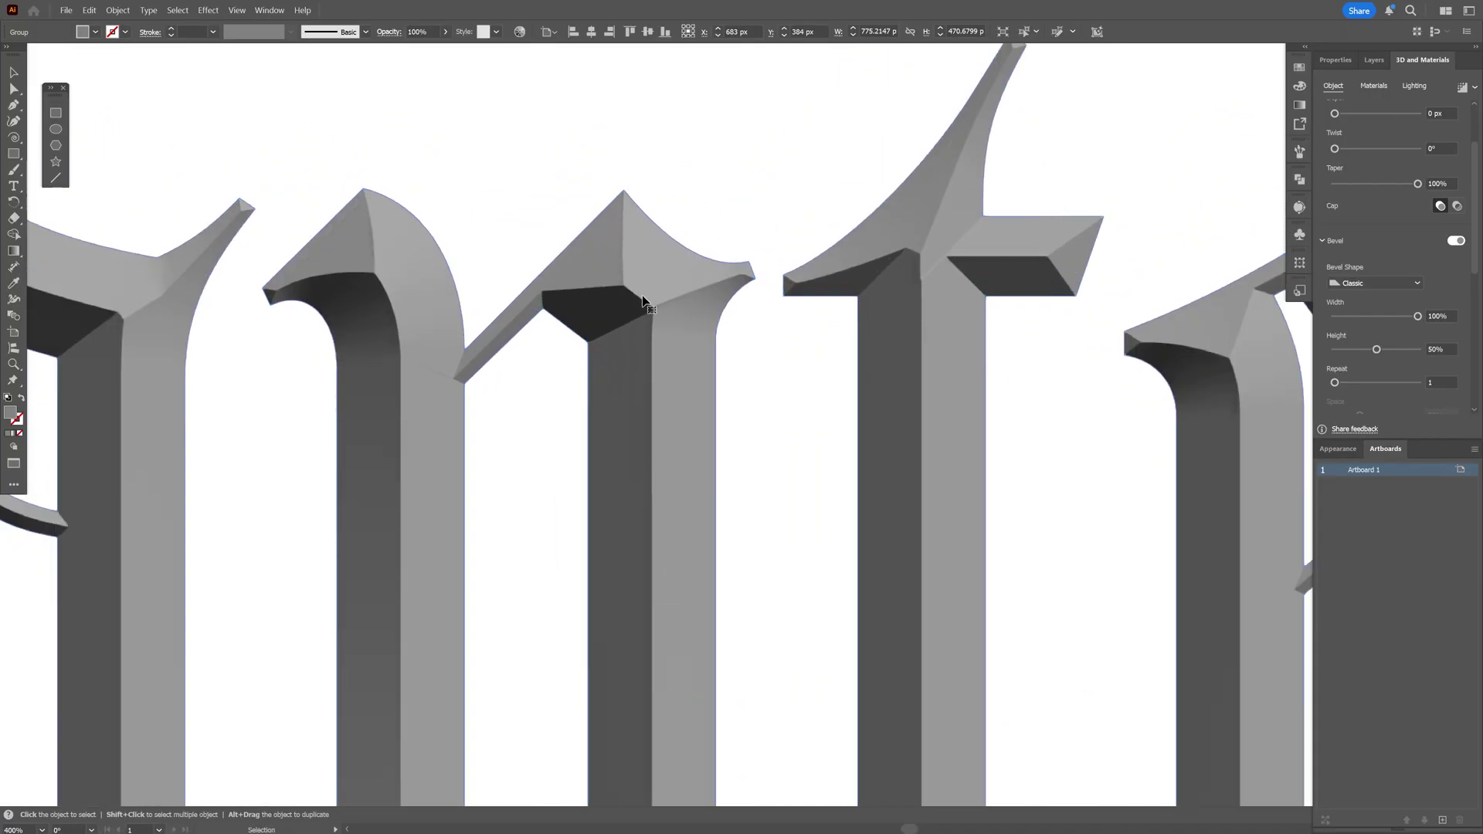
key(ctrl+0)
Step: Add the beveled lettering as an asset for export and choose OBJ as its export format
click(1300, 125)
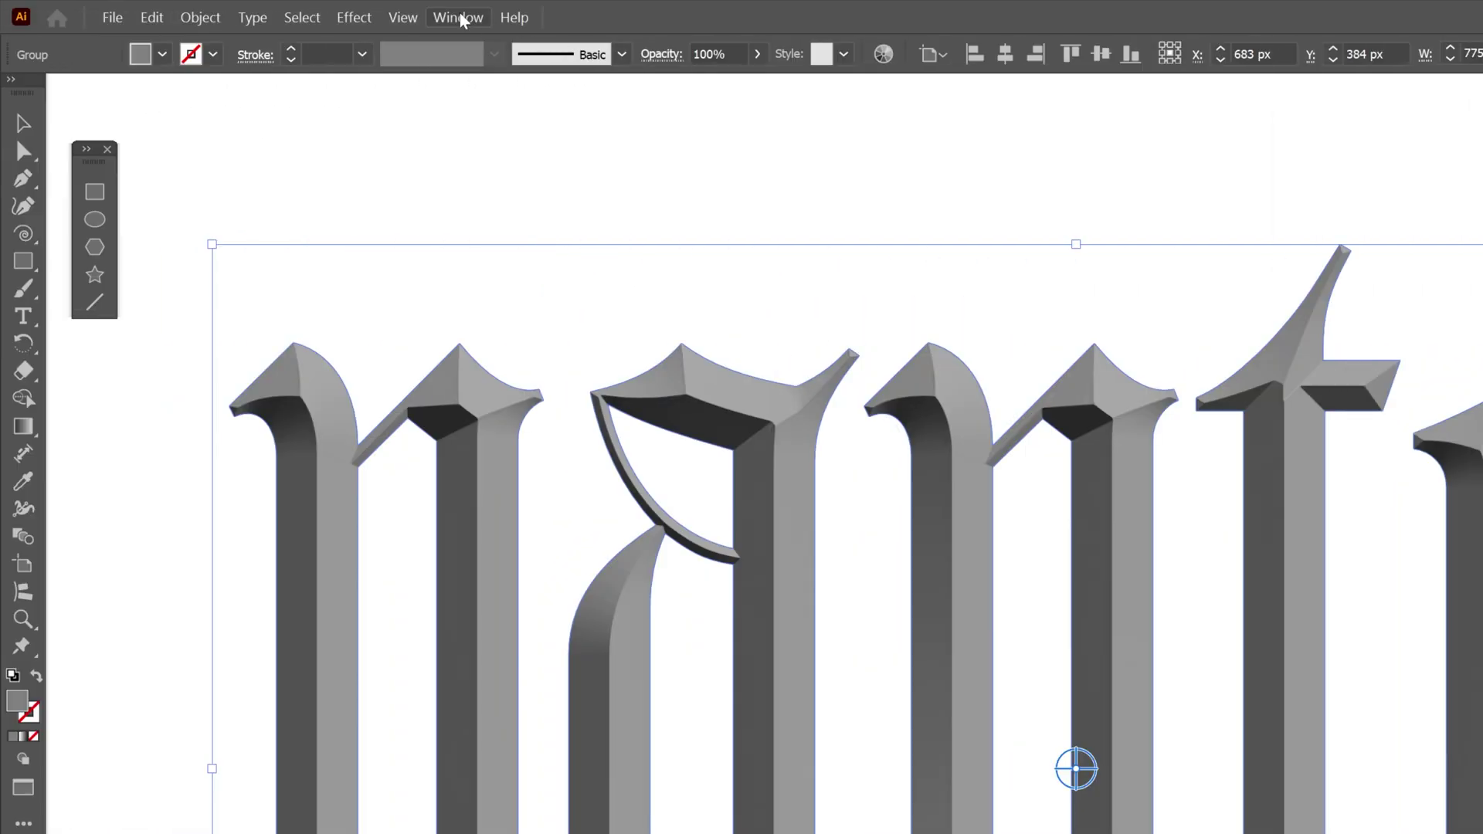
click(456, 16)
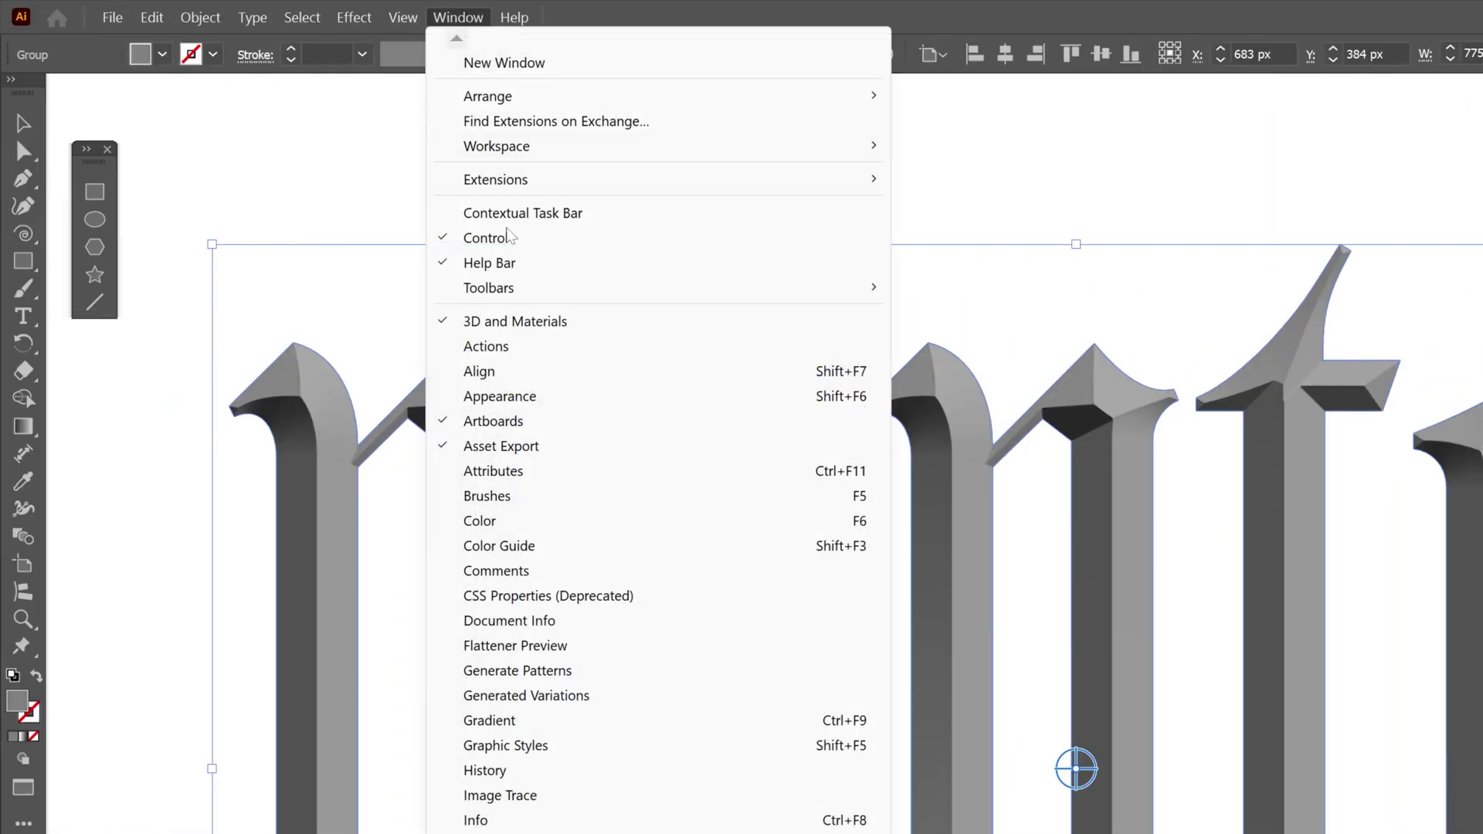
click(502, 447)
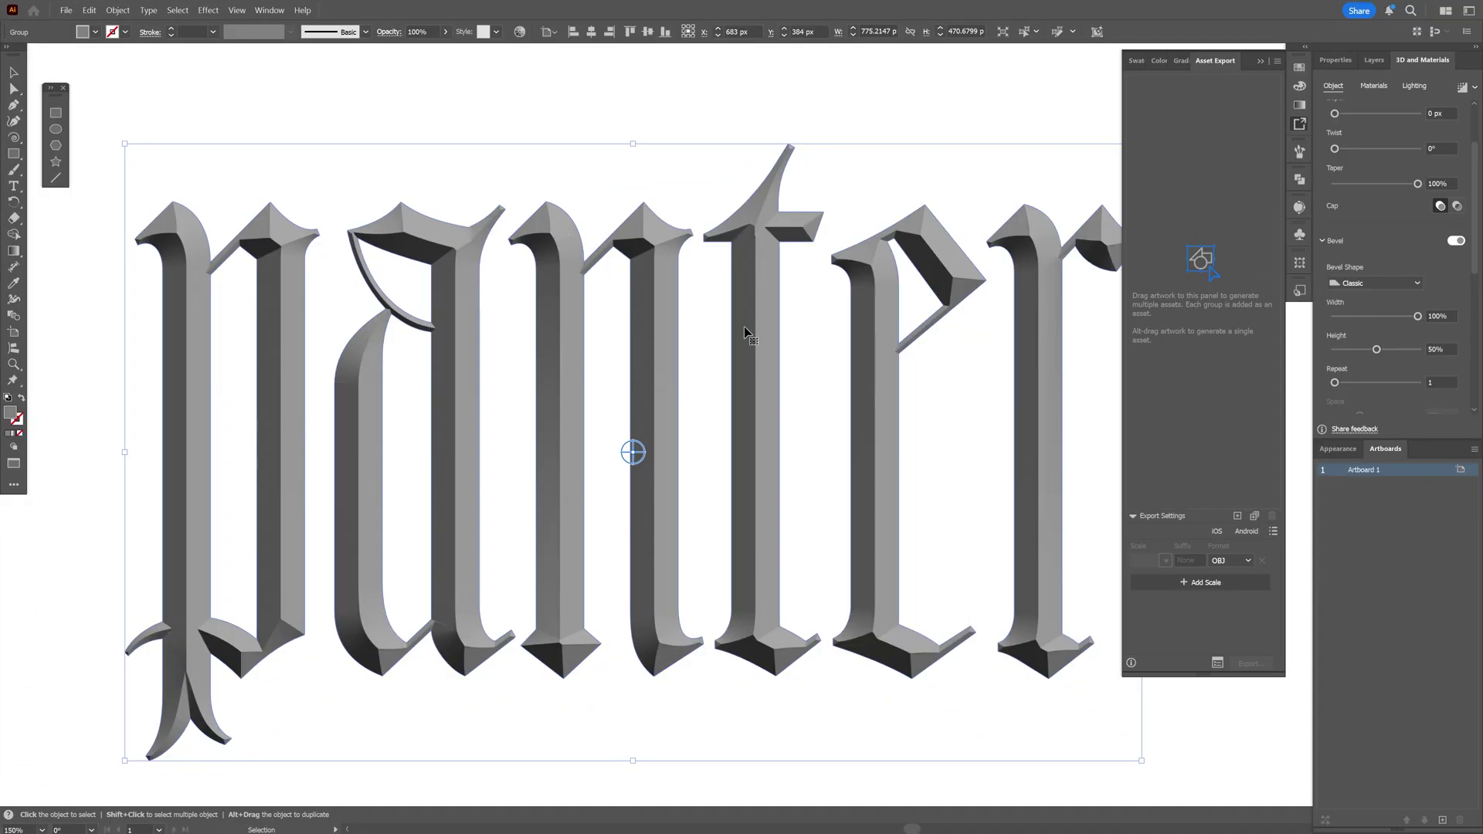
drag(744, 326, 1173, 307)
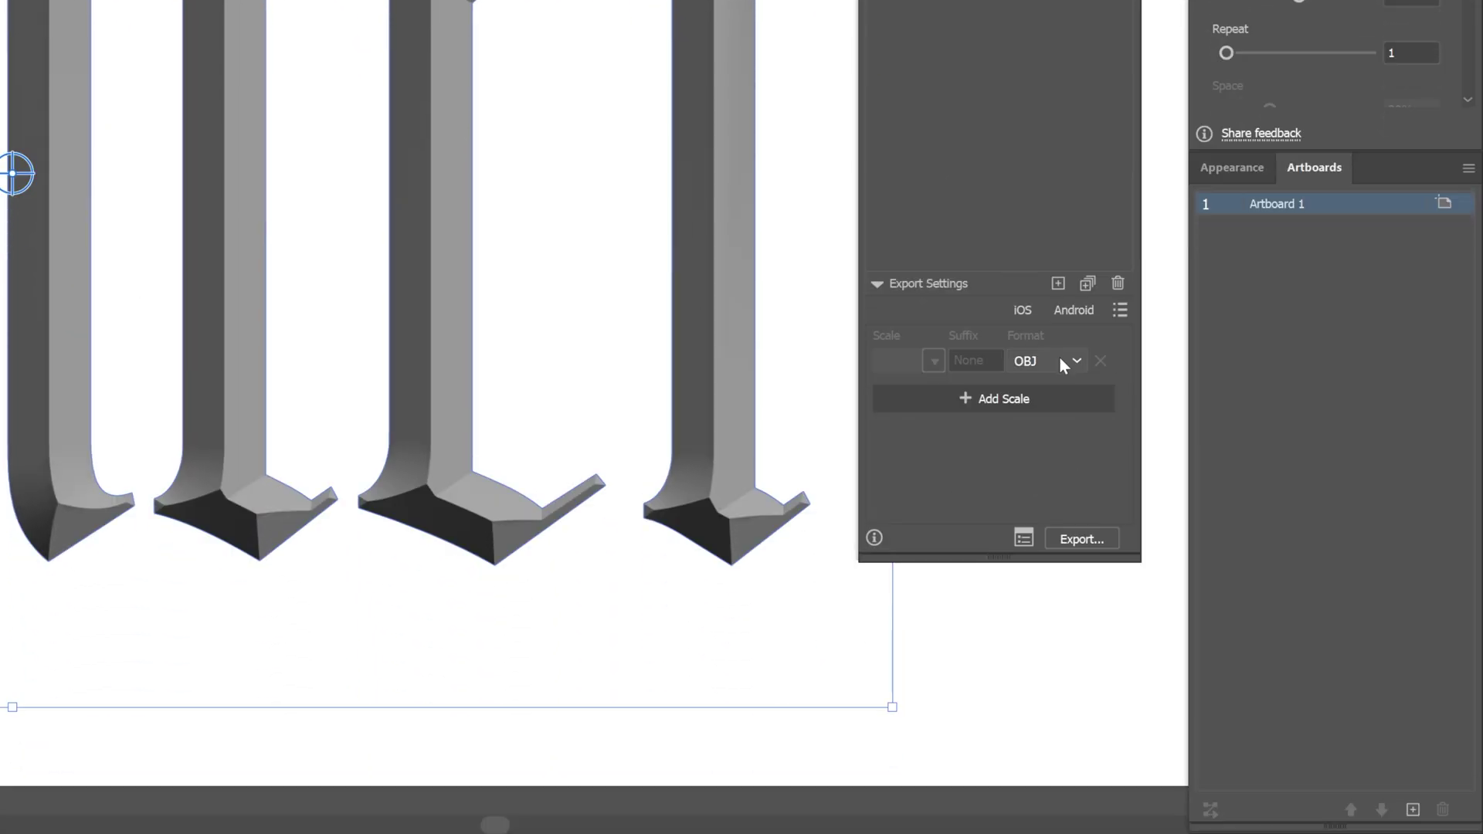
click(1059, 358)
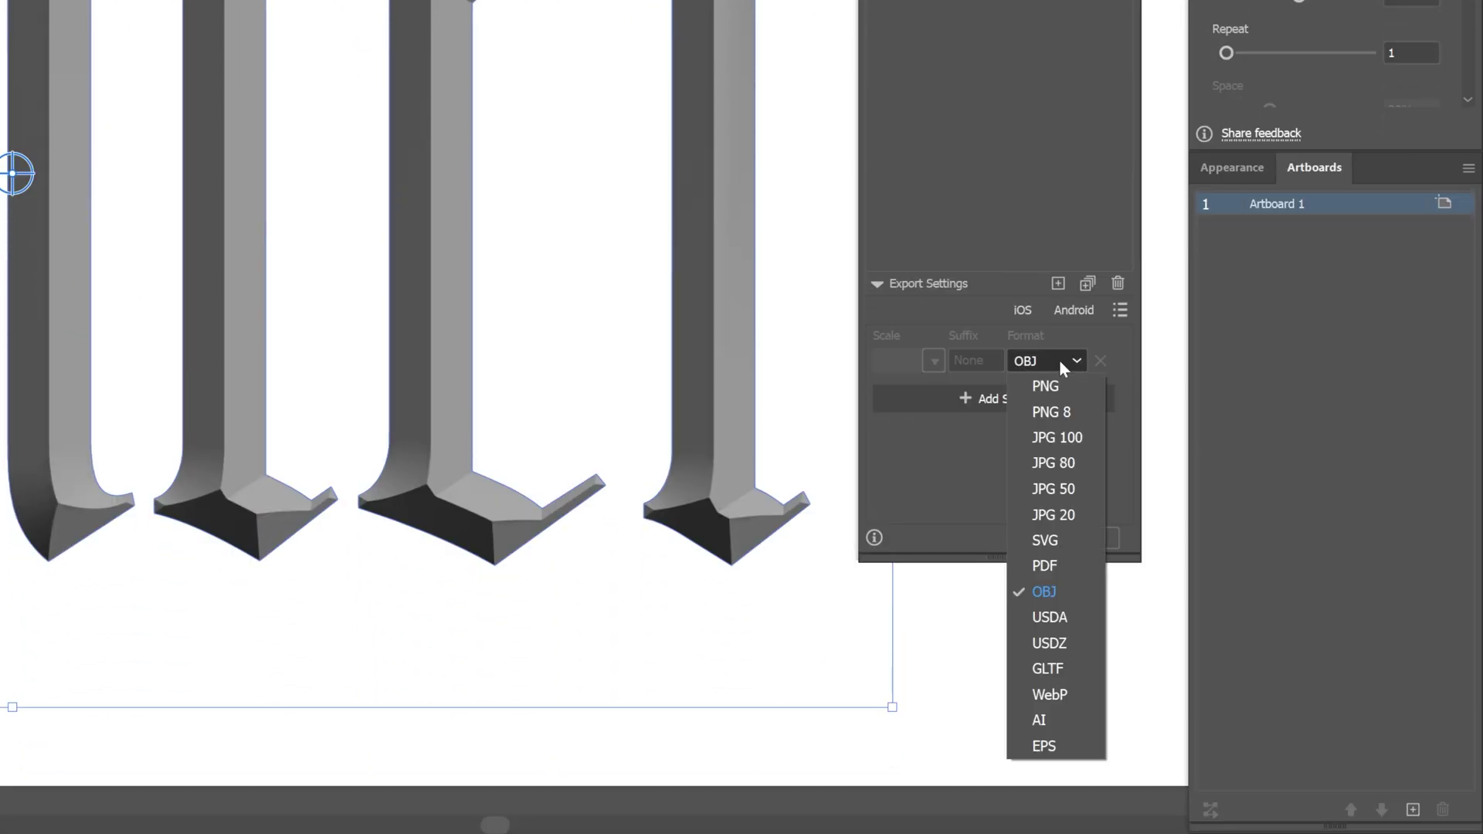
click(1086, 591)
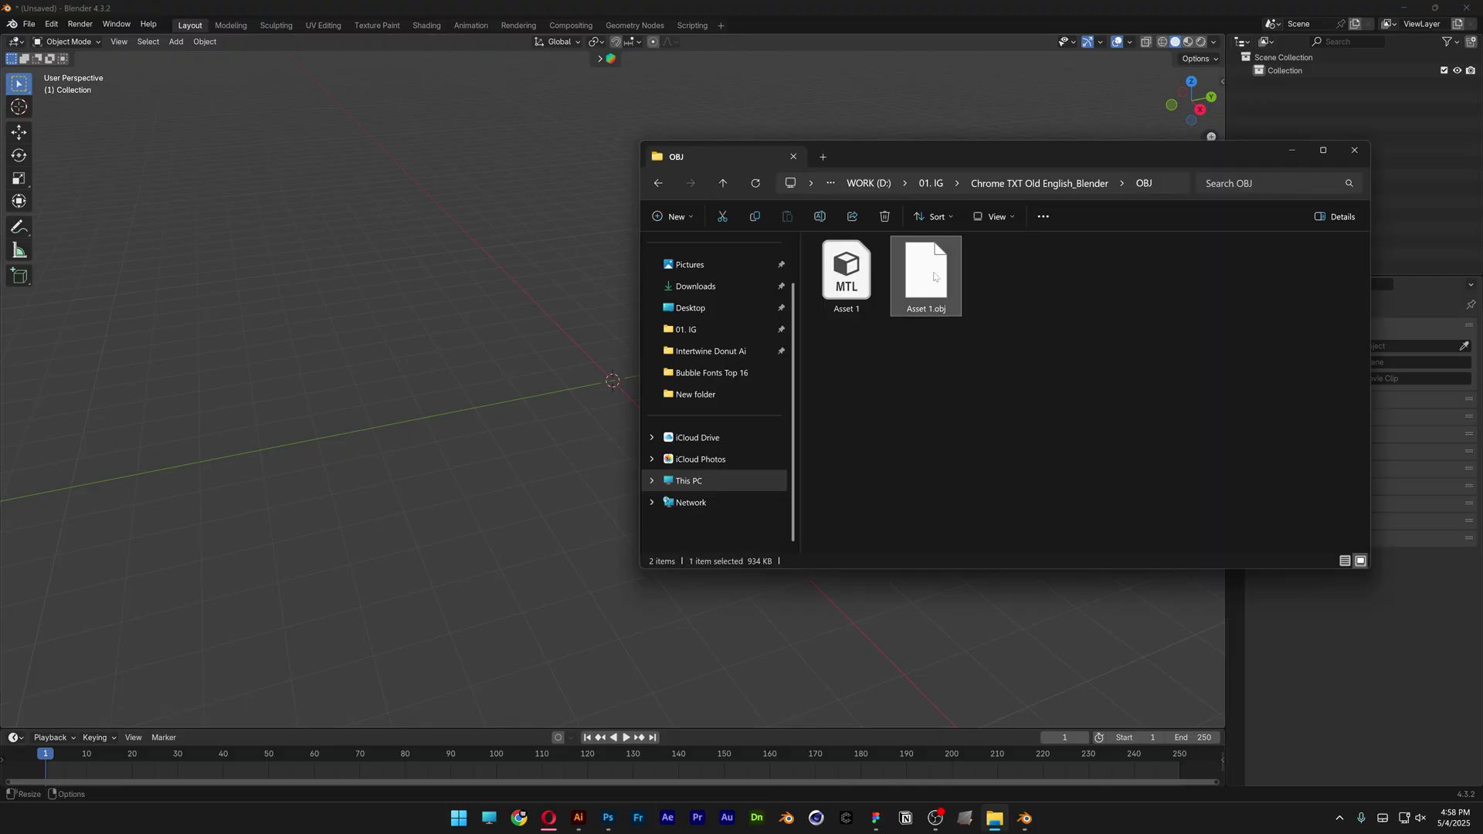
Step: Import Asset 1.obj into the Blender scene and set its X rotation to 0° so the lettering lies flat
drag(934, 277, 427, 331)
click(391, 521)
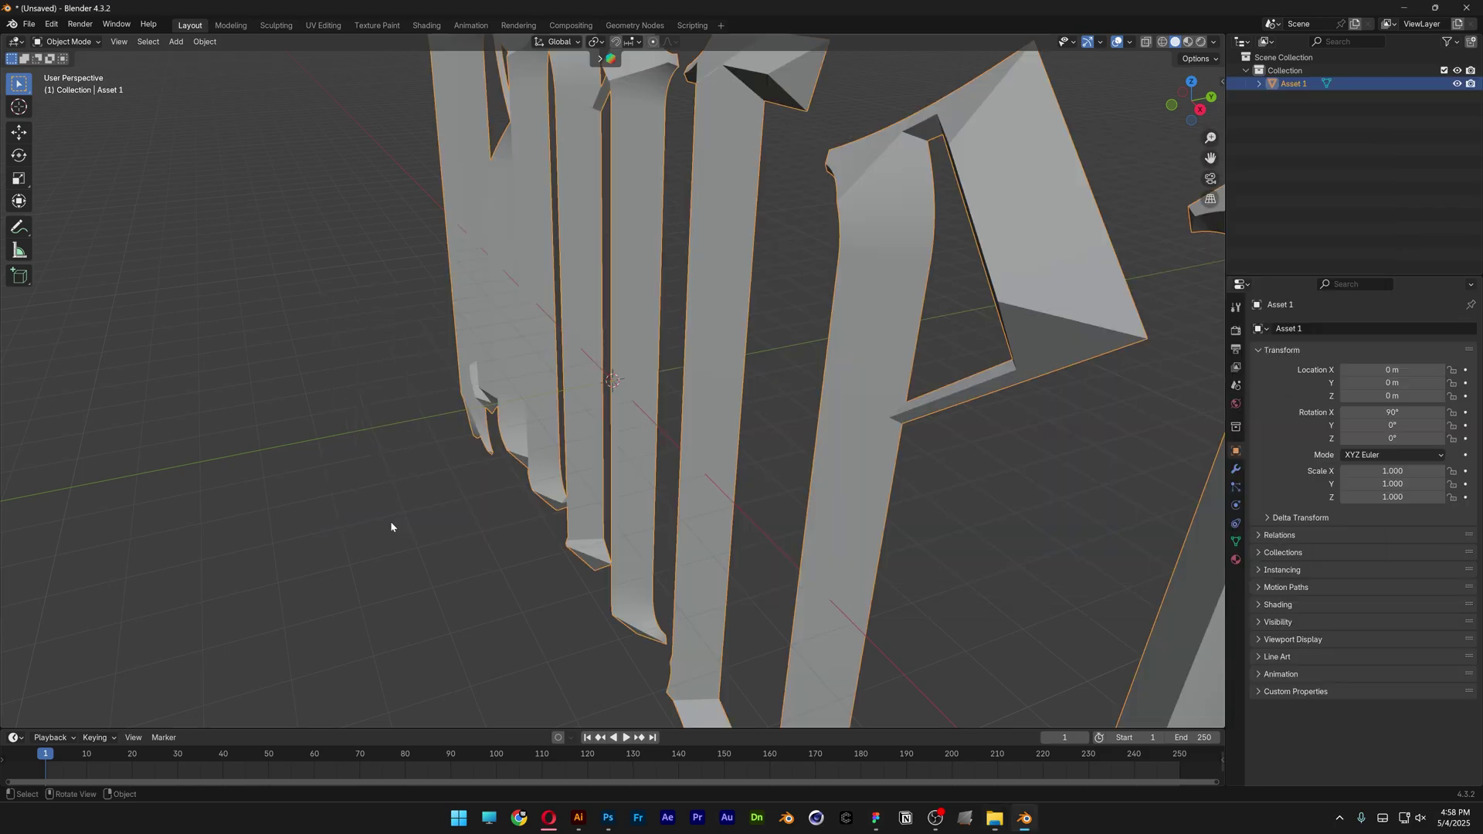
scroll(391, 522, down, 4)
middle_drag(391, 522, 1111, 433)
click(1374, 413)
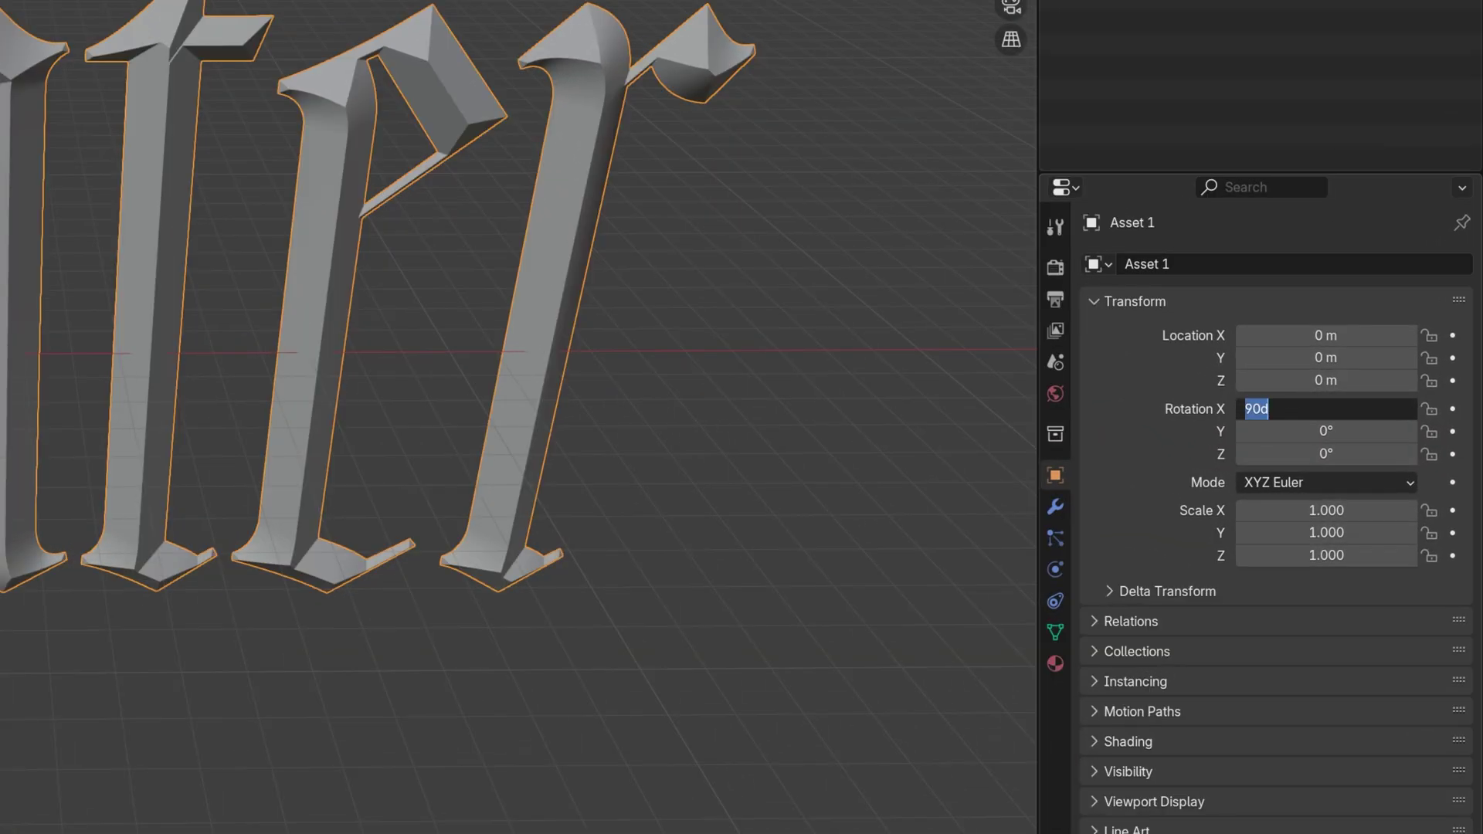
text(0)
key(Return)
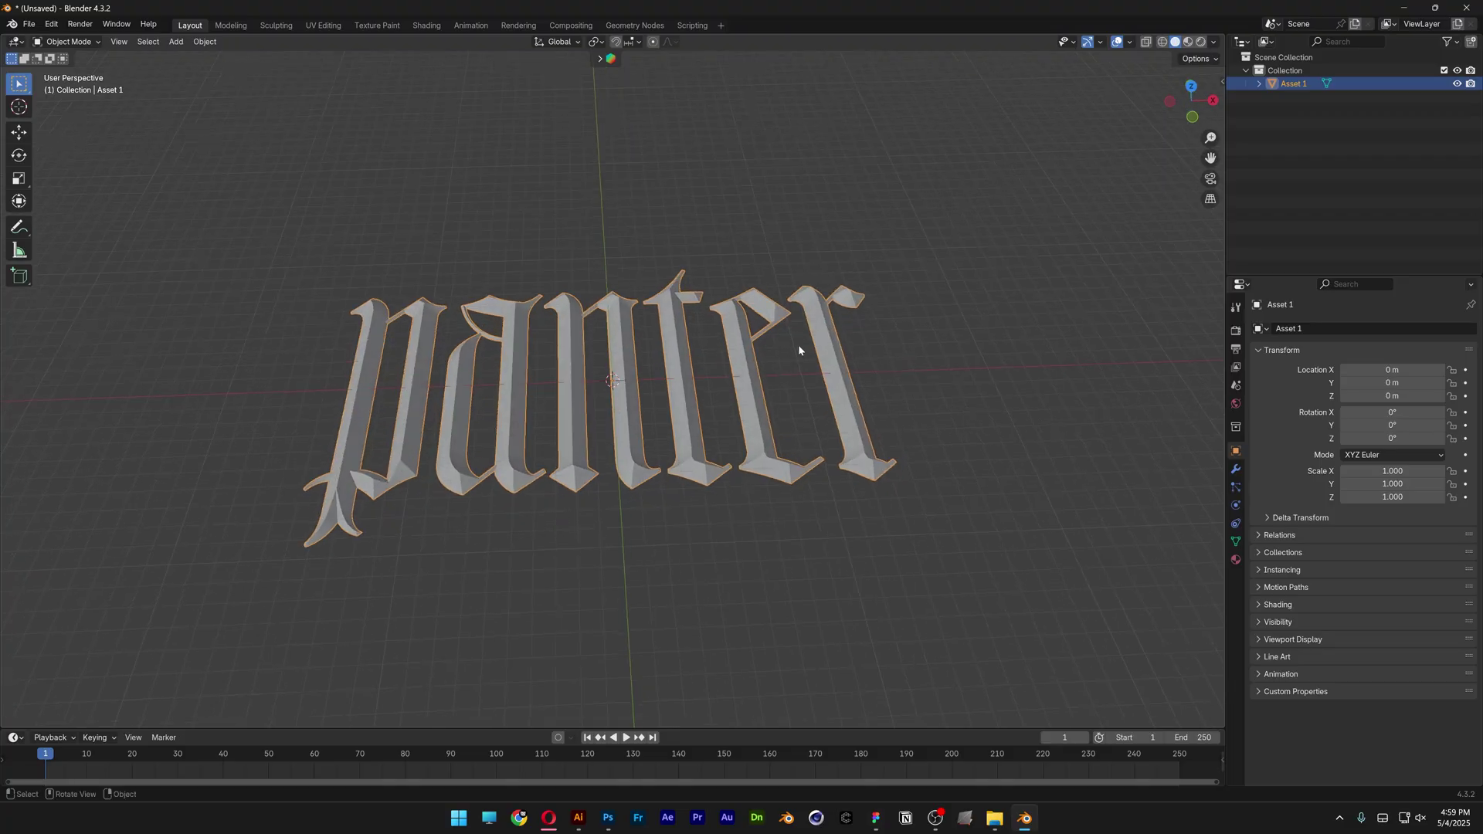
Step: Add a mesh plane at the origin and scale it up about 47 times as a ground beneath the lettering
key(shift+a)
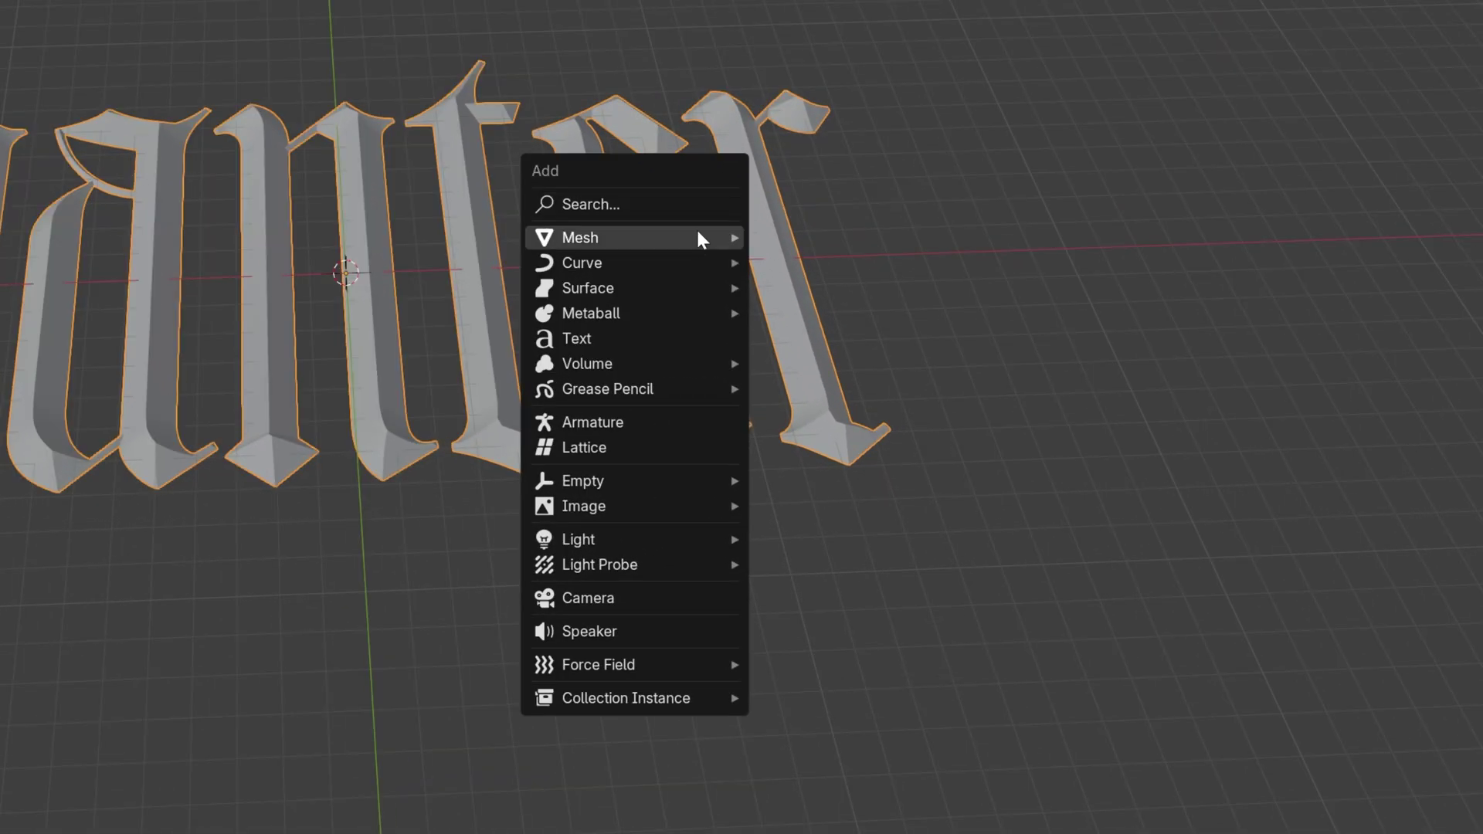
mouse_move(799, 368)
click(828, 236)
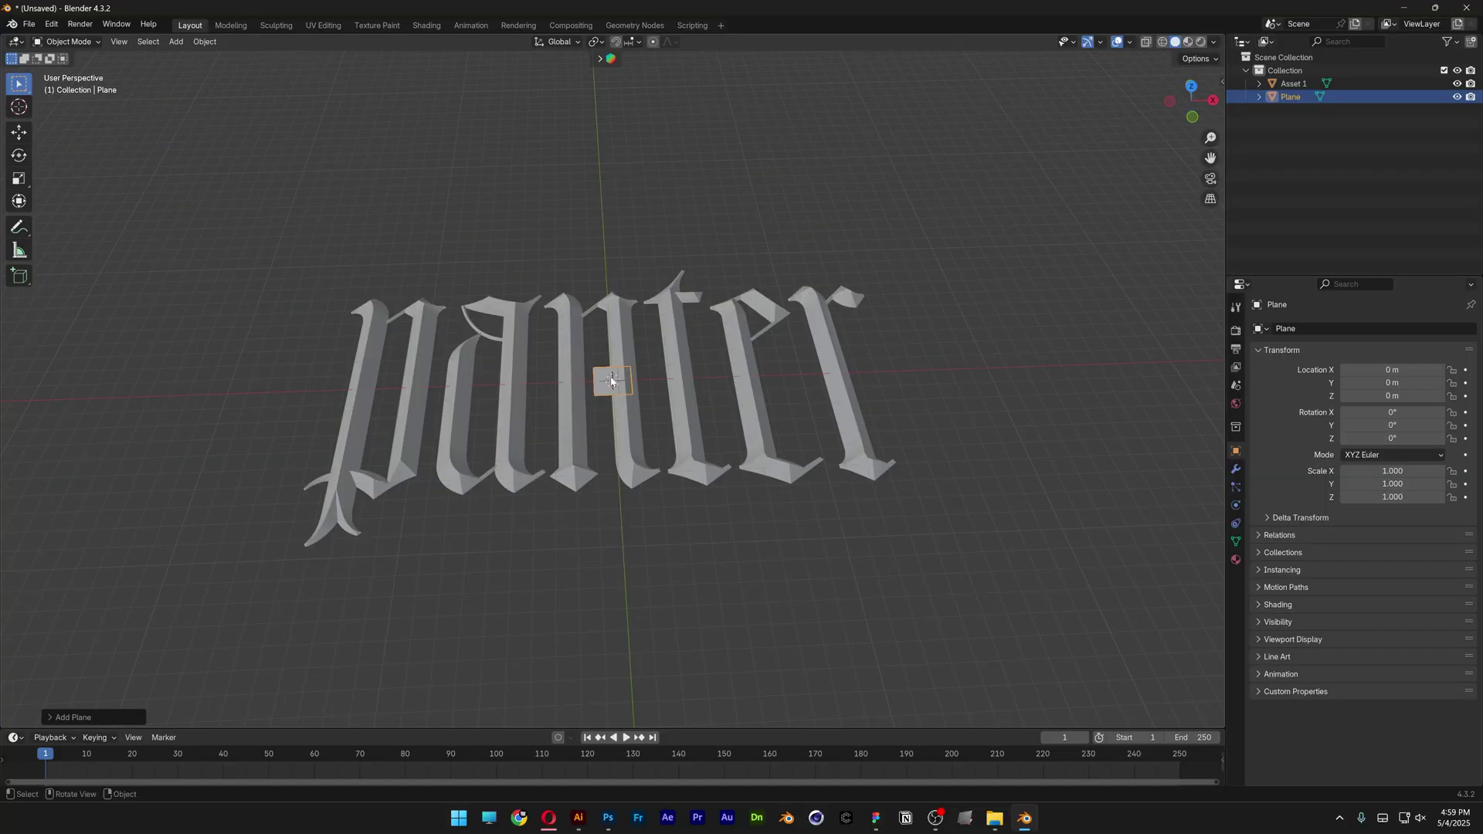
key(s)
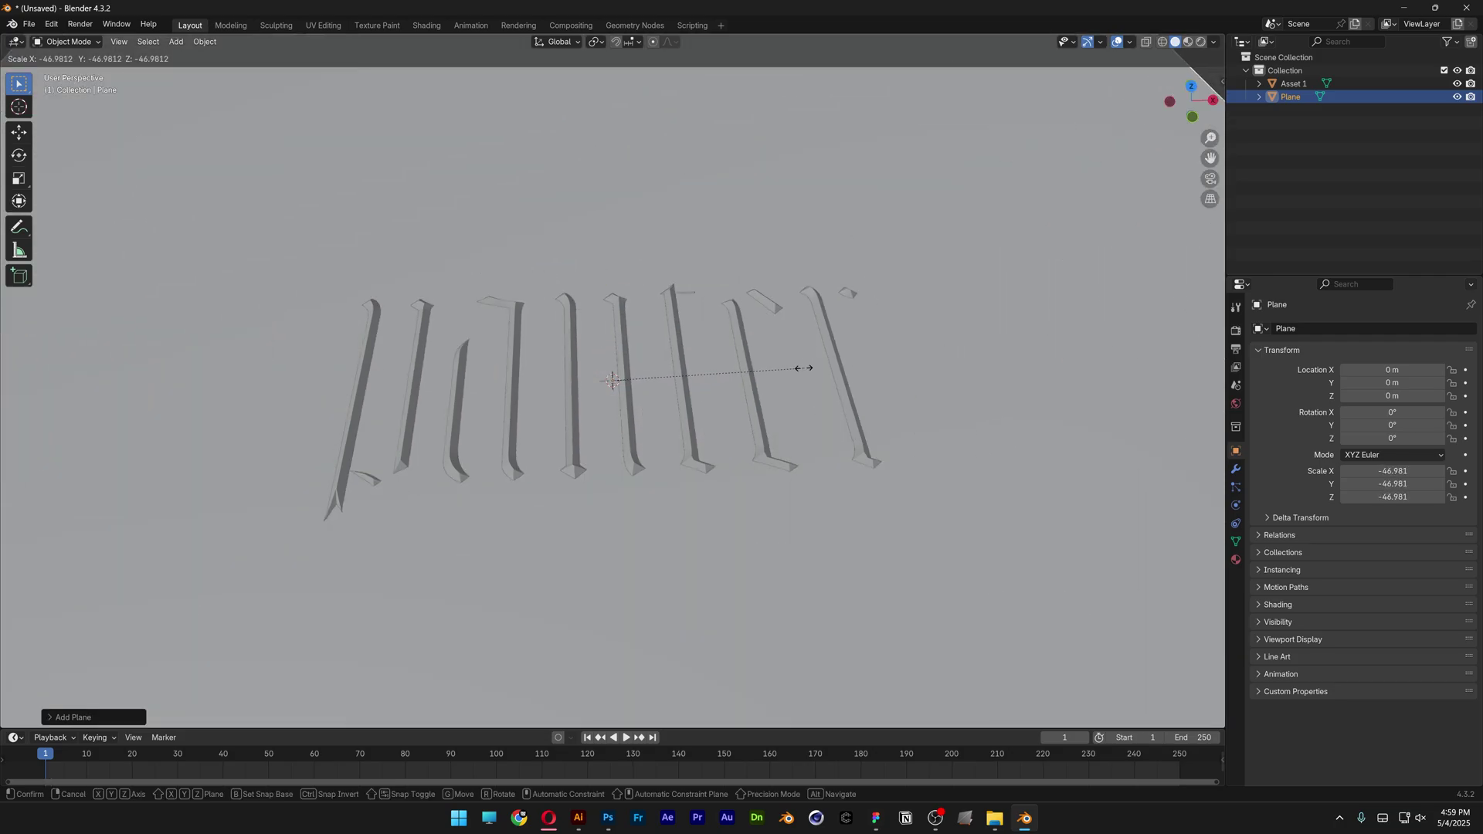
click(804, 368)
Step: Select the lettering and raise it slightly along the Z axis above the plane
middle_drag(804, 368, 655, 415)
click(660, 411)
drag(618, 337, 612, 324)
Step: Set the render engine to Cycles with GPU Compute and limit the viewport max samples to 64
click(1236, 330)
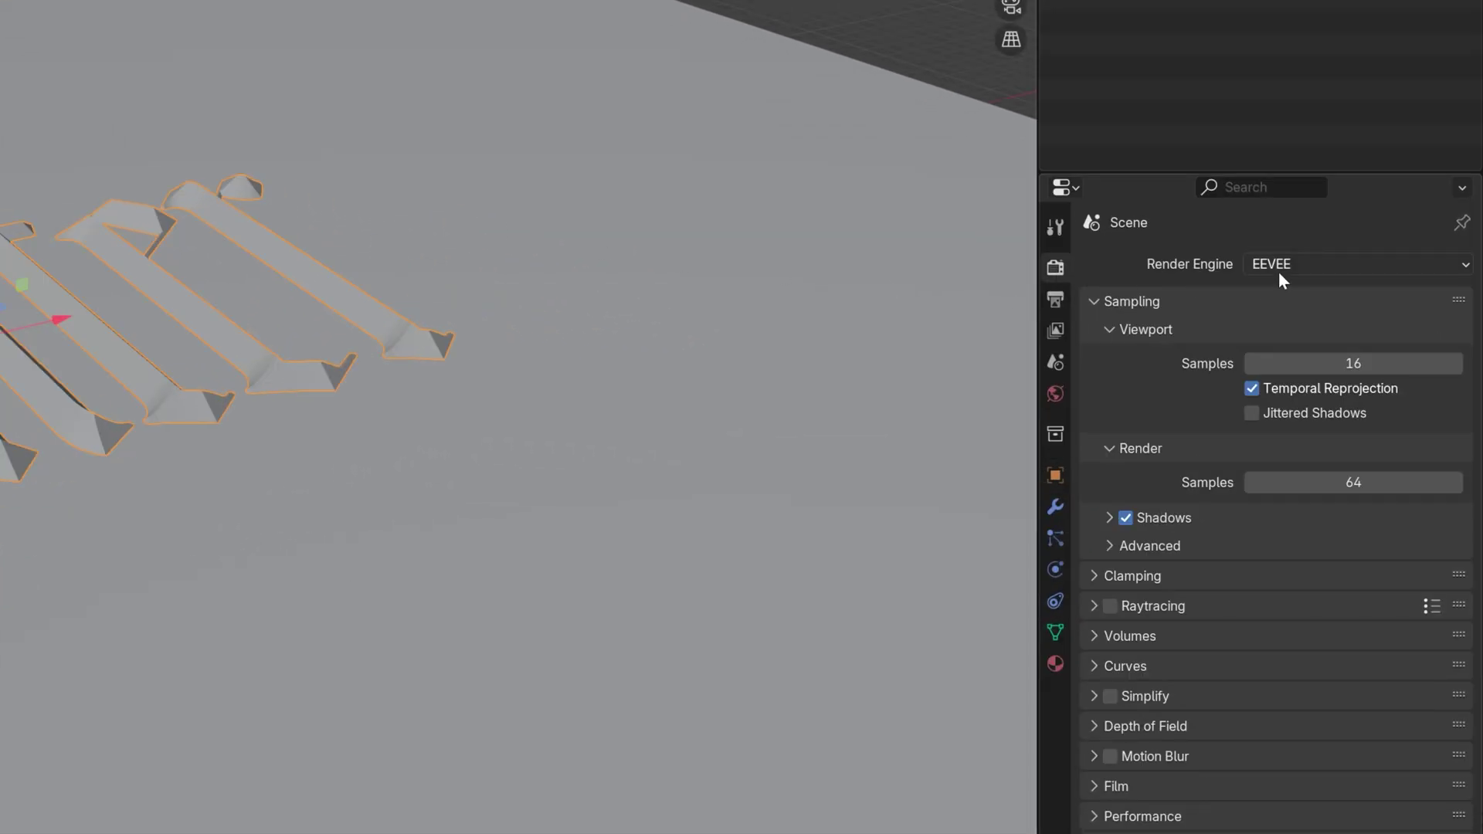
click(1280, 266)
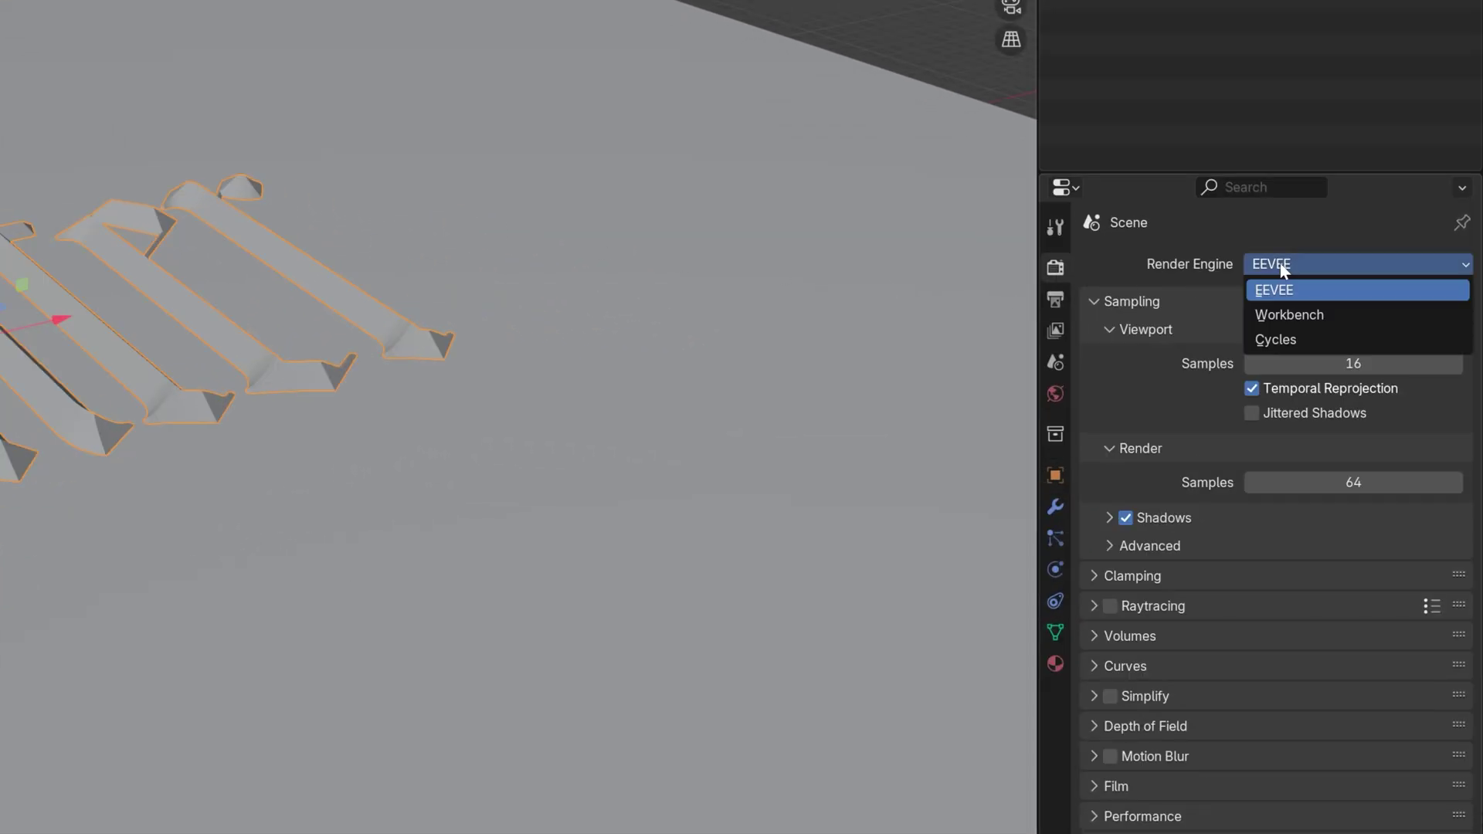
click(1284, 340)
click(1284, 323)
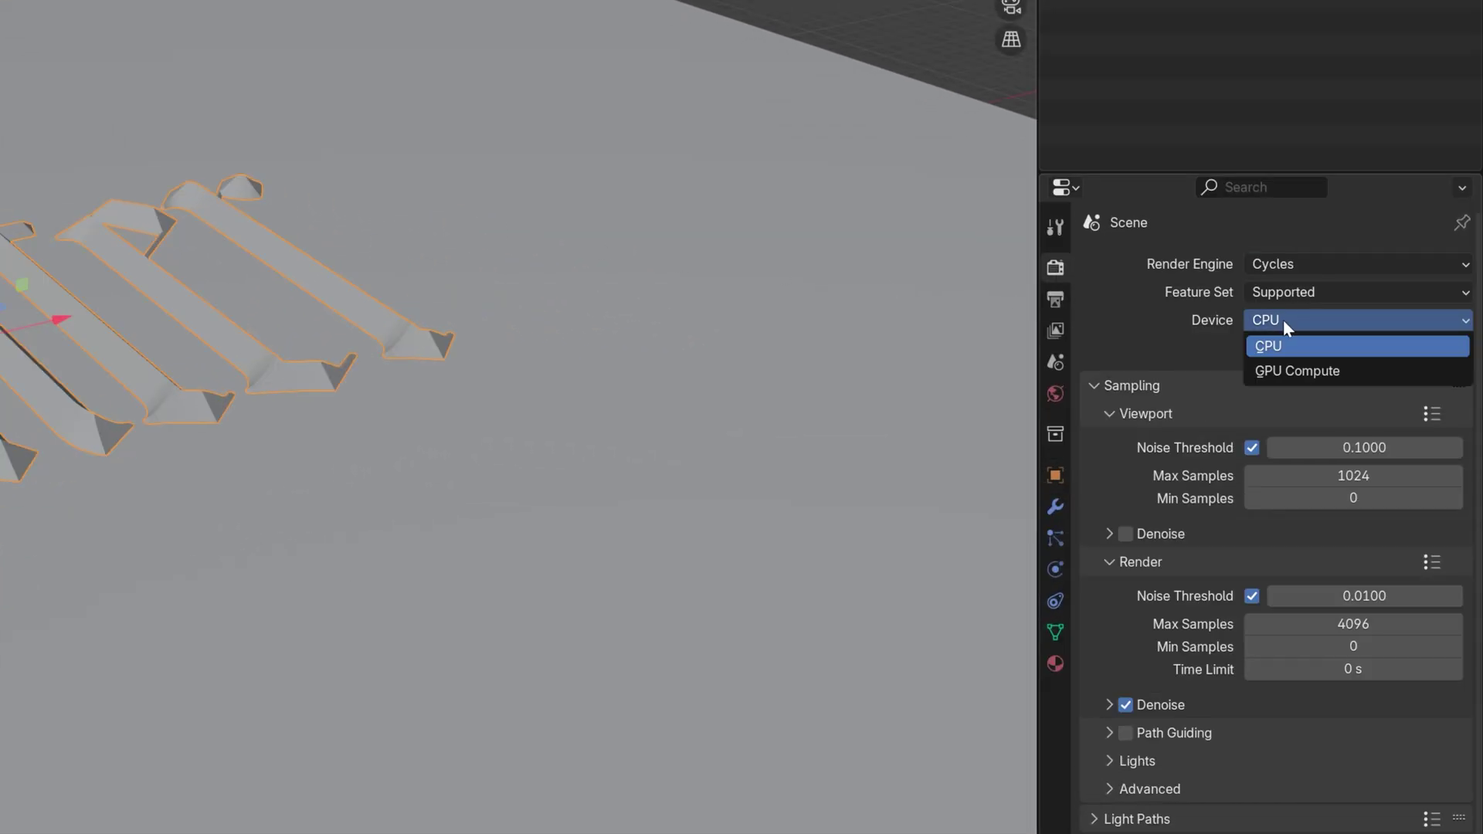
click(1291, 373)
click(1327, 440)
text(64)
key(Return)
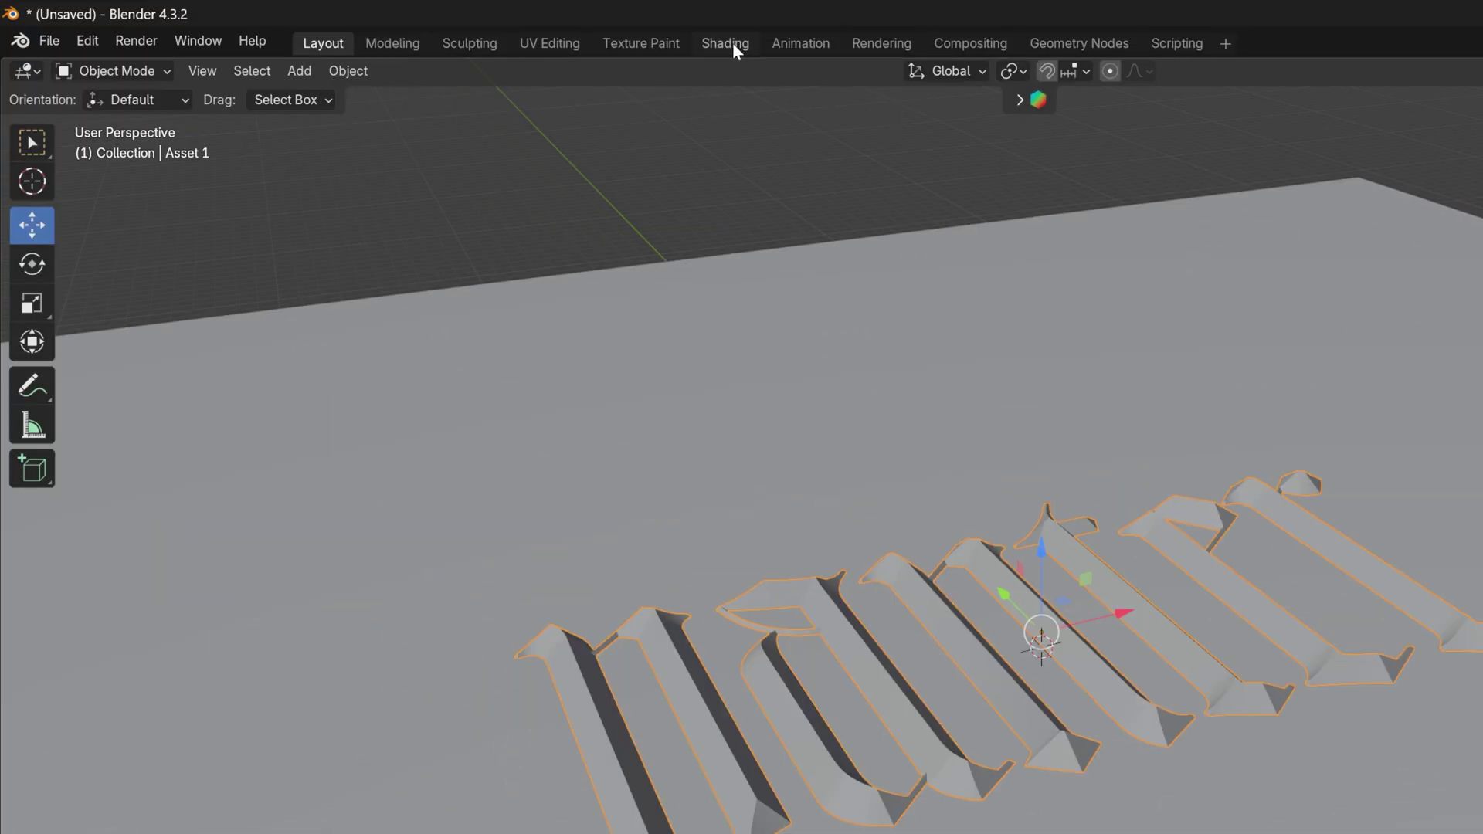
Step: In the Shading workspace, assign an Environment Texture to the world color and show the World node tree
click(732, 43)
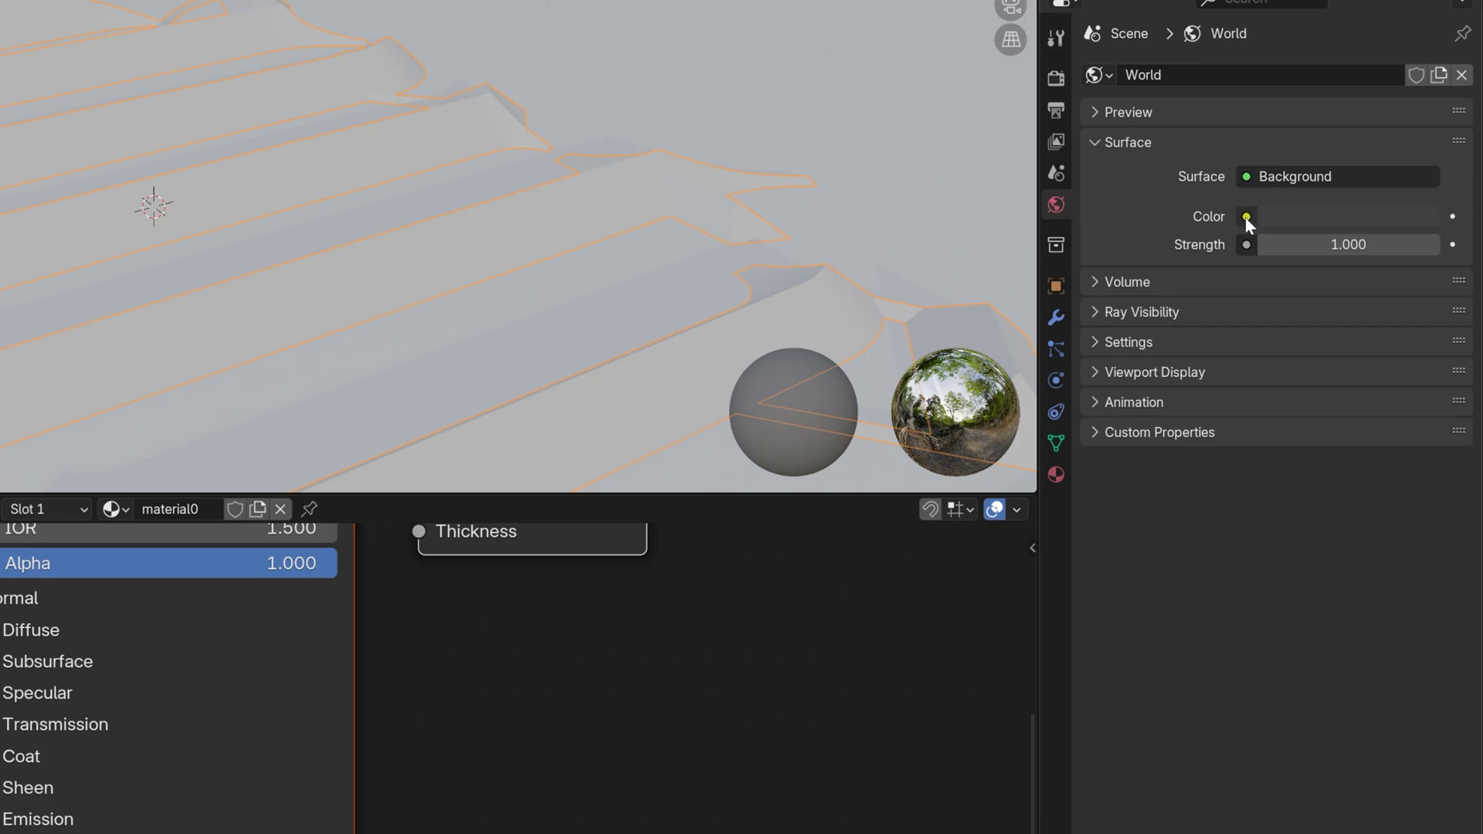
click(1246, 217)
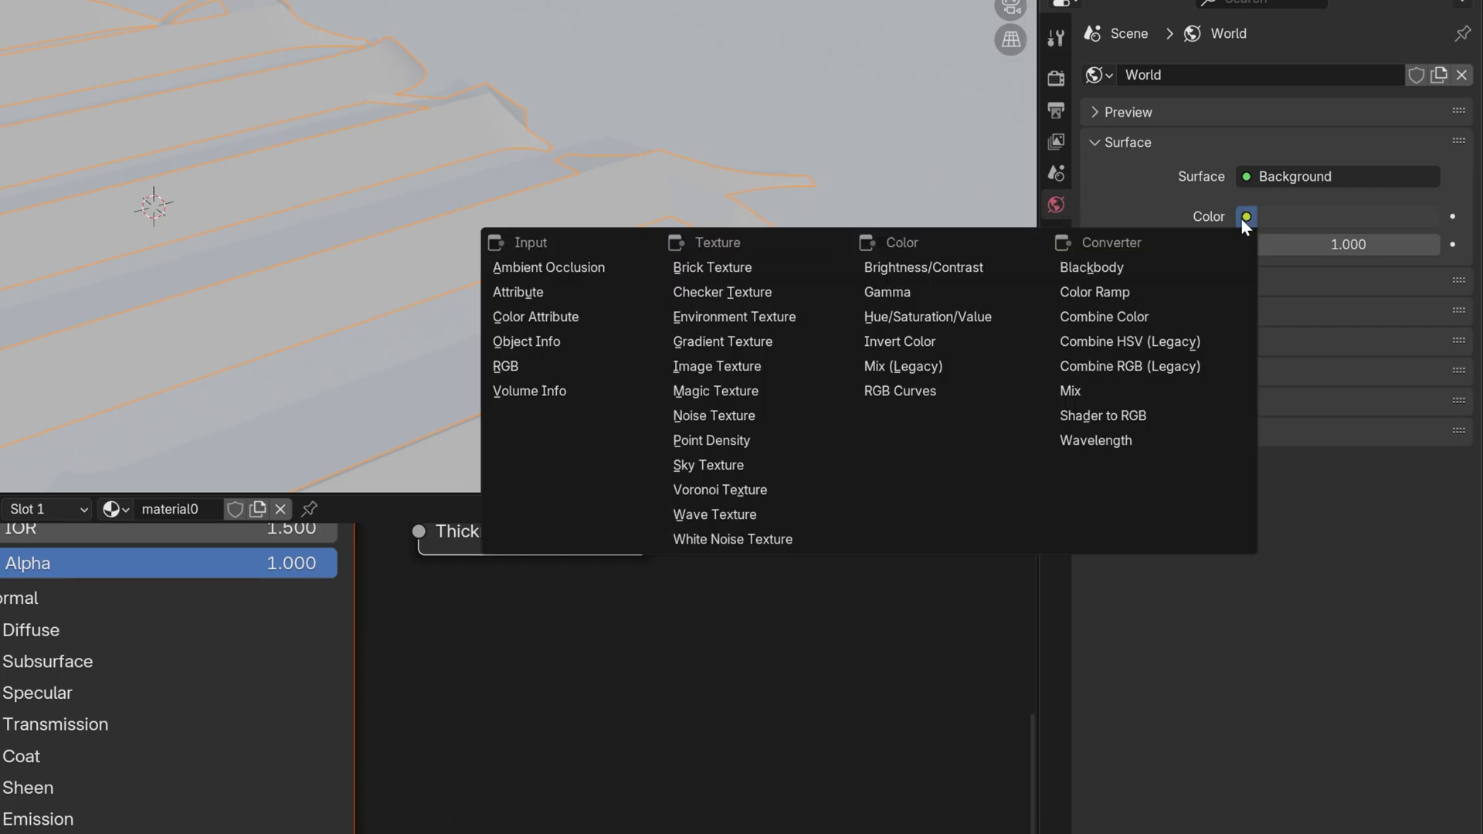
click(789, 318)
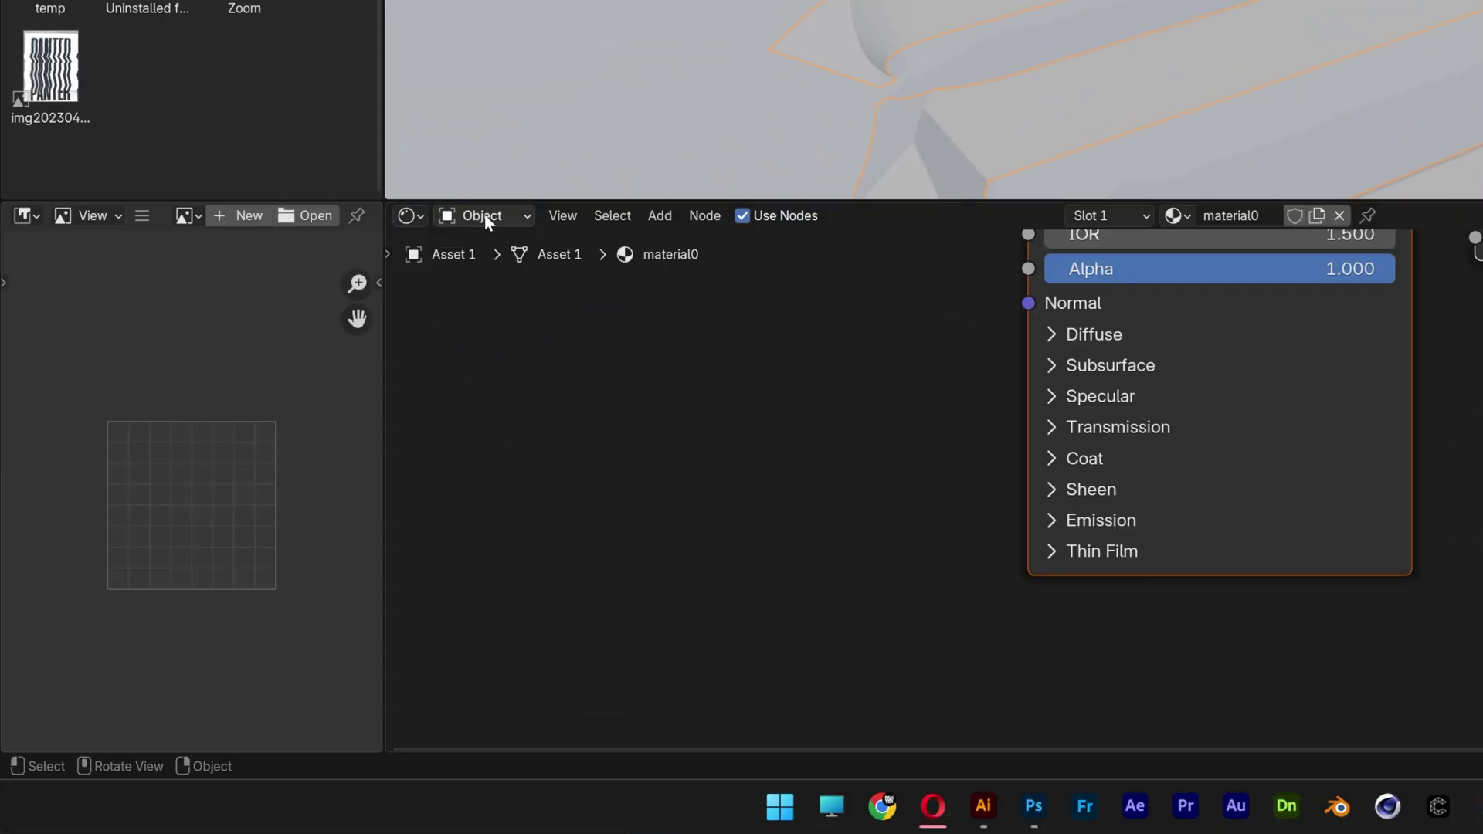
click(483, 216)
click(498, 297)
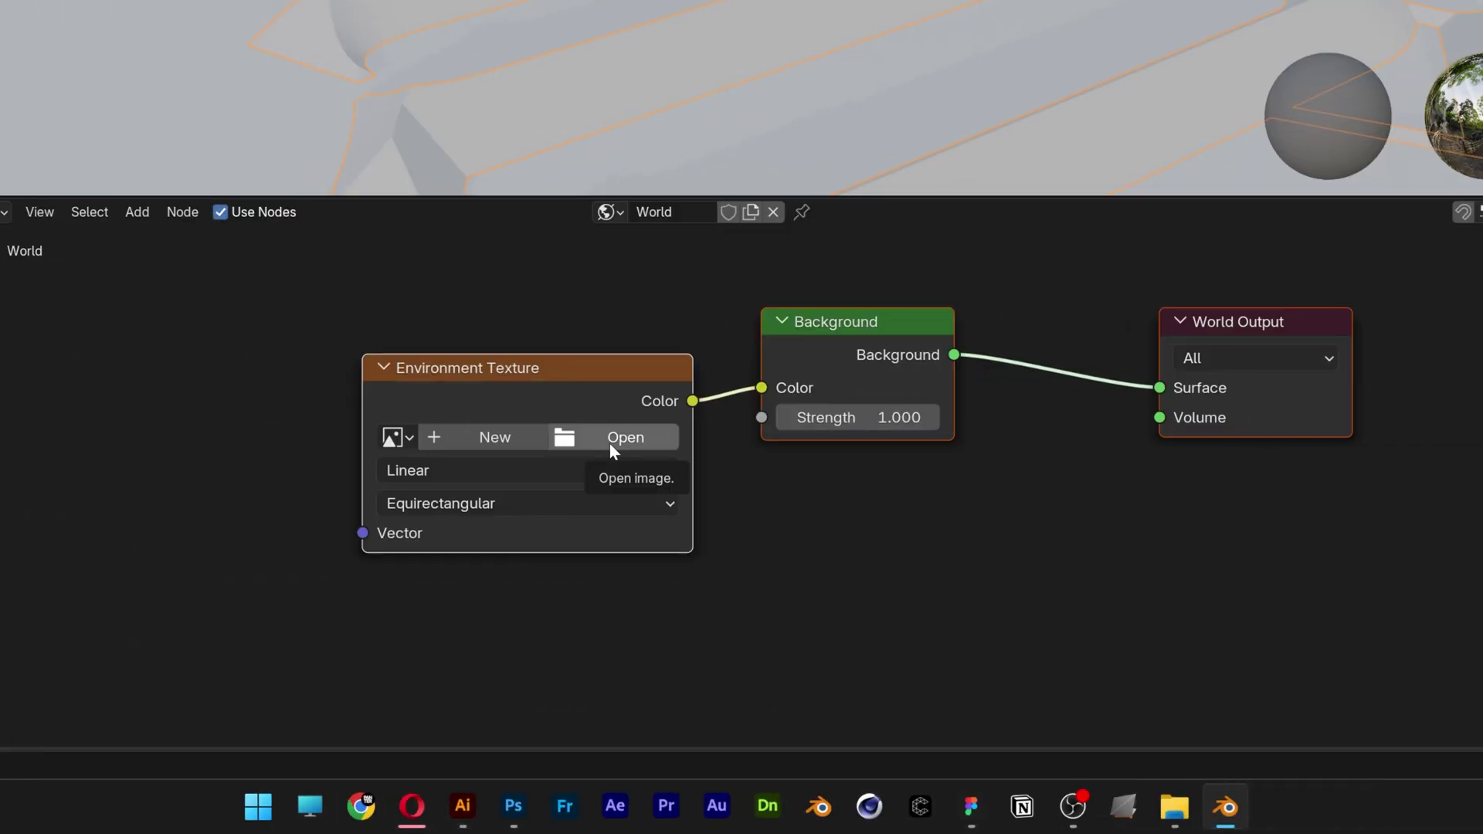
Step: Load limpopo_golf_course_4k.exr into the Environment Texture node and show the viewport in rendered shading
click(610, 438)
click(739, 408)
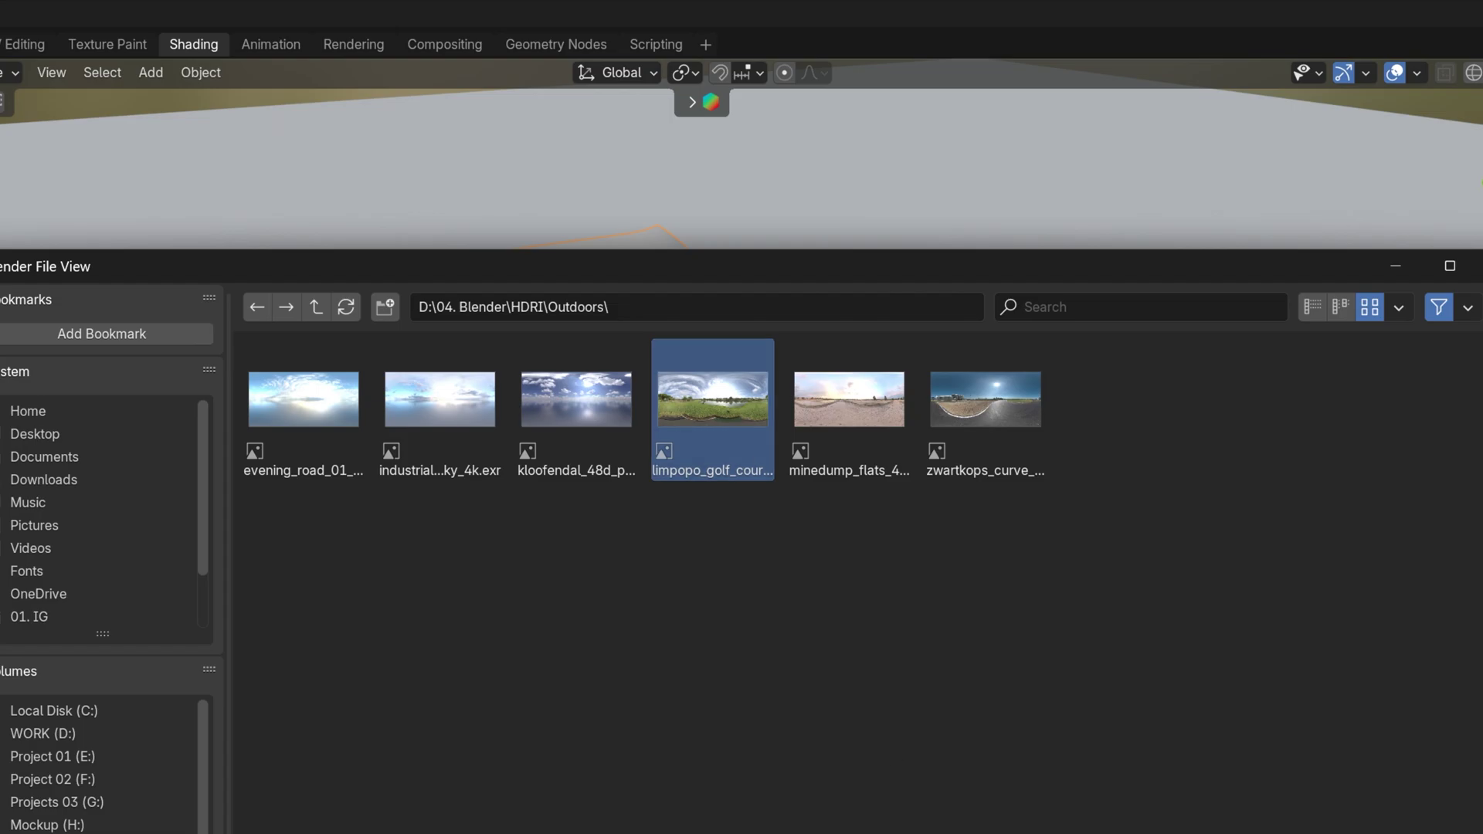
key(Return)
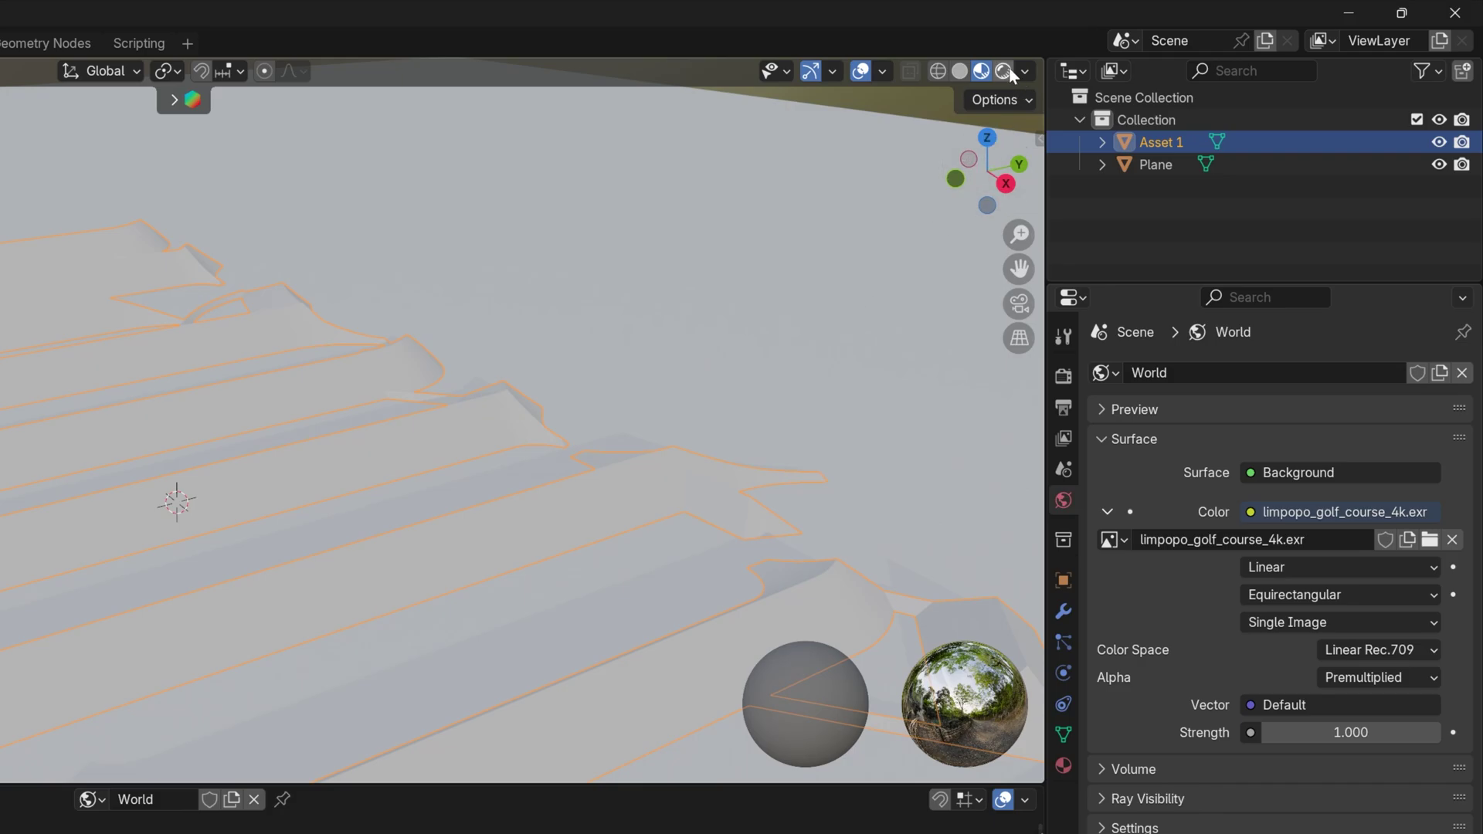
click(1010, 69)
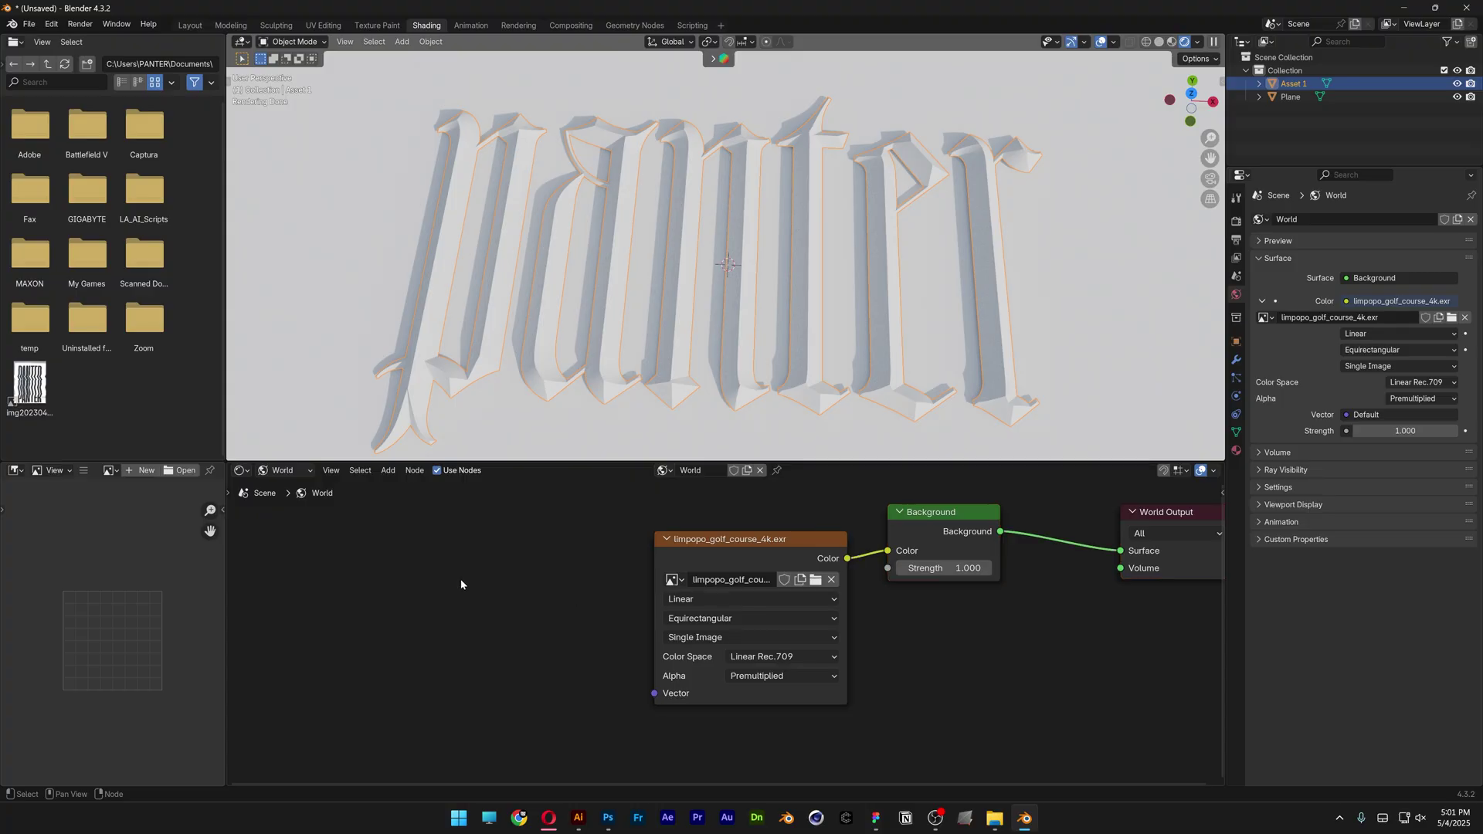
Step: Add a Mapping node to the World node tree in front of the environment texture node
key(shift+a)
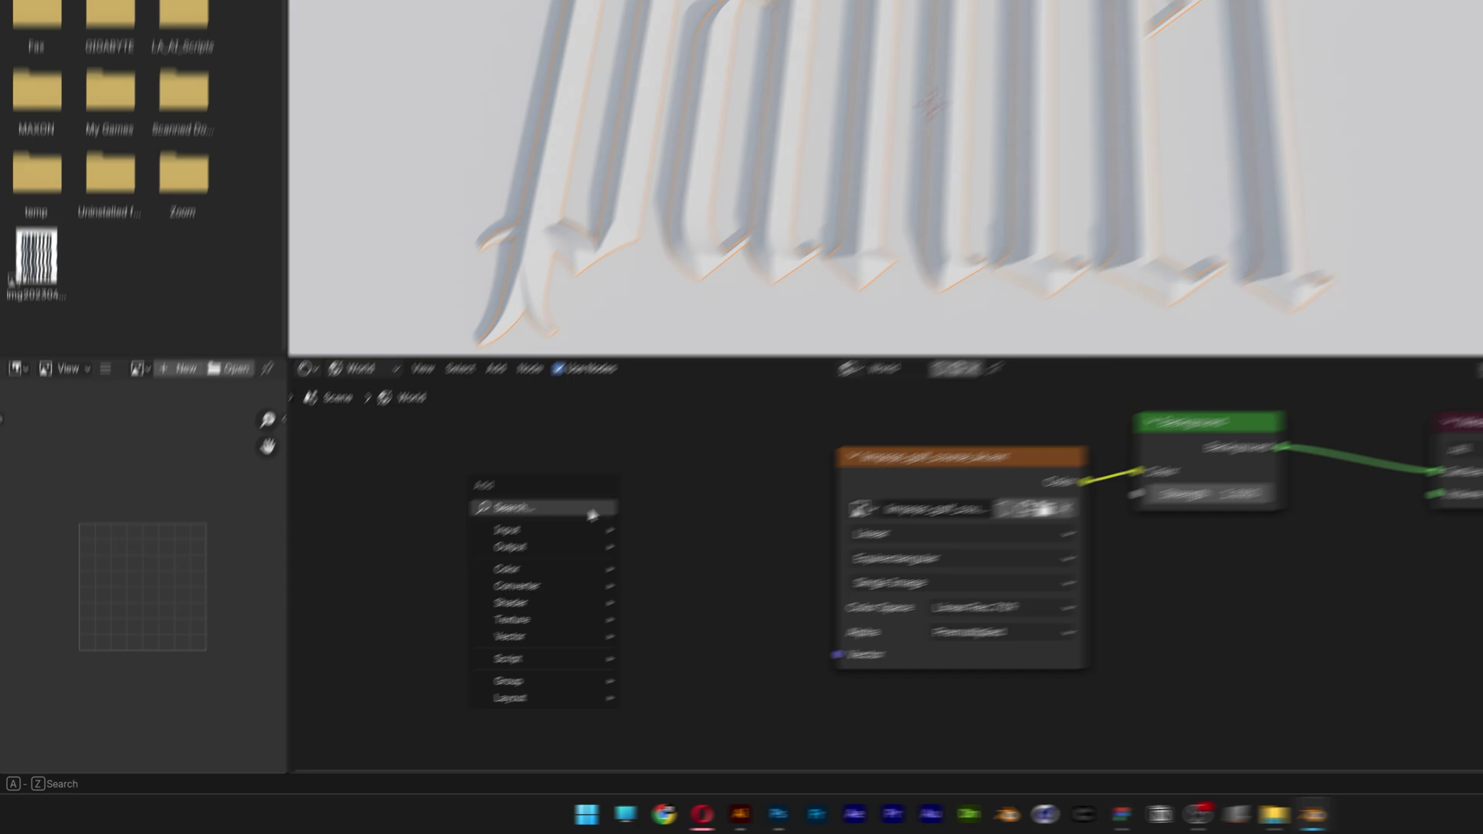
text(mapping)
key(Return)
click(878, 317)
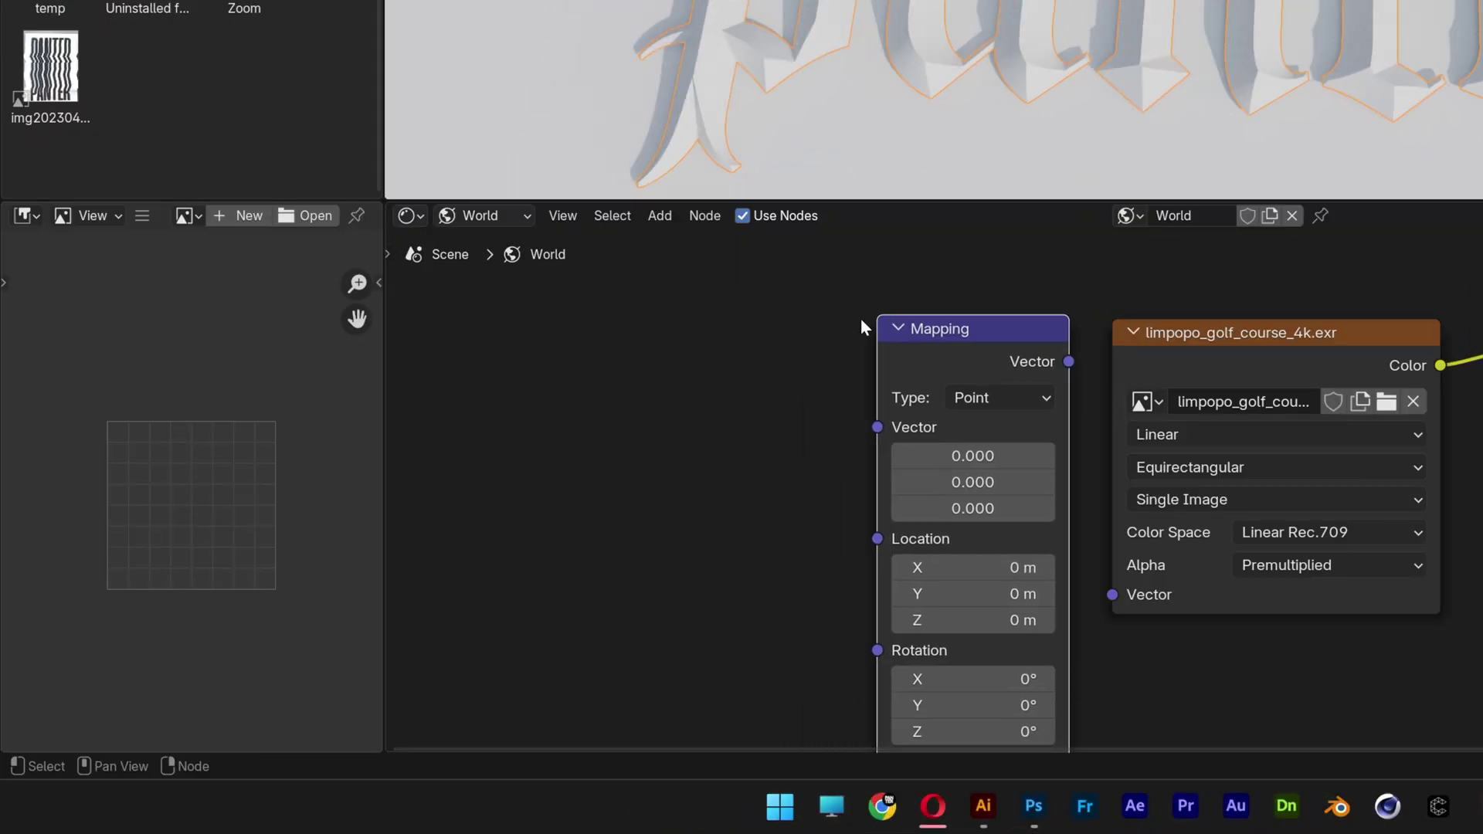
Step: Add a Texture Coordinate node, link its Generated output to the Mapping node's Vector, and link Mapping into the environment texture's Vector
key(shift+a)
text(con)
key(Return)
click(625, 327)
drag(816, 375, 877, 427)
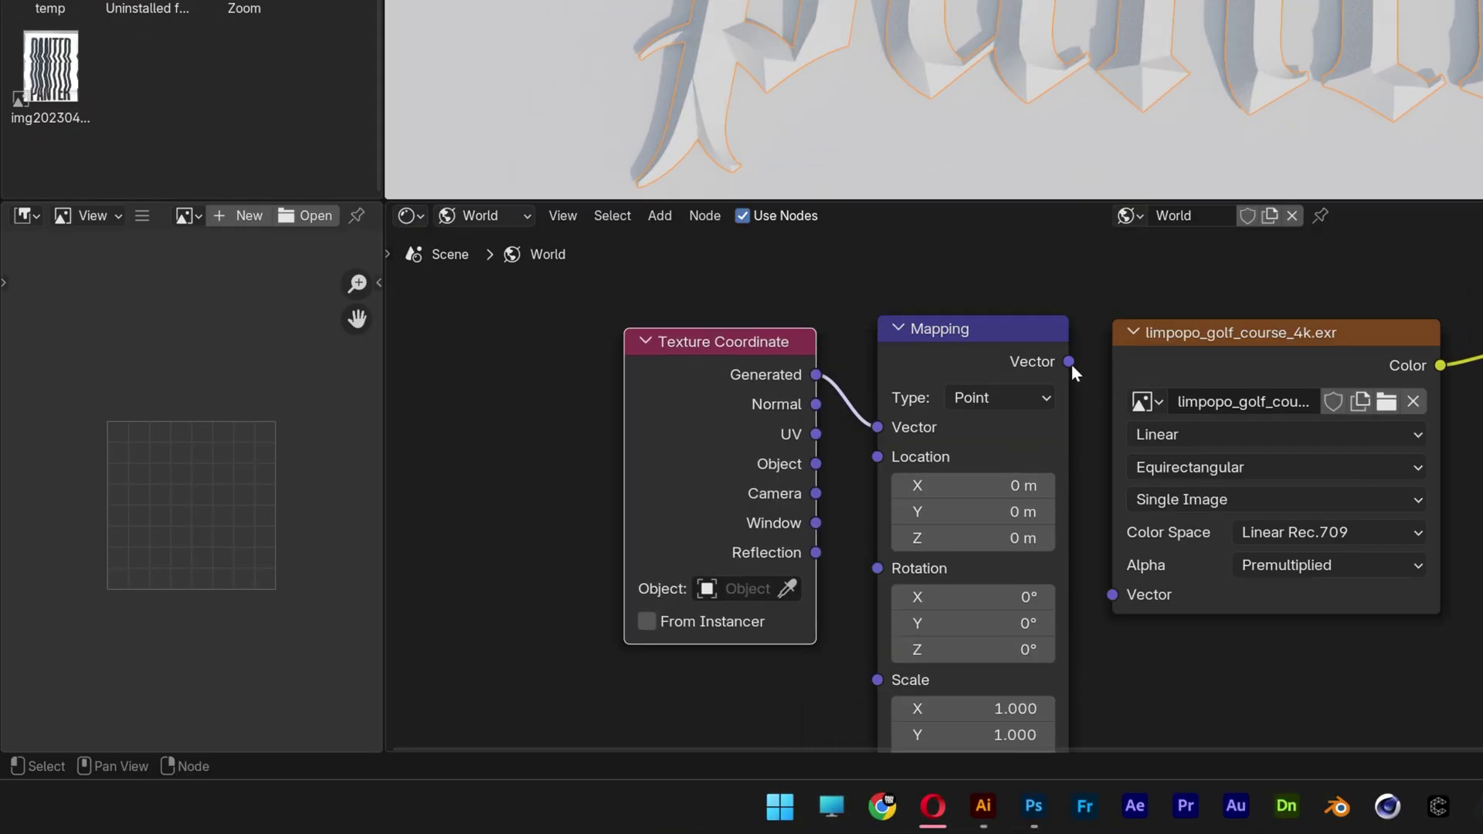
drag(1069, 361, 1113, 595)
Step: Rotate the environment in the Mapping node to X 112°, Y -16.8° and Z 12.7°
middle_drag(1116, 596, 1140, 473)
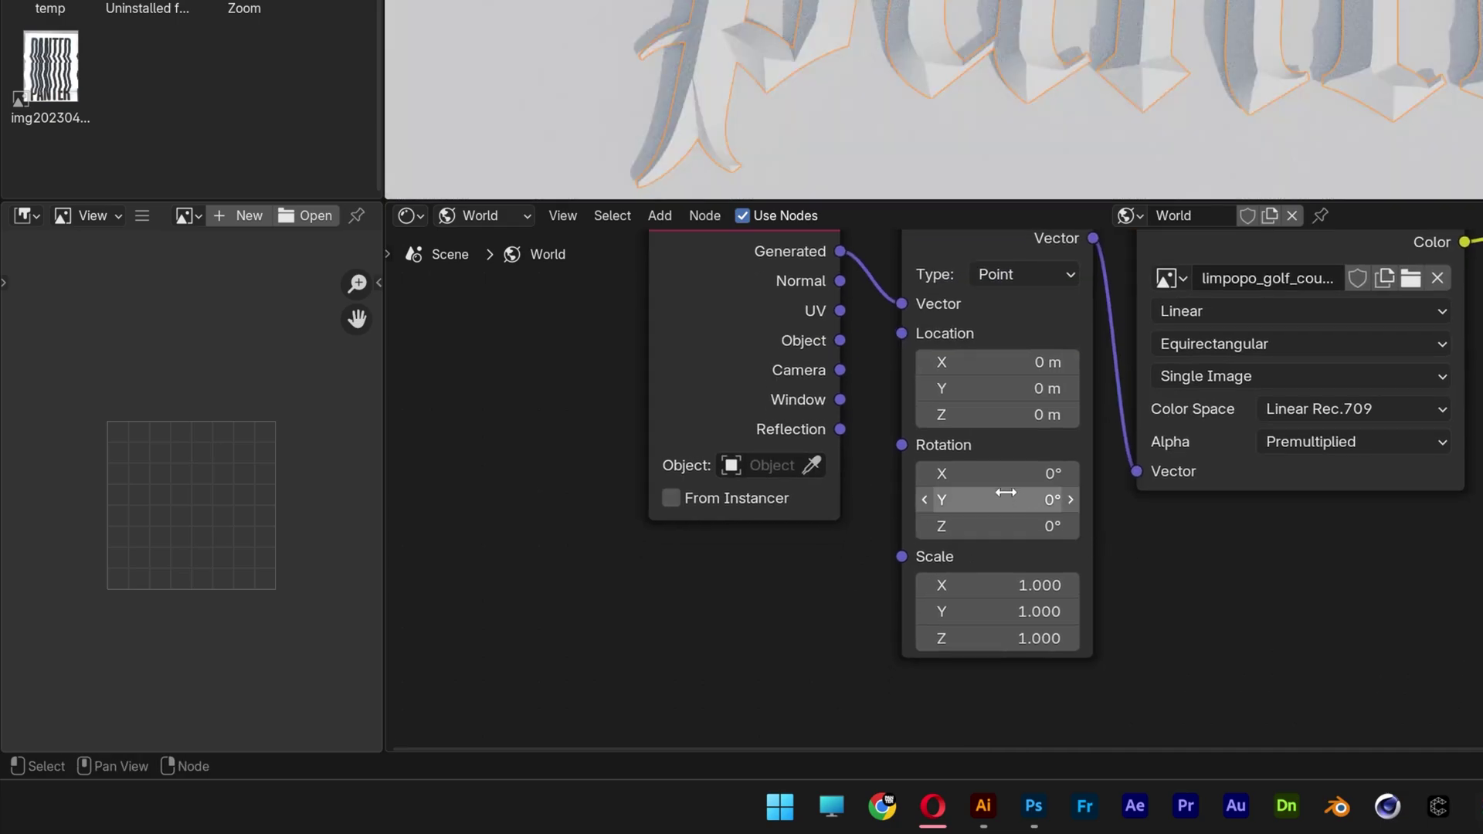
drag(977, 474, 1035, 474)
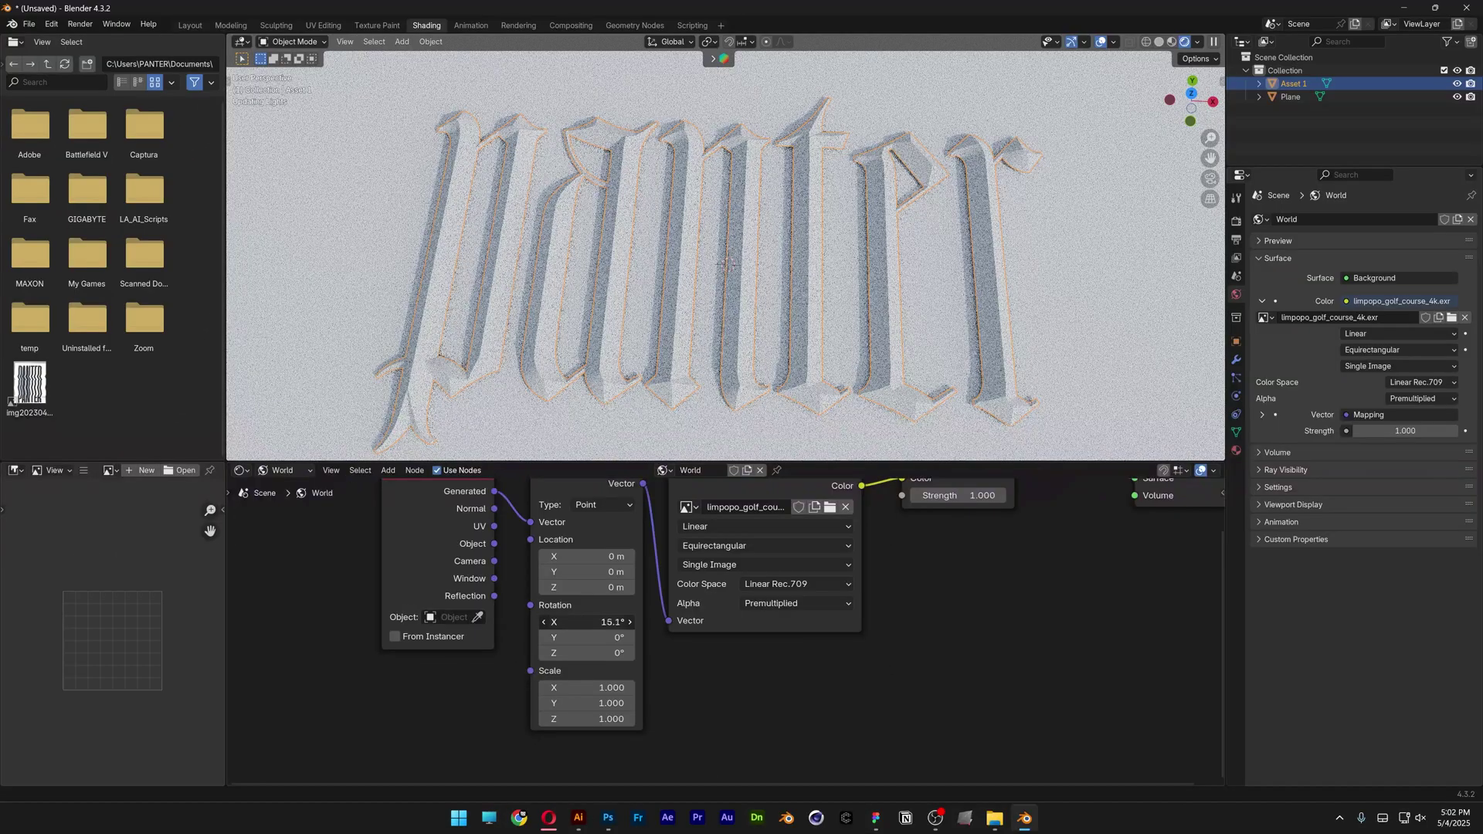
drag(602, 622, 656, 622)
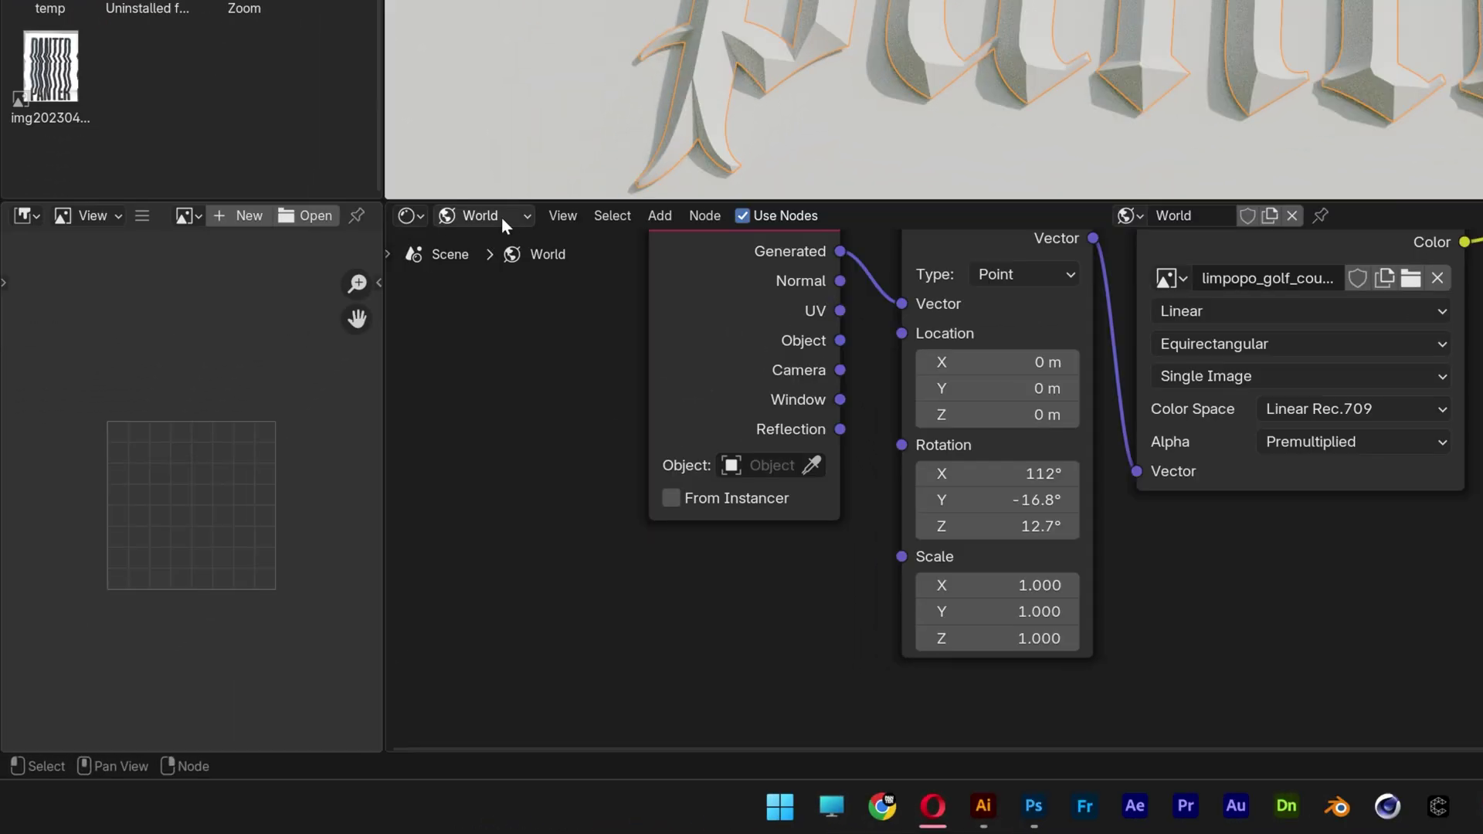
Step: Switch the shader editor from the World to the lettering object's material node tree
click(295, 471)
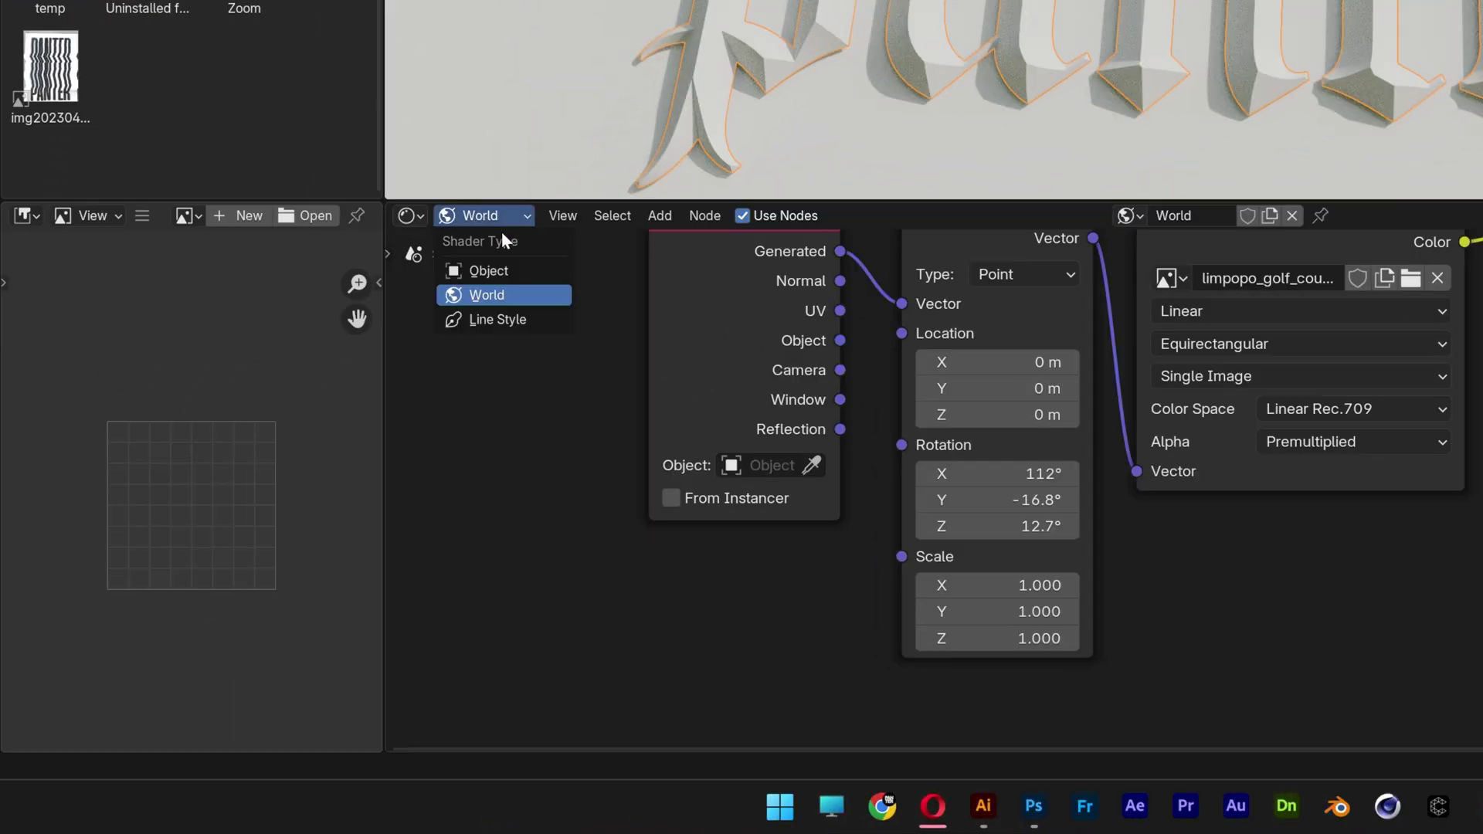
click(516, 275)
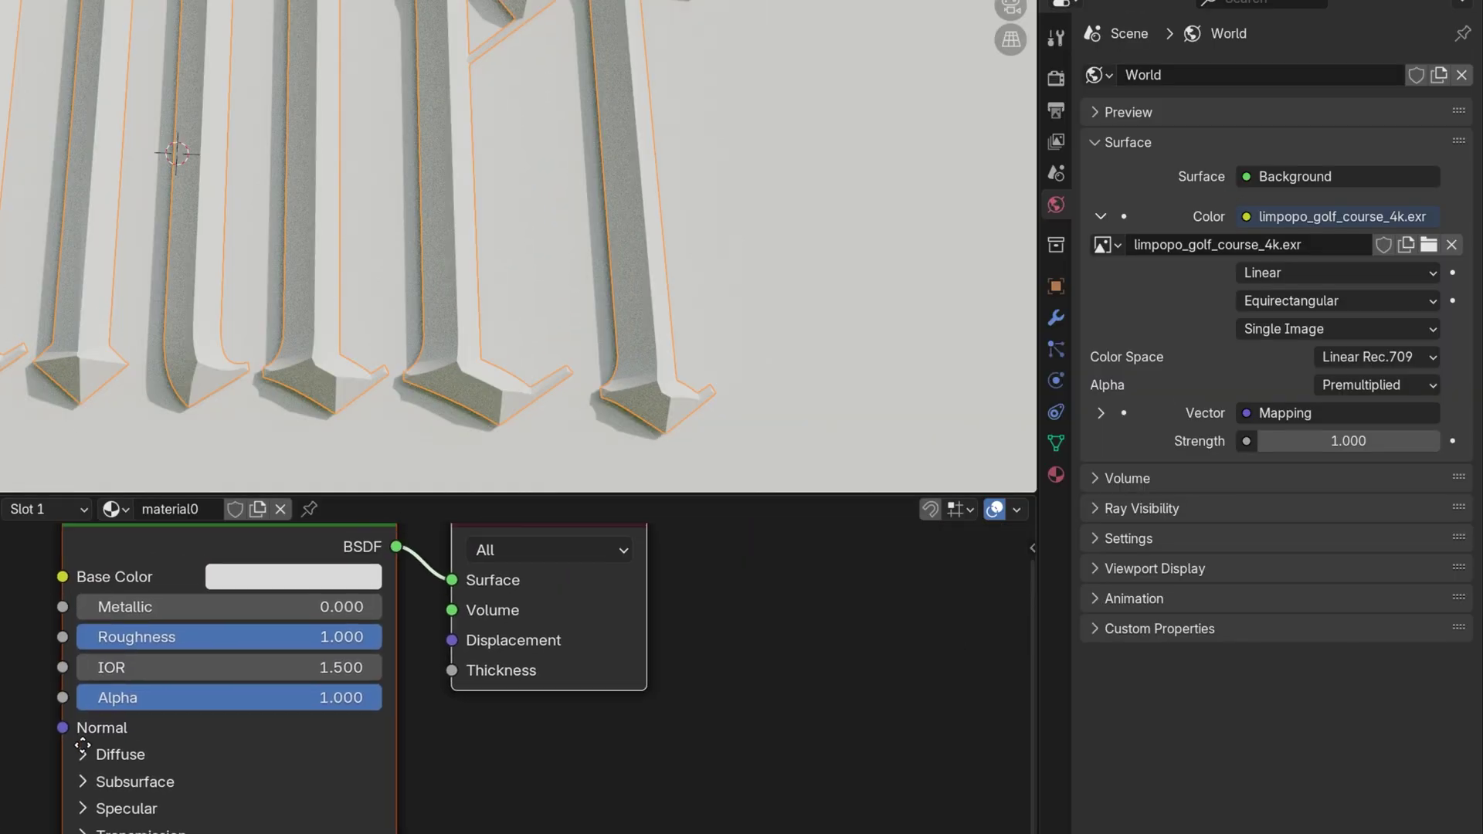
middle_drag(68, 759, 30, 825)
scroll(161, 711, up, 2)
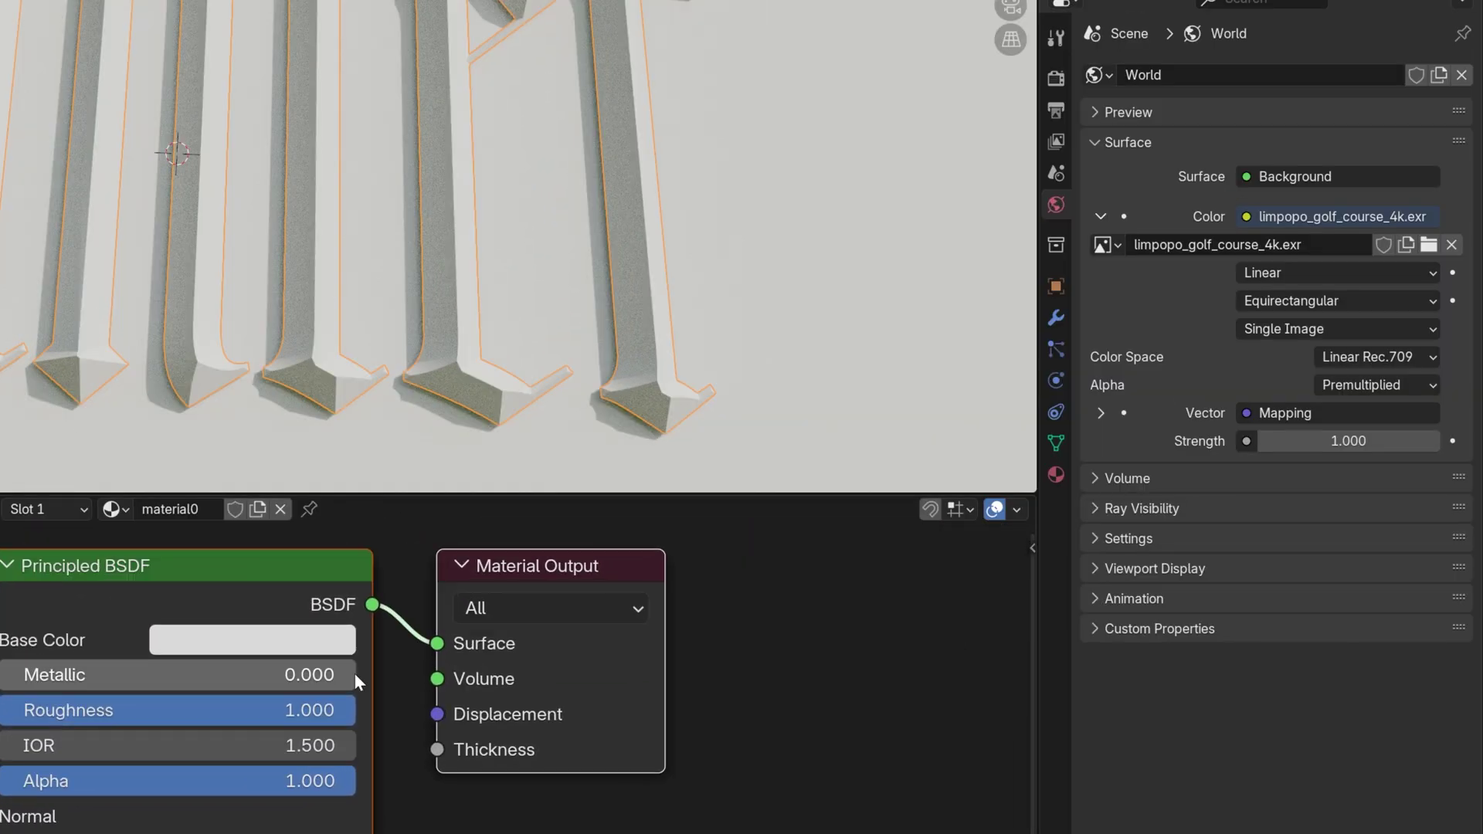
Step: Remove all imported material slots, material0 to material5, from the lettering object
click(1056, 475)
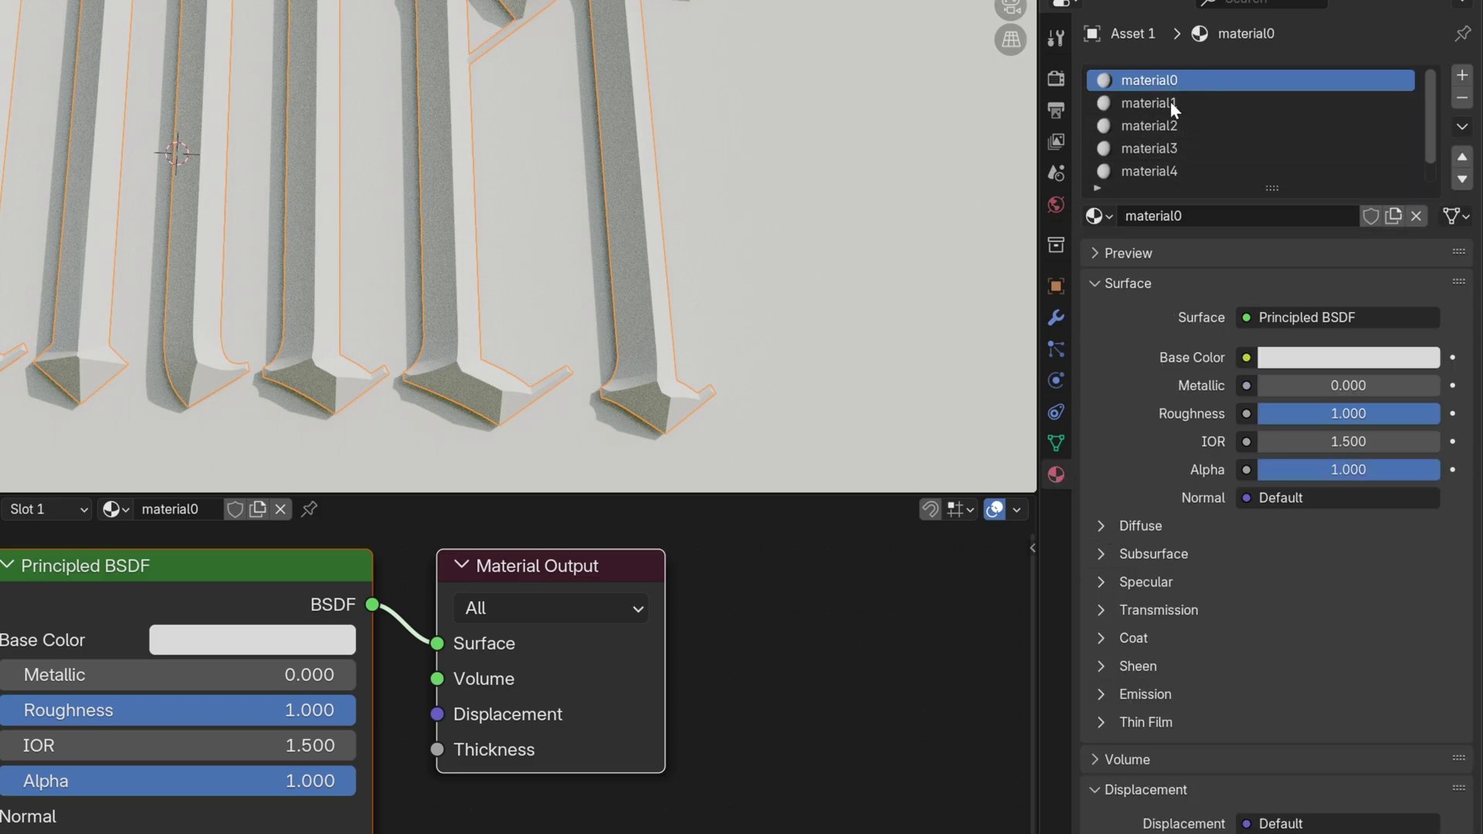
click(1462, 100)
click(1462, 100)
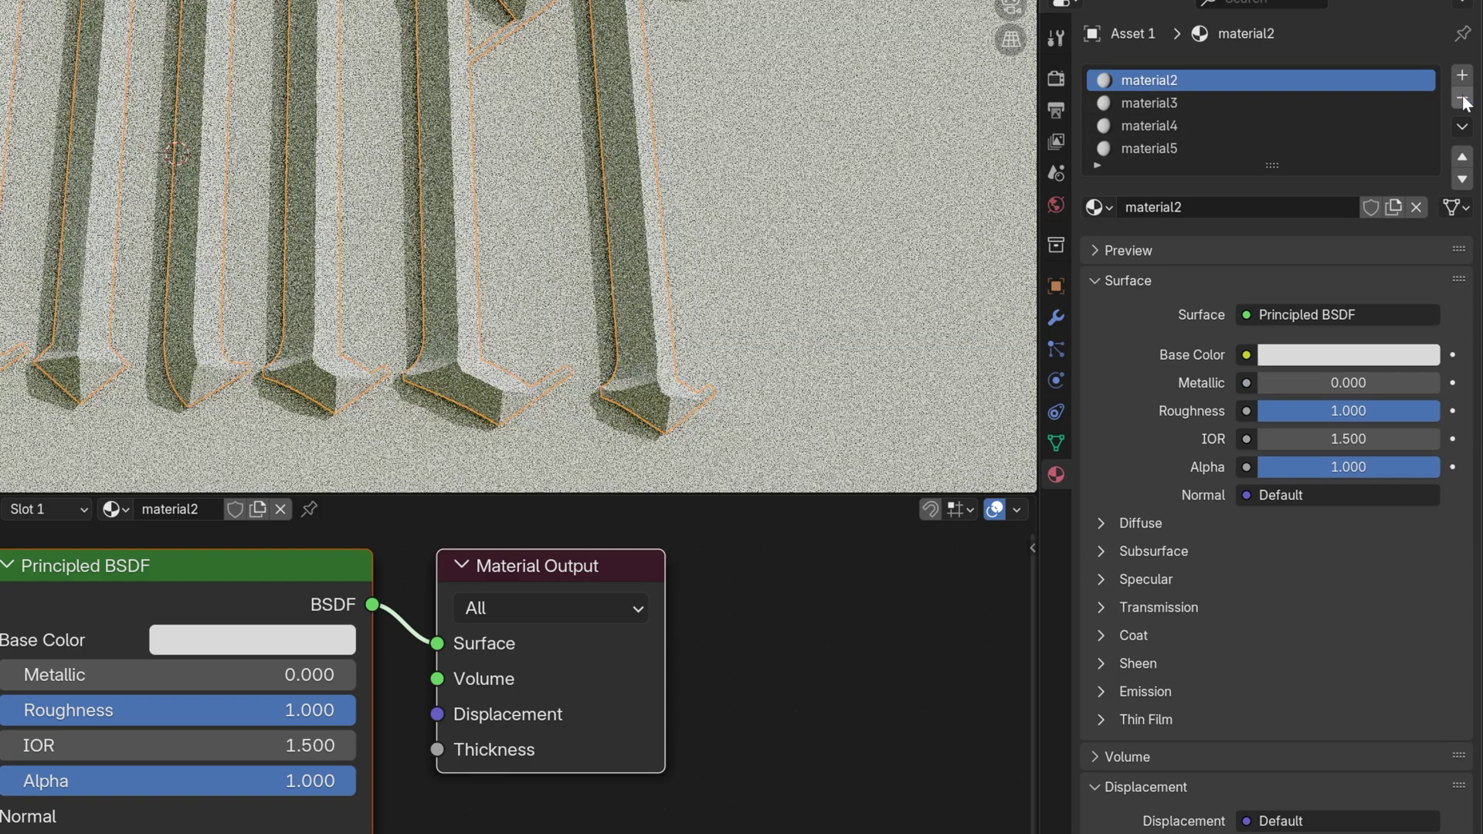
click(1462, 100)
click(1462, 101)
click(1462, 100)
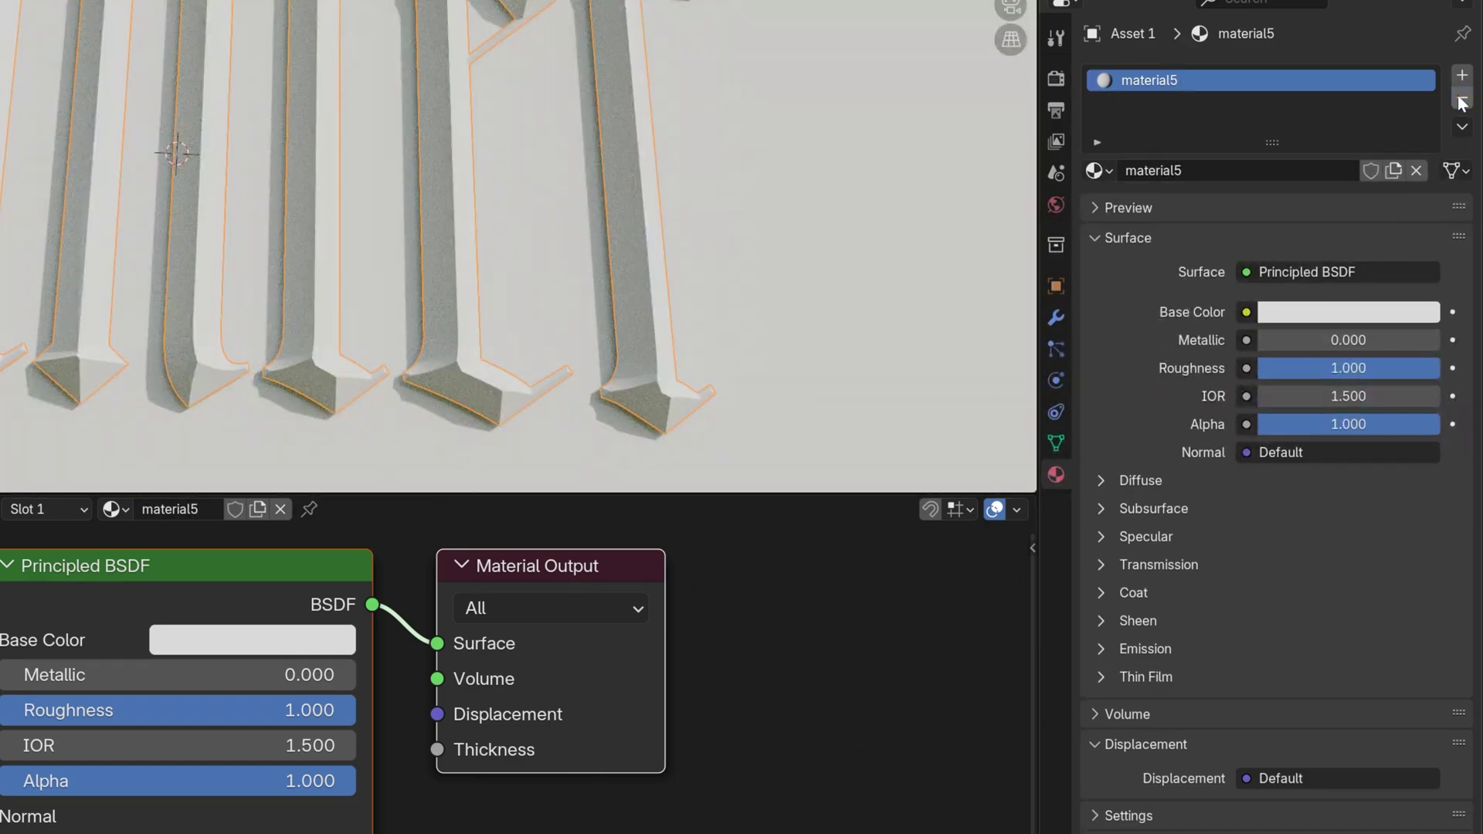
click(1462, 100)
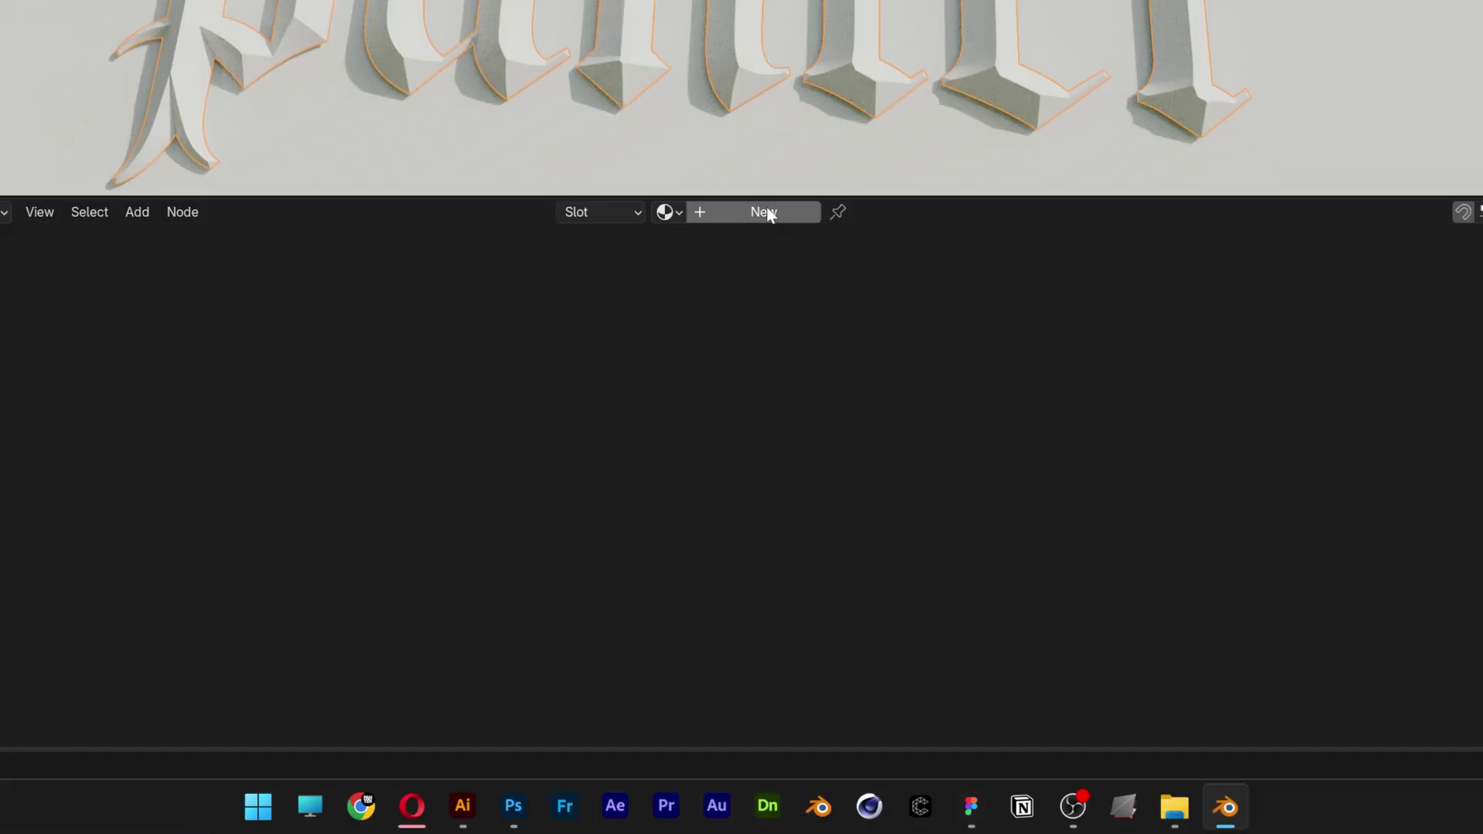
Step: Create a new material for the lettering with Metallic 1.000 and Roughness 0.016
click(223, 509)
drag(592, 379, 908, 384)
drag(725, 406, 557, 409)
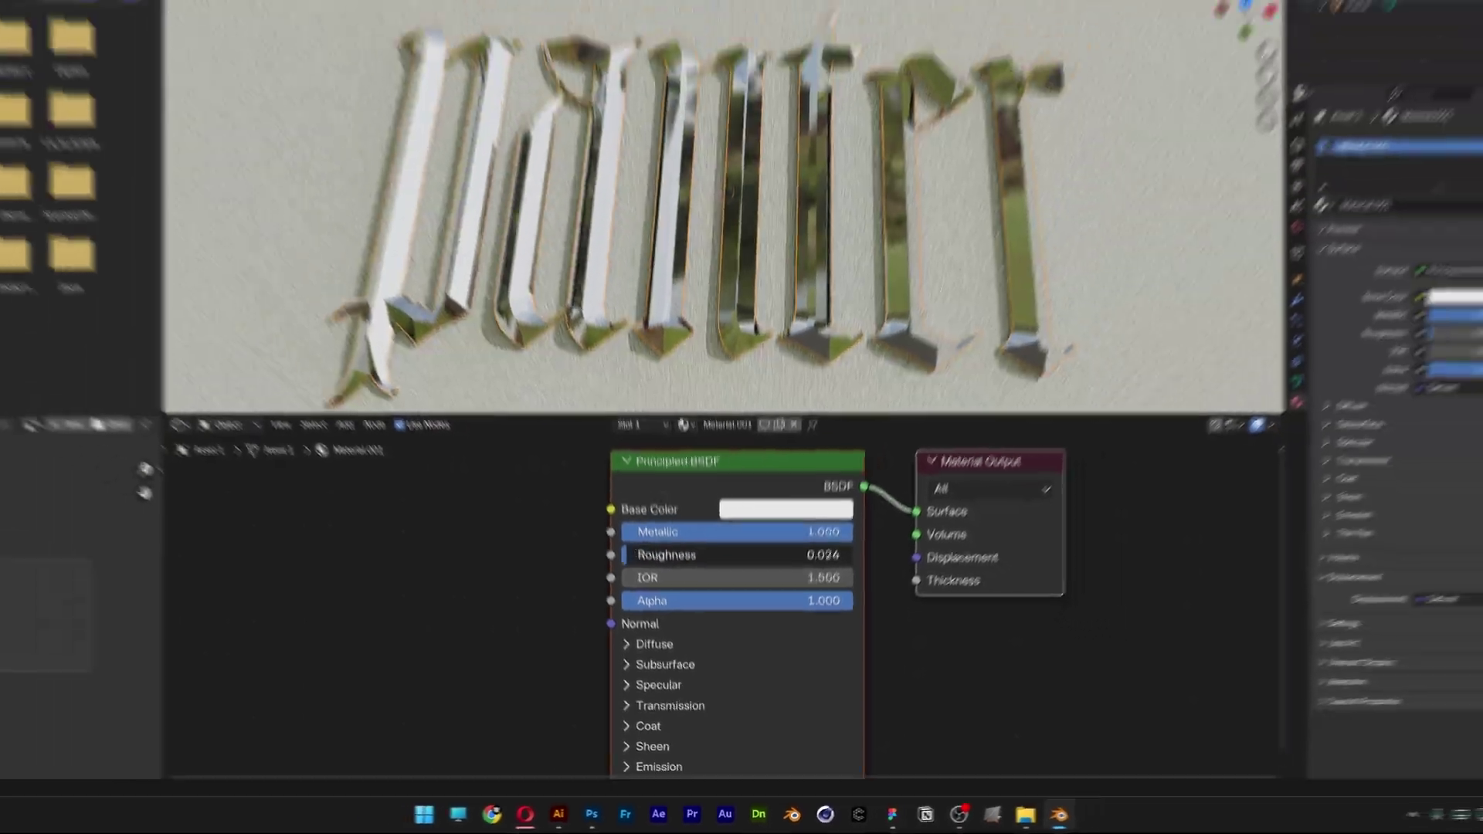
drag(627, 554, 624, 555)
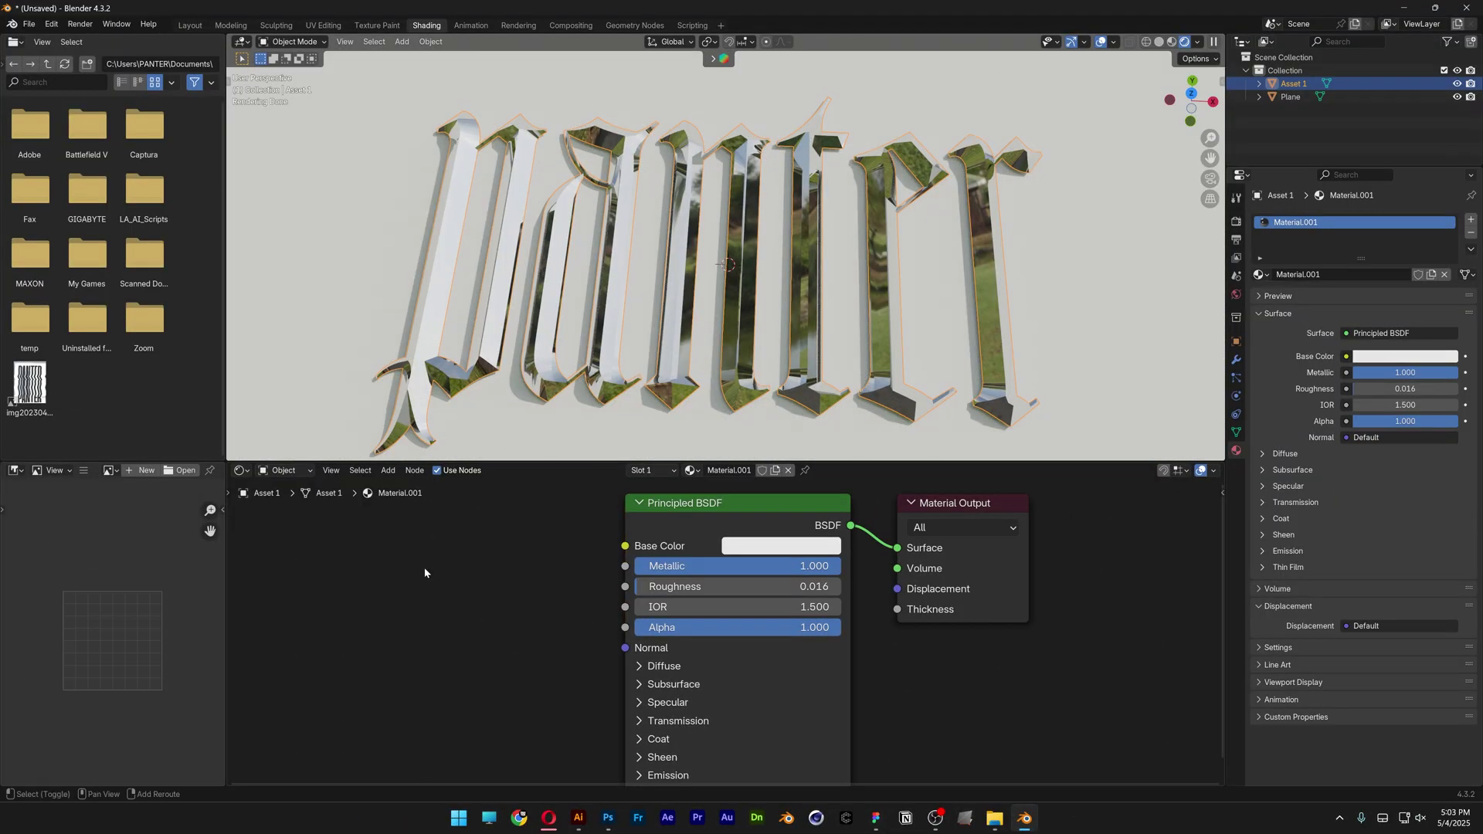
Step: Add a Color Ramp node feeding the Base Color, with the black stop at 0.319 and the white stop at 0.920
key(shift+a)
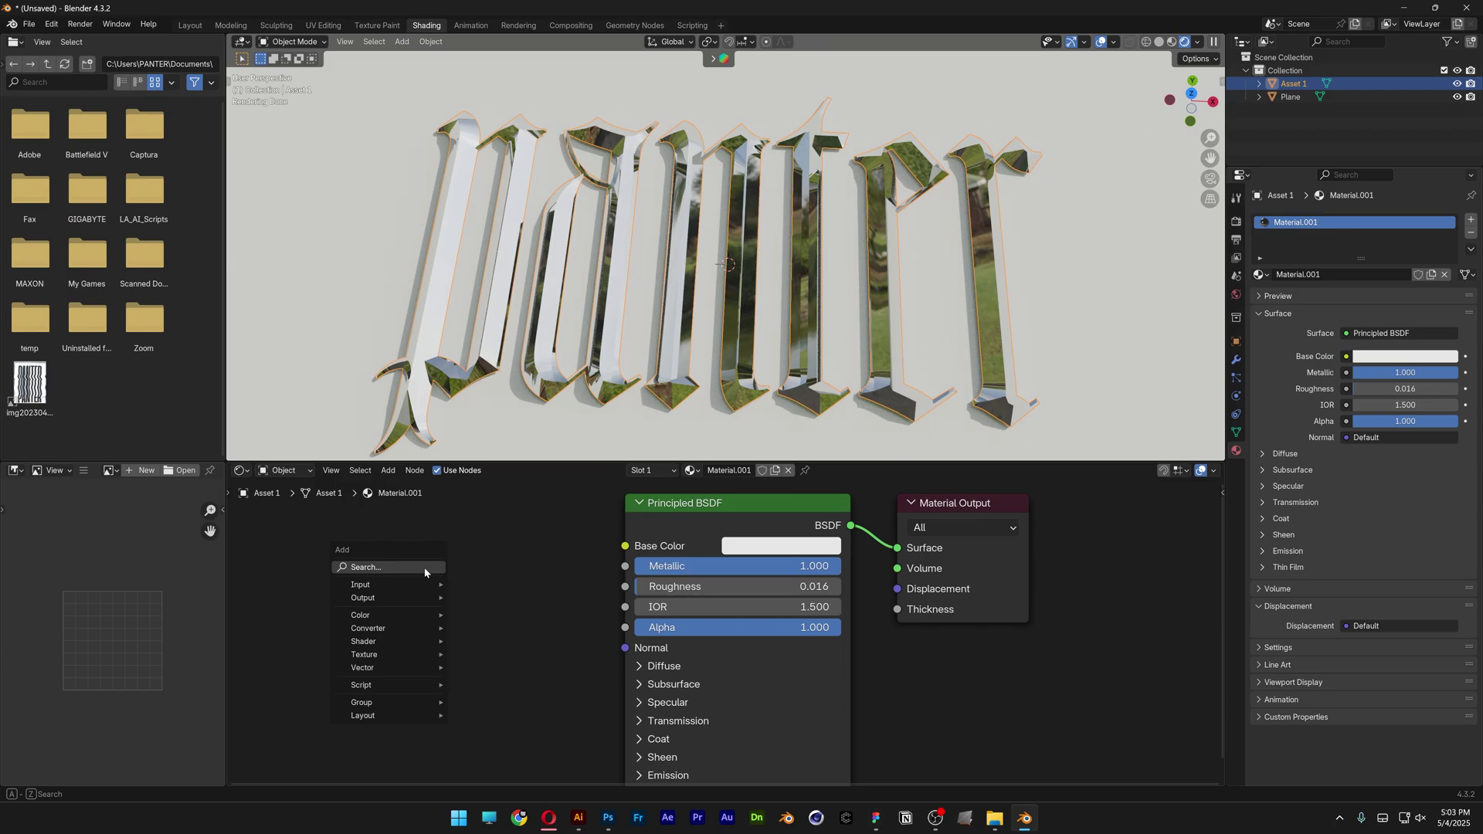
text(colo)
key(Down)
key(Return)
click(334, 504)
drag(493, 431, 584, 446)
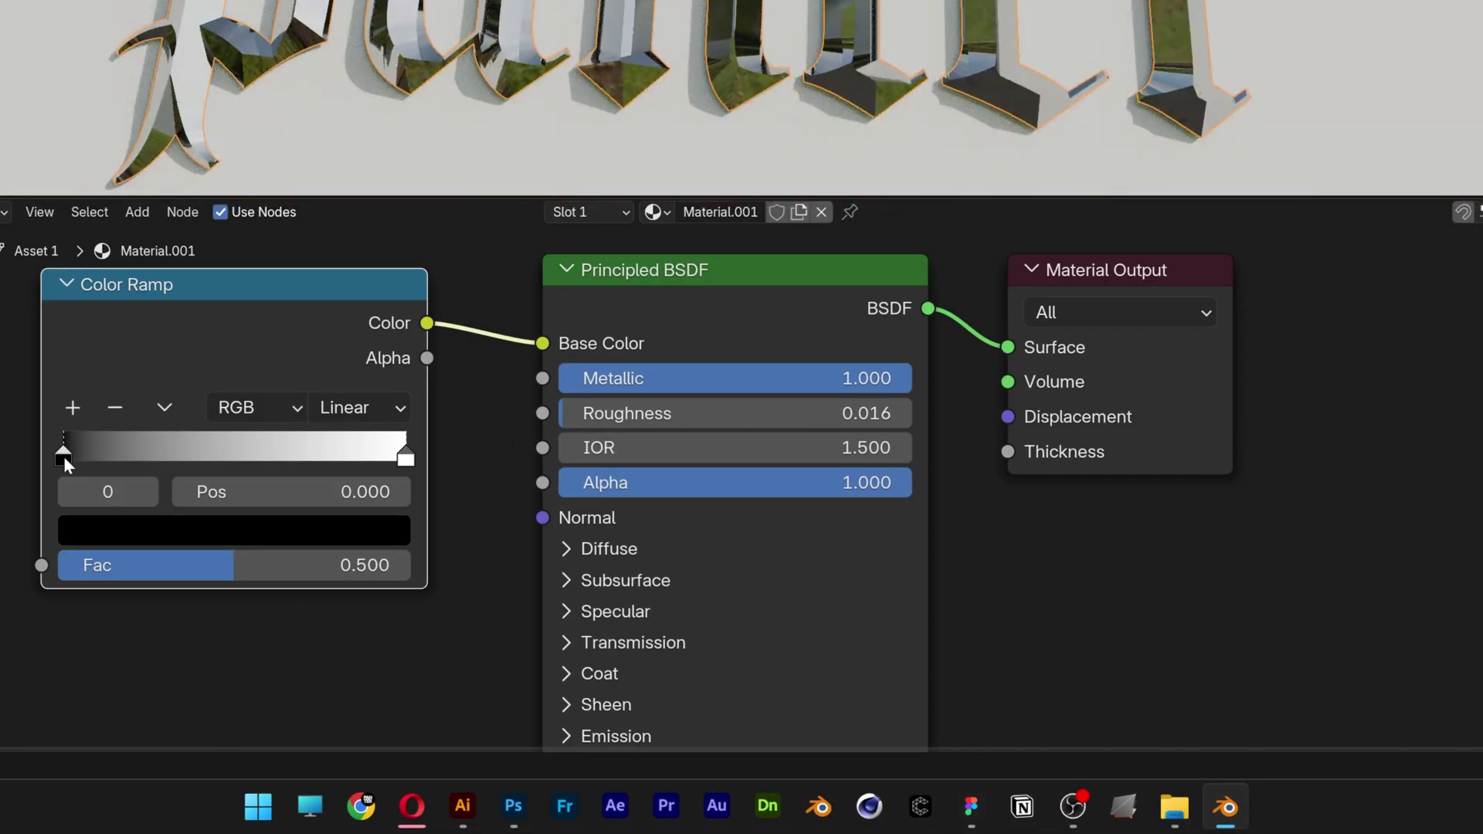
drag(64, 456, 173, 456)
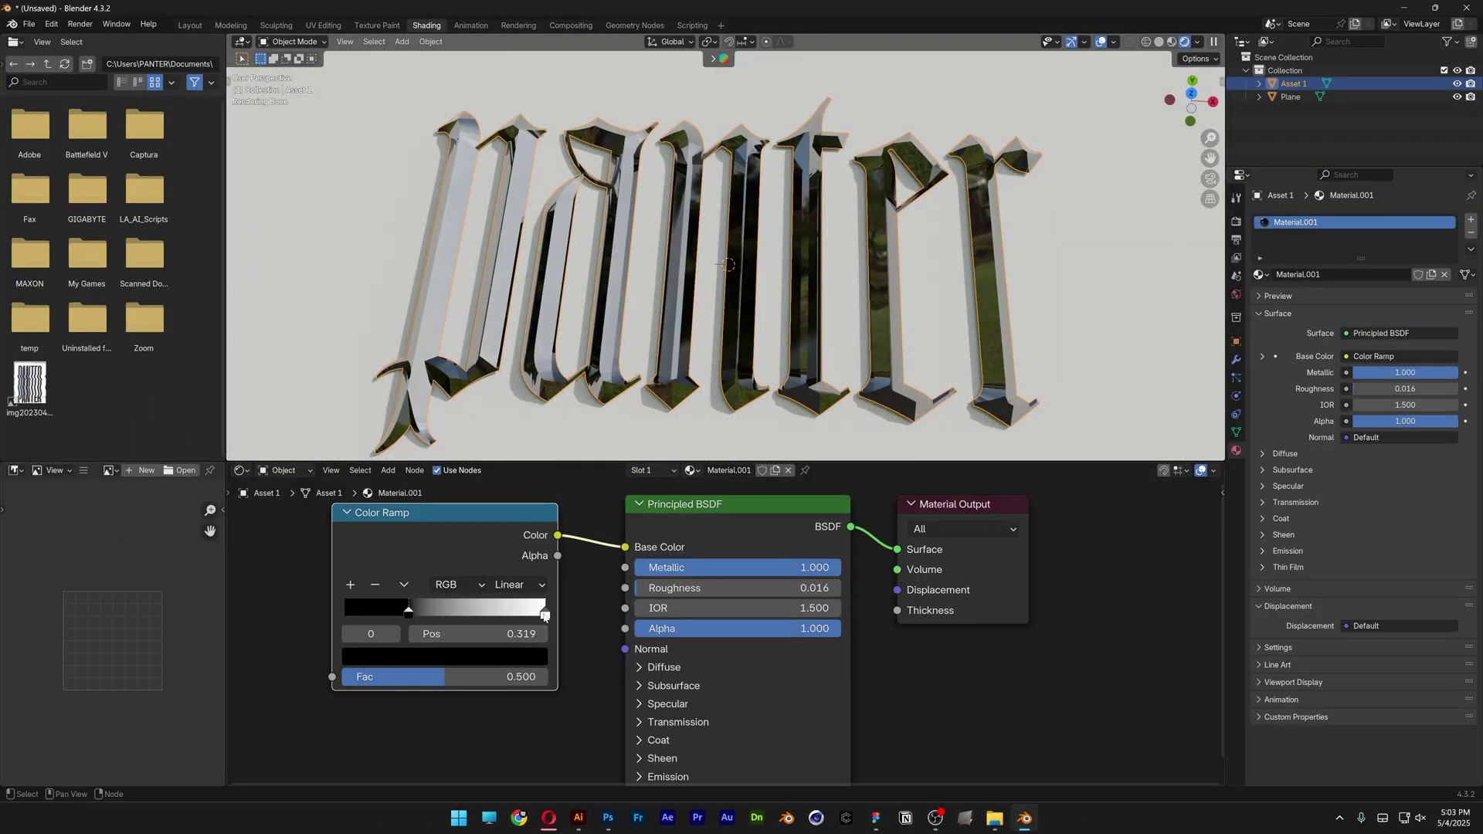
mouse_move(544, 615)
mouse_down()
mouse_move(491, 611)
mouse_move(529, 611)
mouse_up()
Step: Switch to top view, select the background plane and create a new material for it
key(KP_7)
click(989, 235)
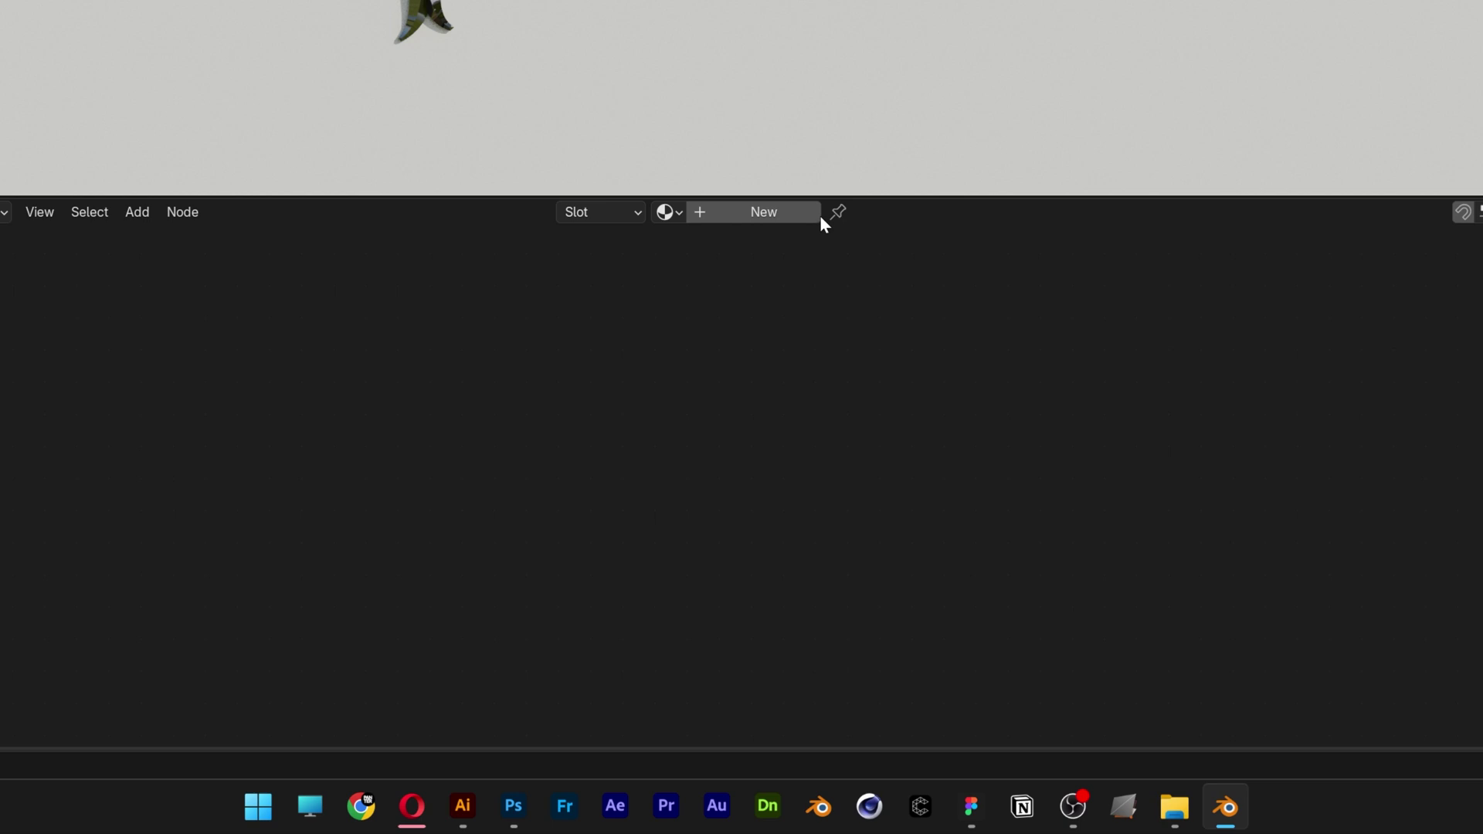
click(765, 213)
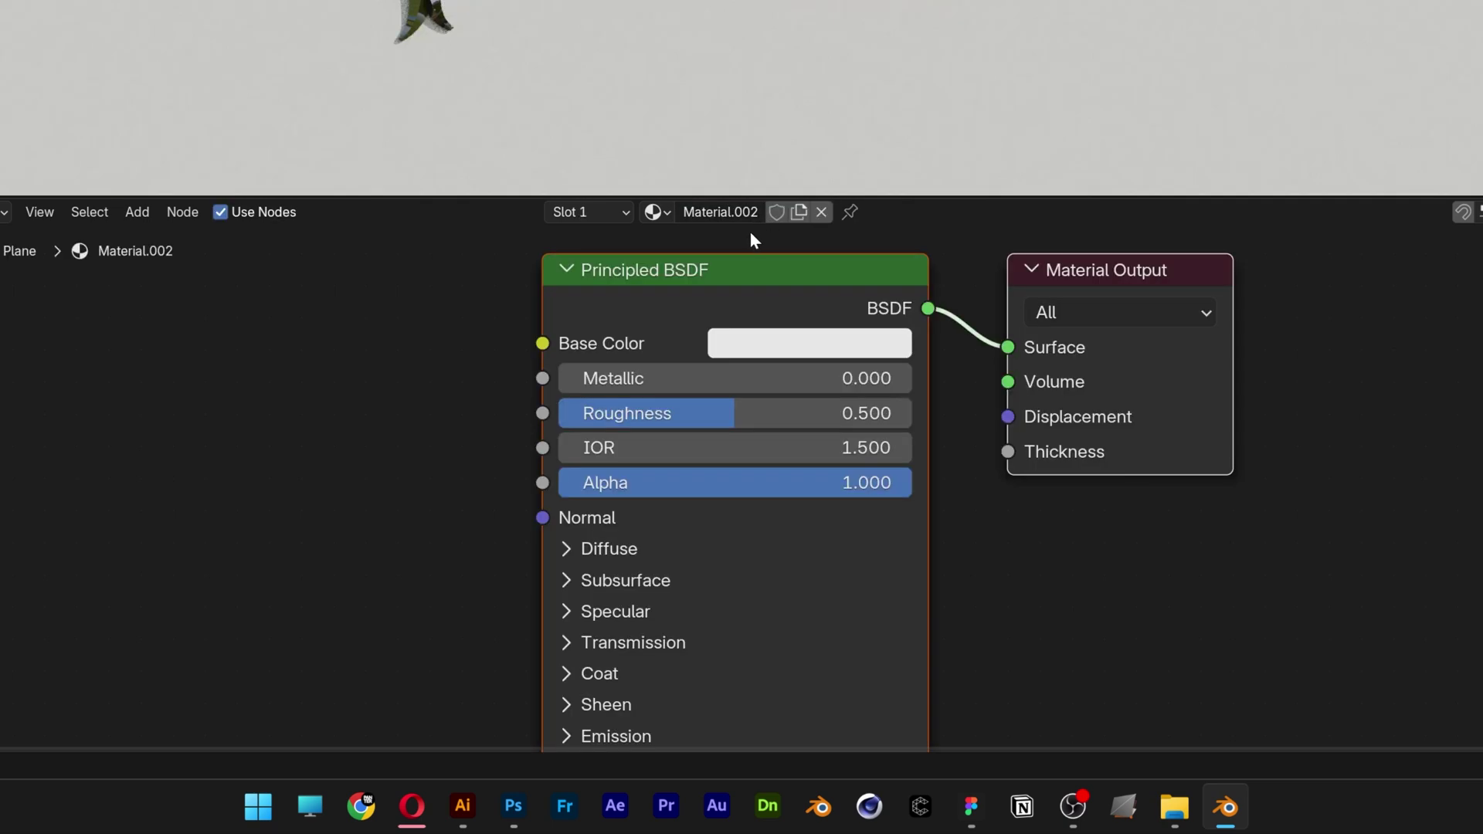
Step: Add an Image Texture node linked to the plane's Base Color and load fantastic-cloudscape.jpg into it
key(shift+a)
text(image)
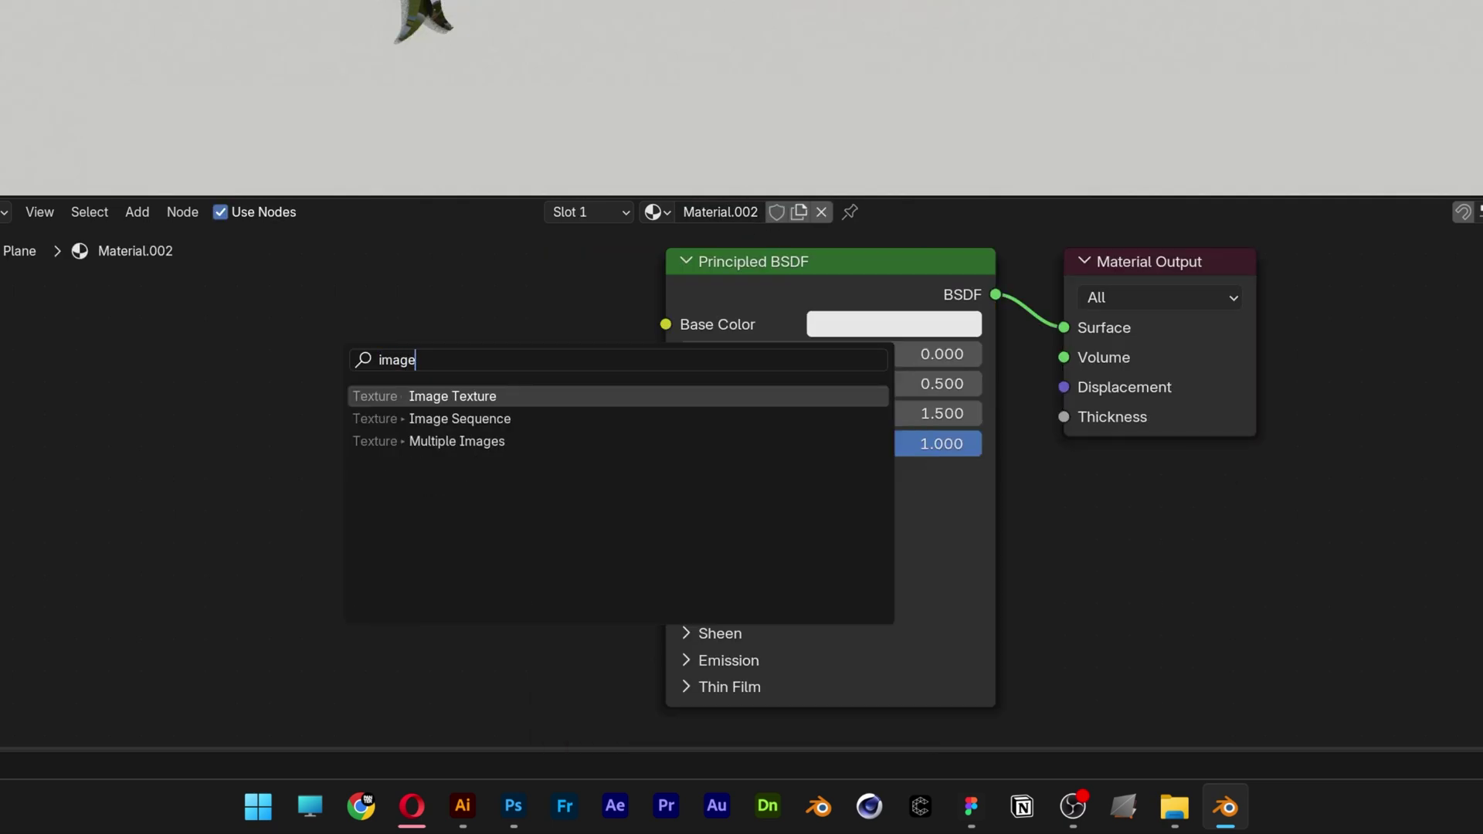
key(Return)
drag(640, 363, 657, 363)
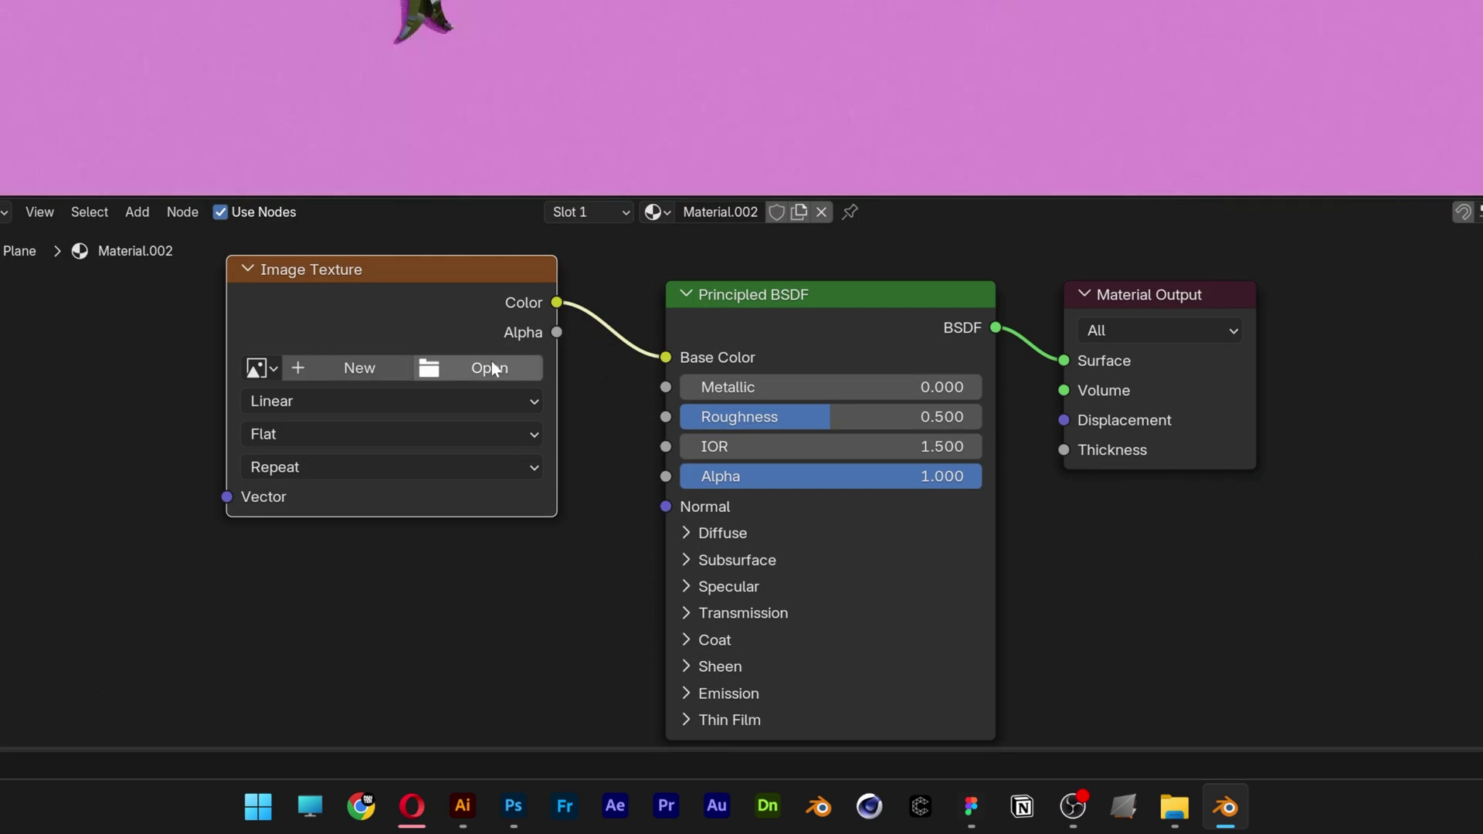
click(490, 368)
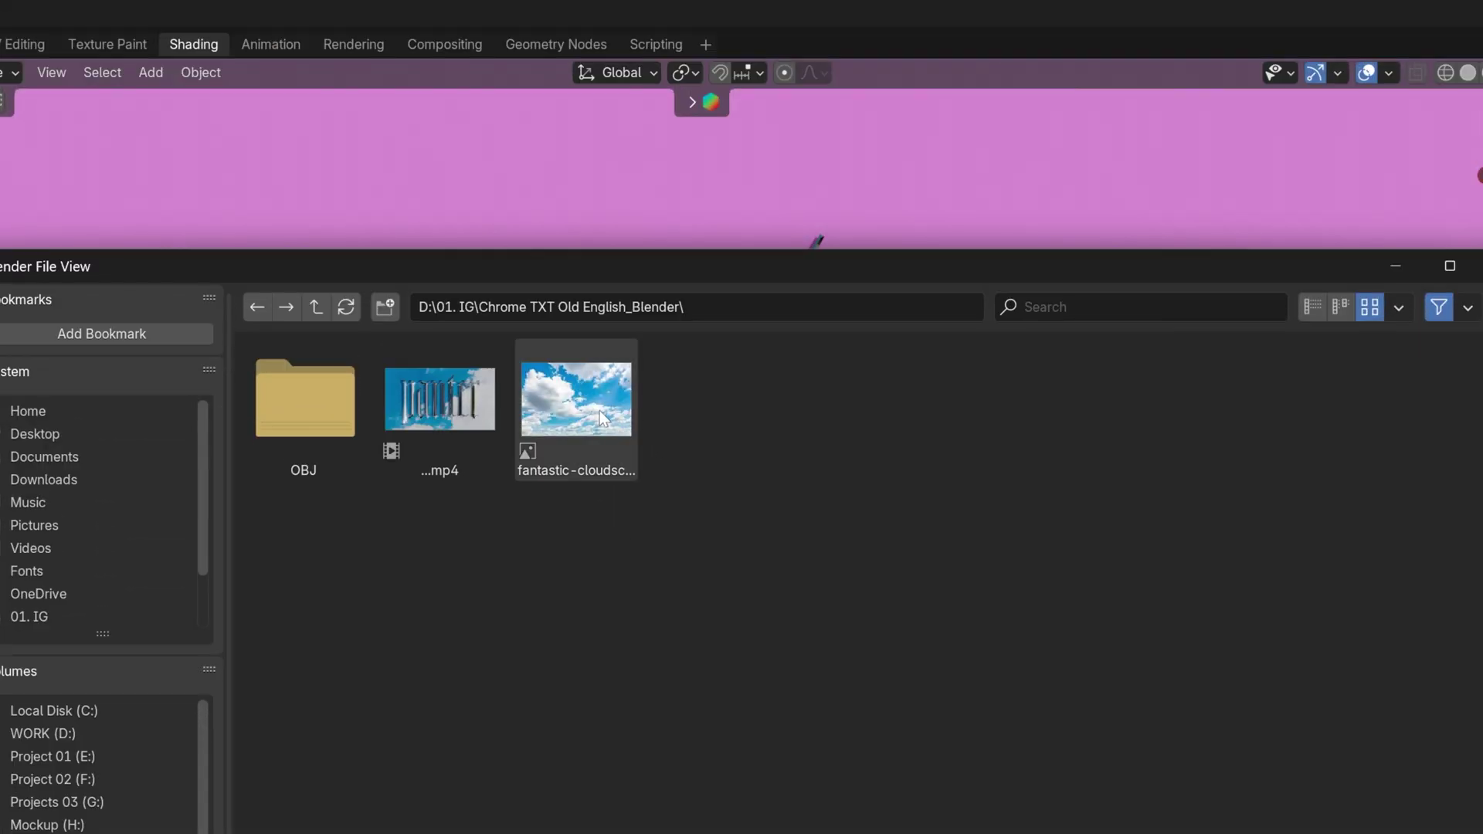
click(600, 411)
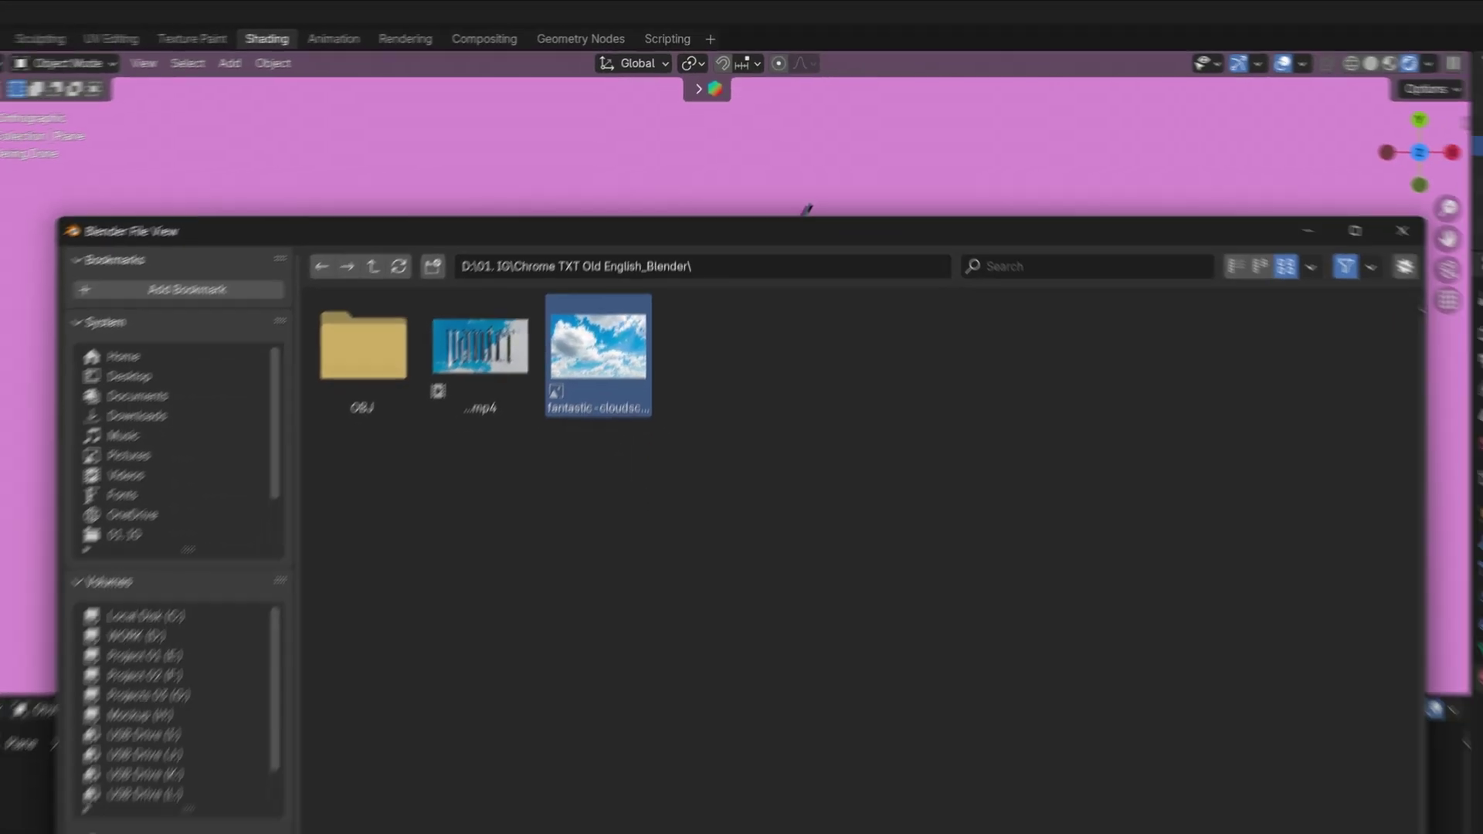
click(991, 669)
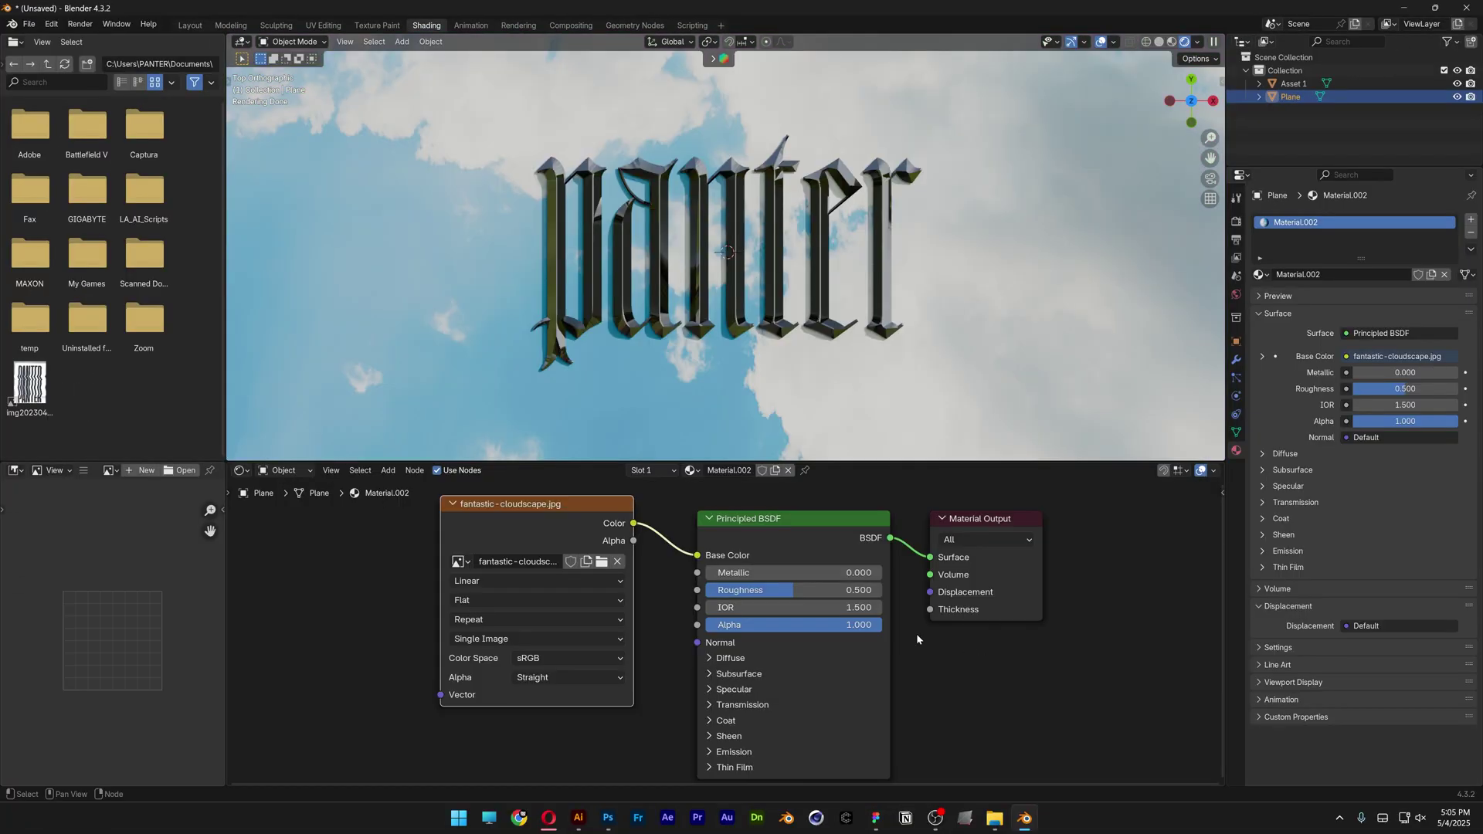
Step: Add a Mapping node in front of the cloudscape image texture in the plane's material
scroll(421, 597, down, 2)
middle_drag(417, 596, 599, 596)
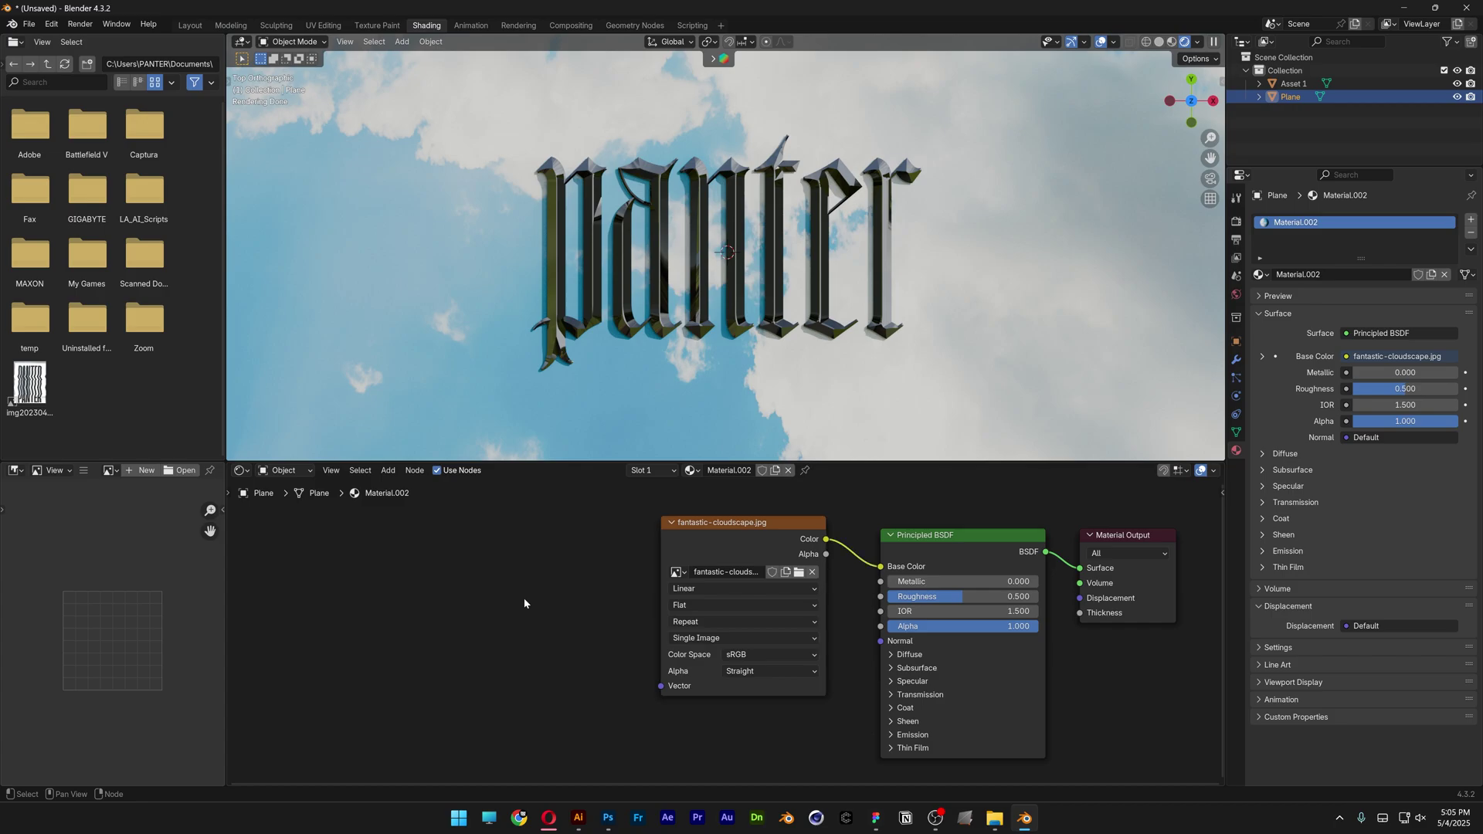
key(shift+a)
text(mapp)
key(Return)
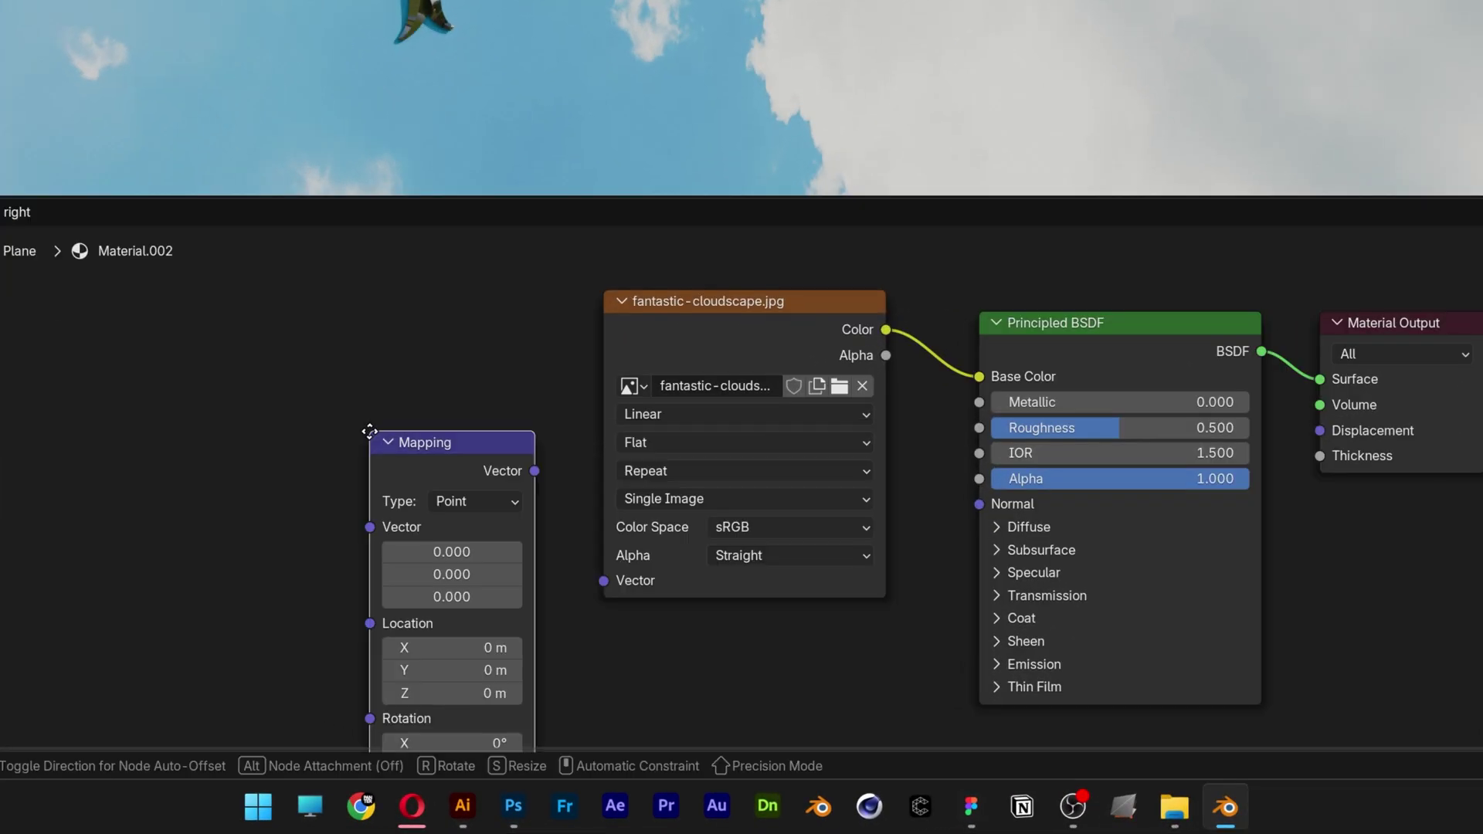
click(397, 293)
Step: Add a Texture Coordinate node, link Generated to the Mapping node's Vector, and connect Mapping to the cloudscape texture's Vector
key(shift+a)
text(coo)
key(Return)
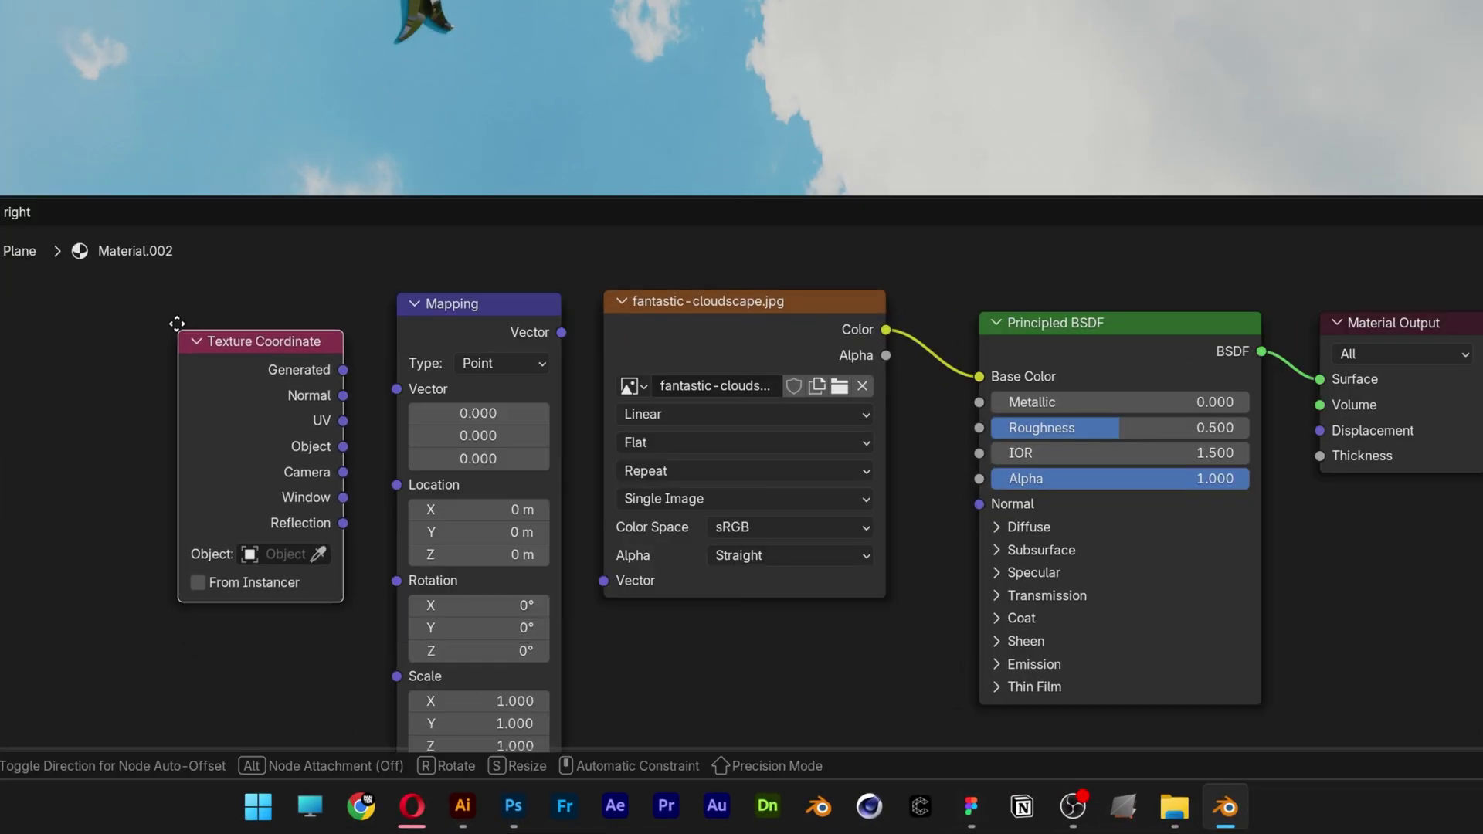
click(174, 291)
drag(338, 336, 397, 388)
drag(562, 332, 603, 581)
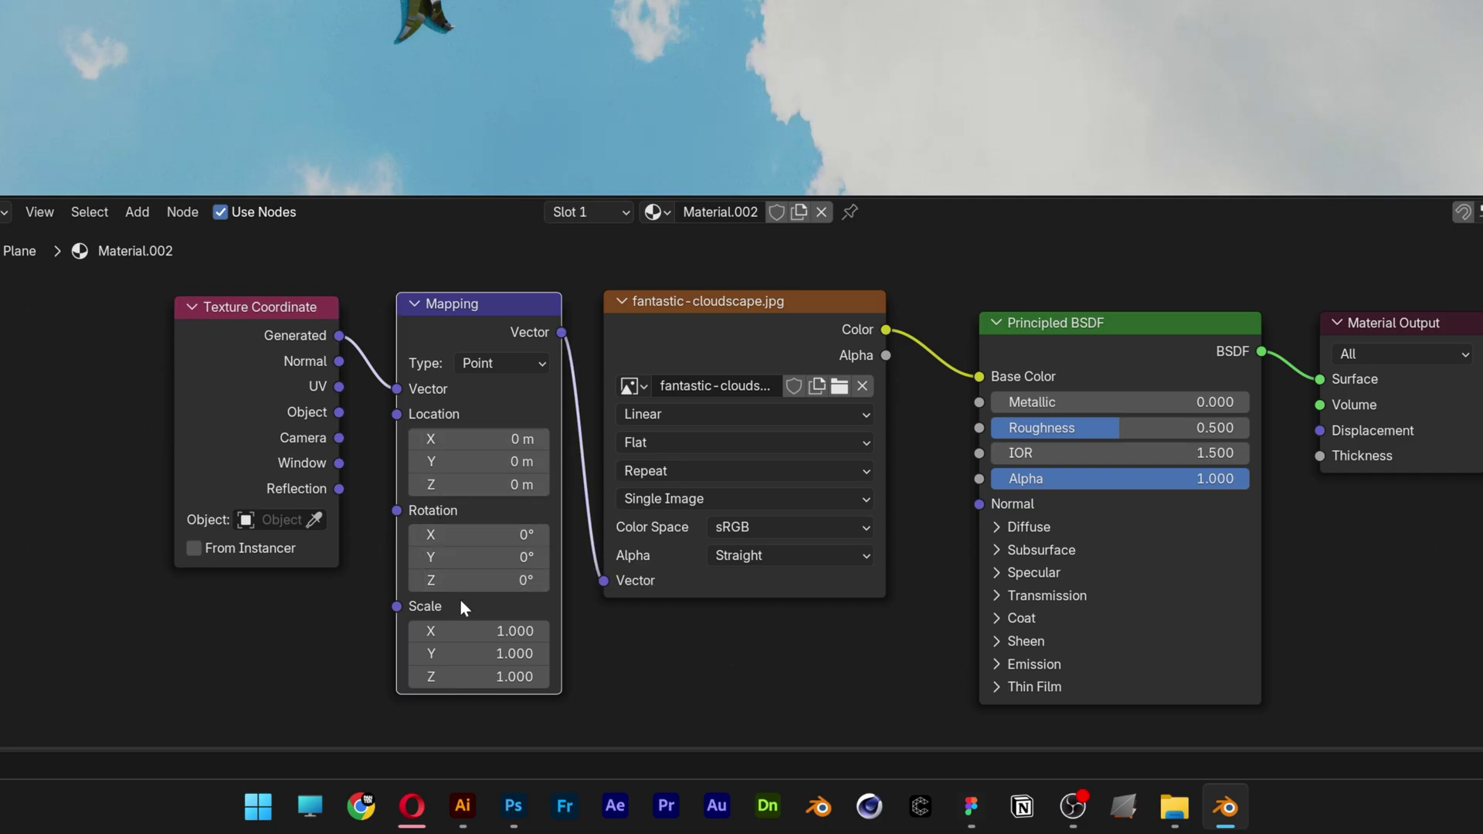
Step: Set the cloudscape mapping's location X to 1 m and scale X to 0.800, and adjust its X rotation
scroll(715, 98, up, 1)
drag(478, 439, 555, 439)
drag(478, 631, 463, 631)
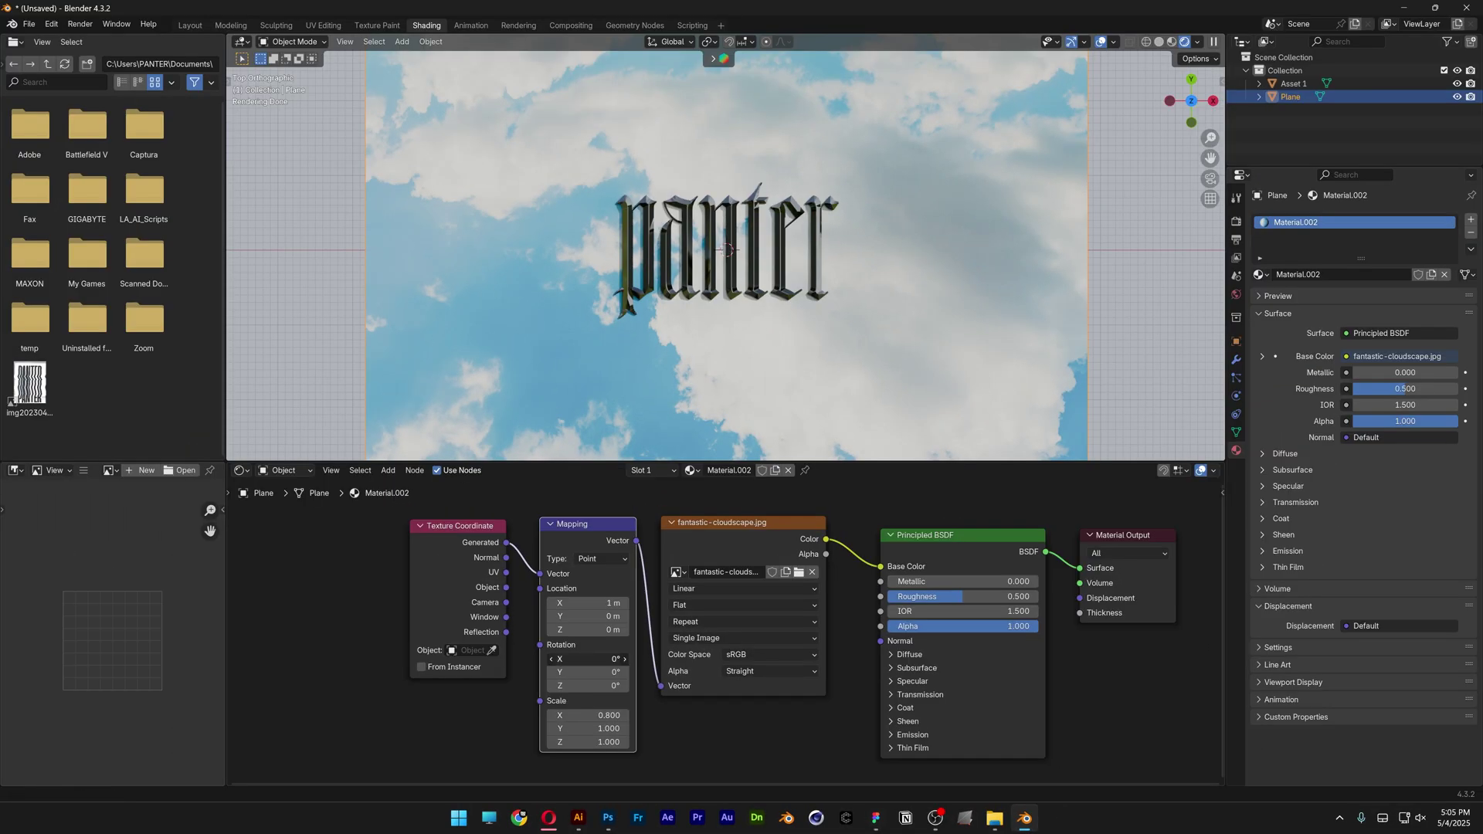
drag(479, 534, 518, 535)
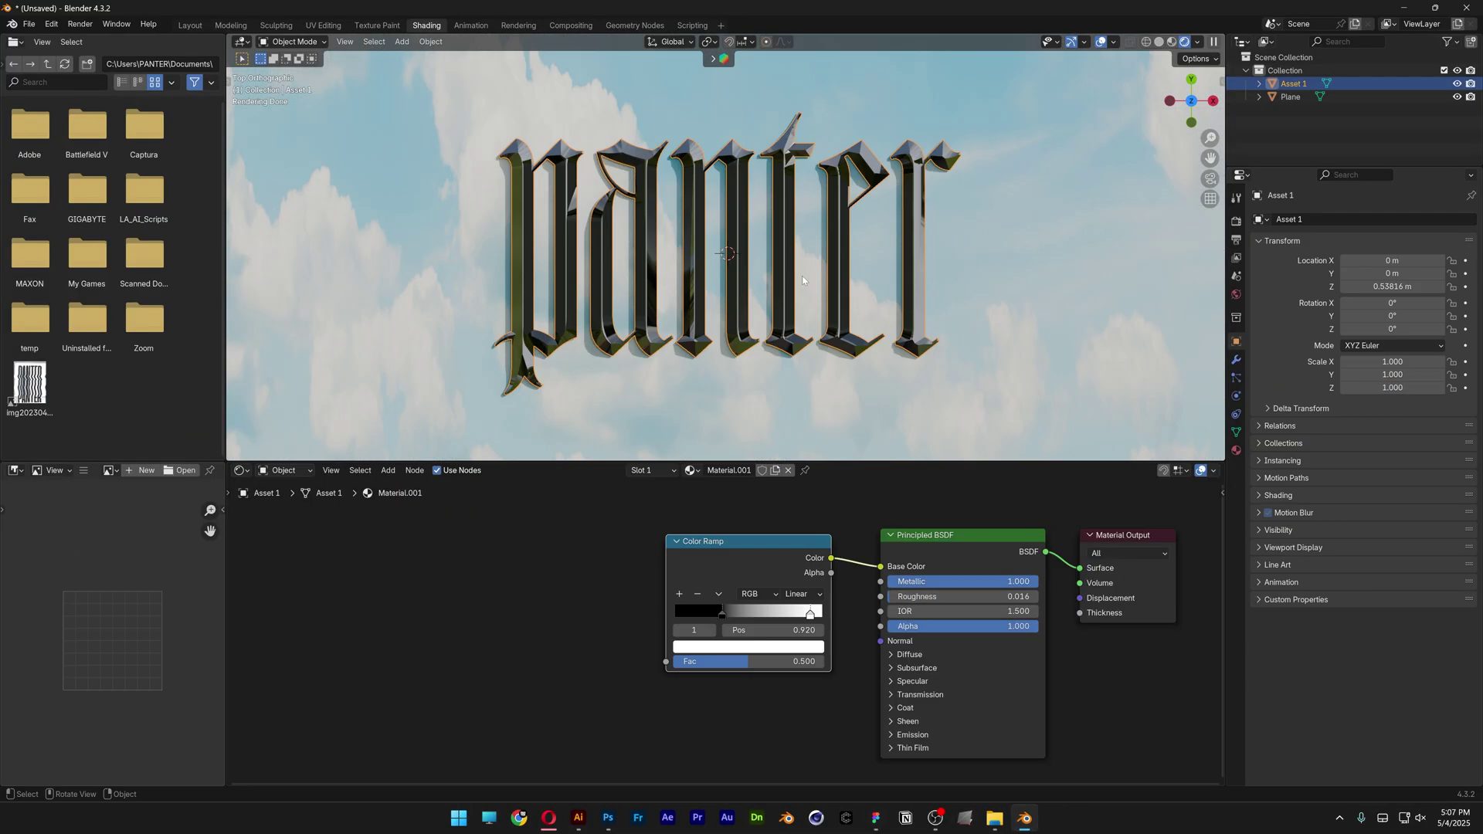
Step: Scale the chrome lettering up slightly over the sky background
key(s)
click(834, 281)
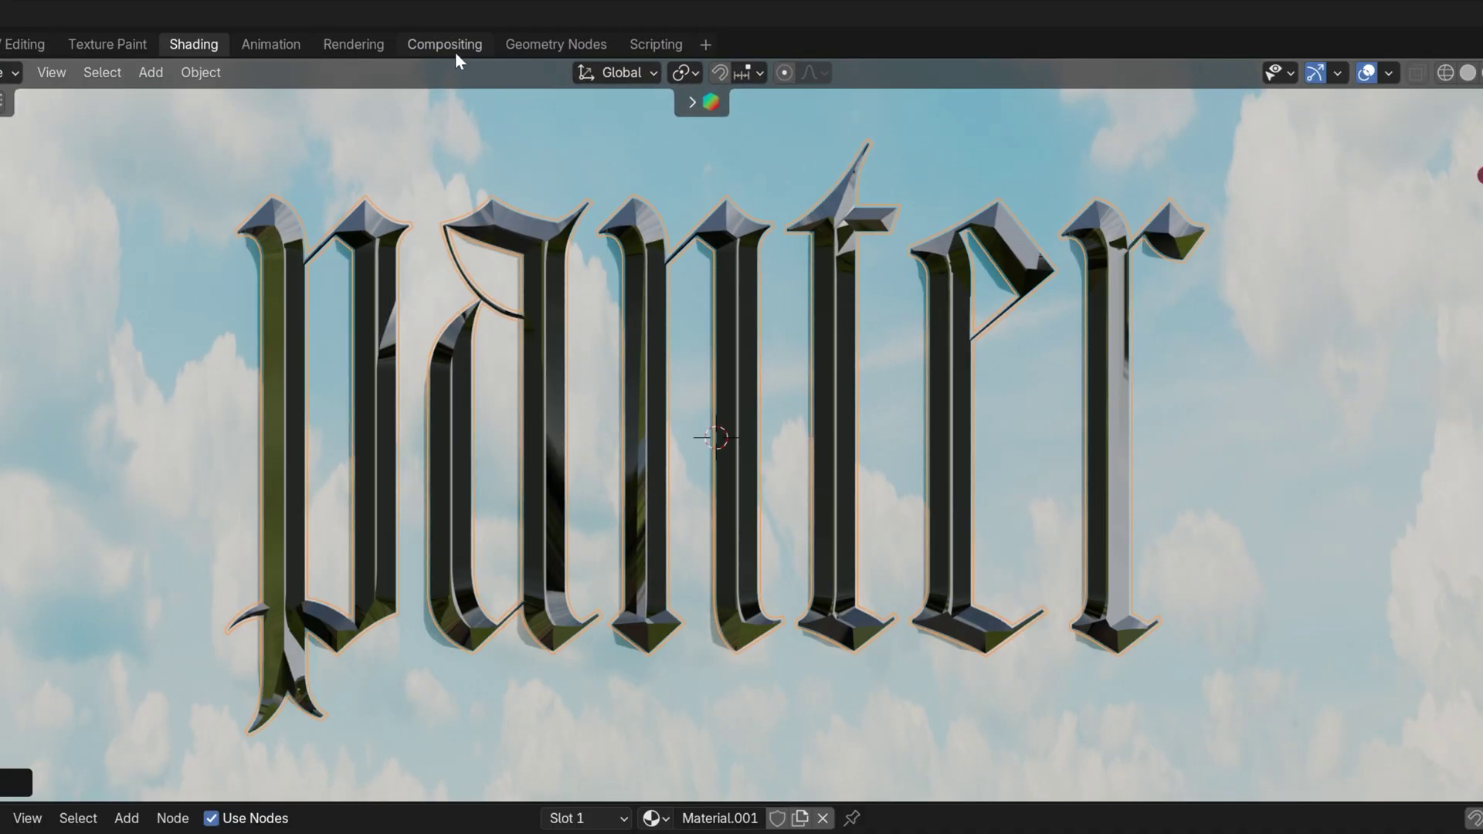
Step: Enable Use Nodes in the Compositing workspace and hide the compositor's sidebar
click(456, 51)
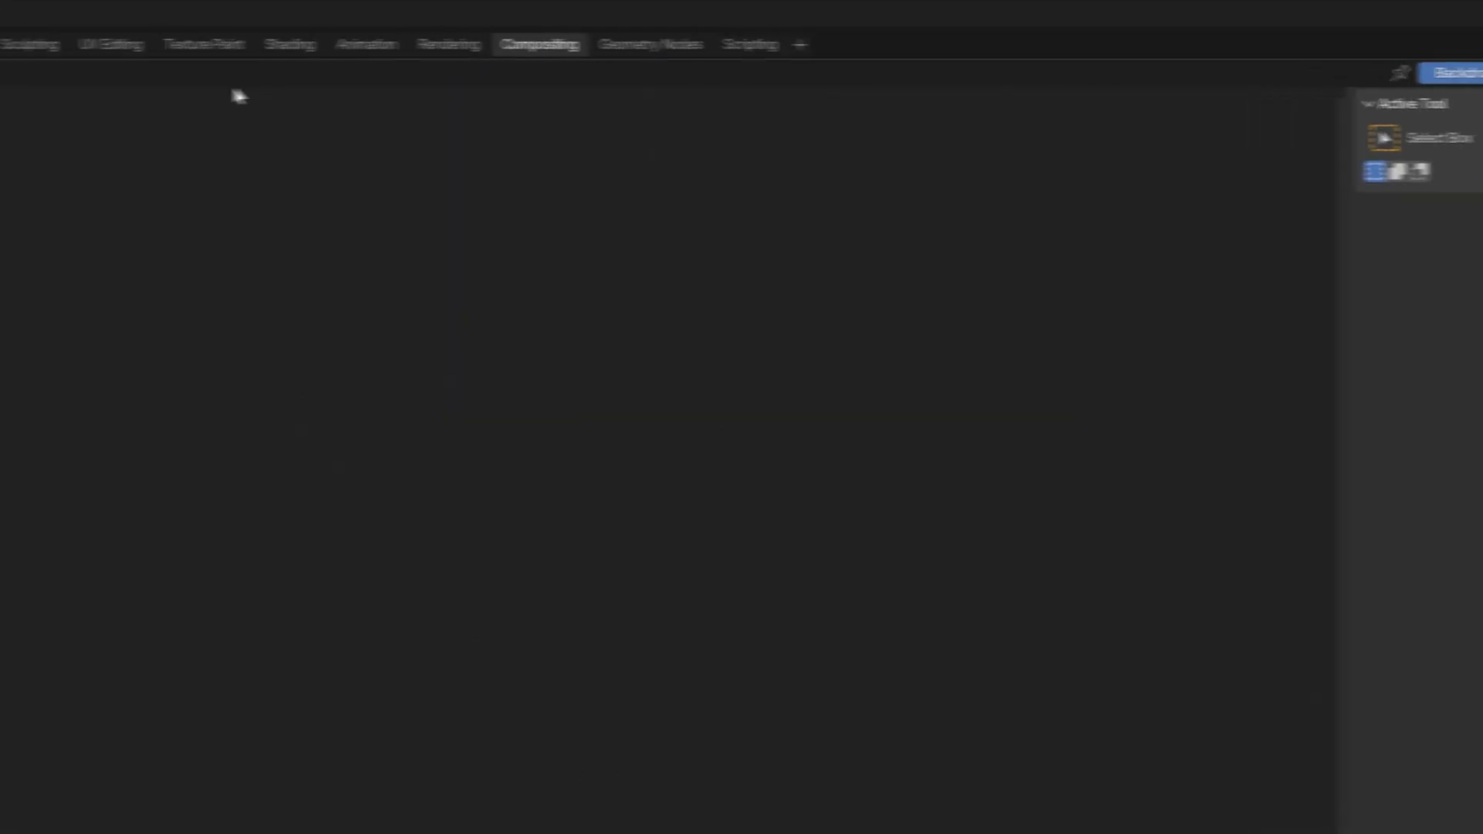
click(251, 72)
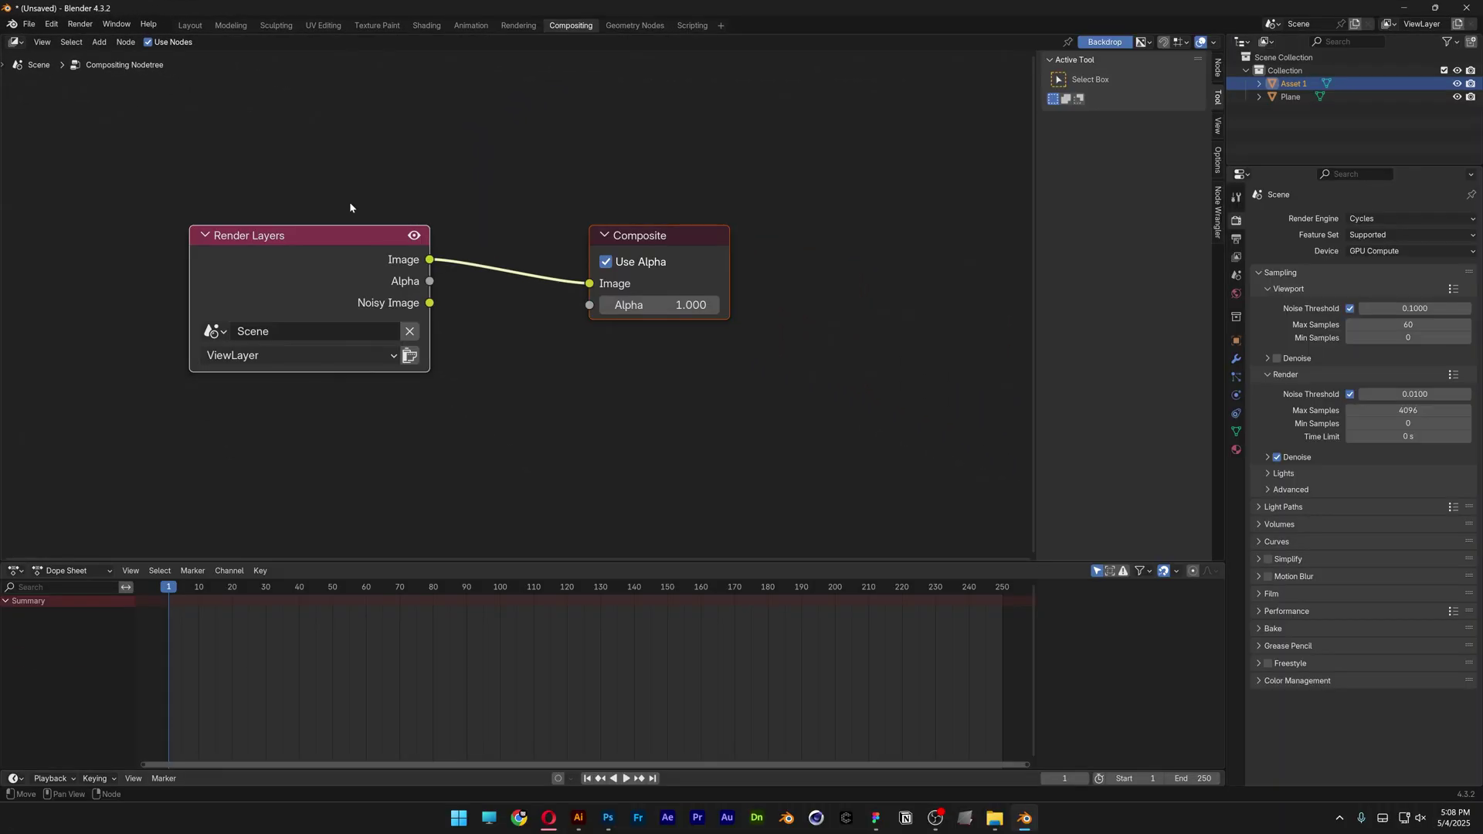
key(n)
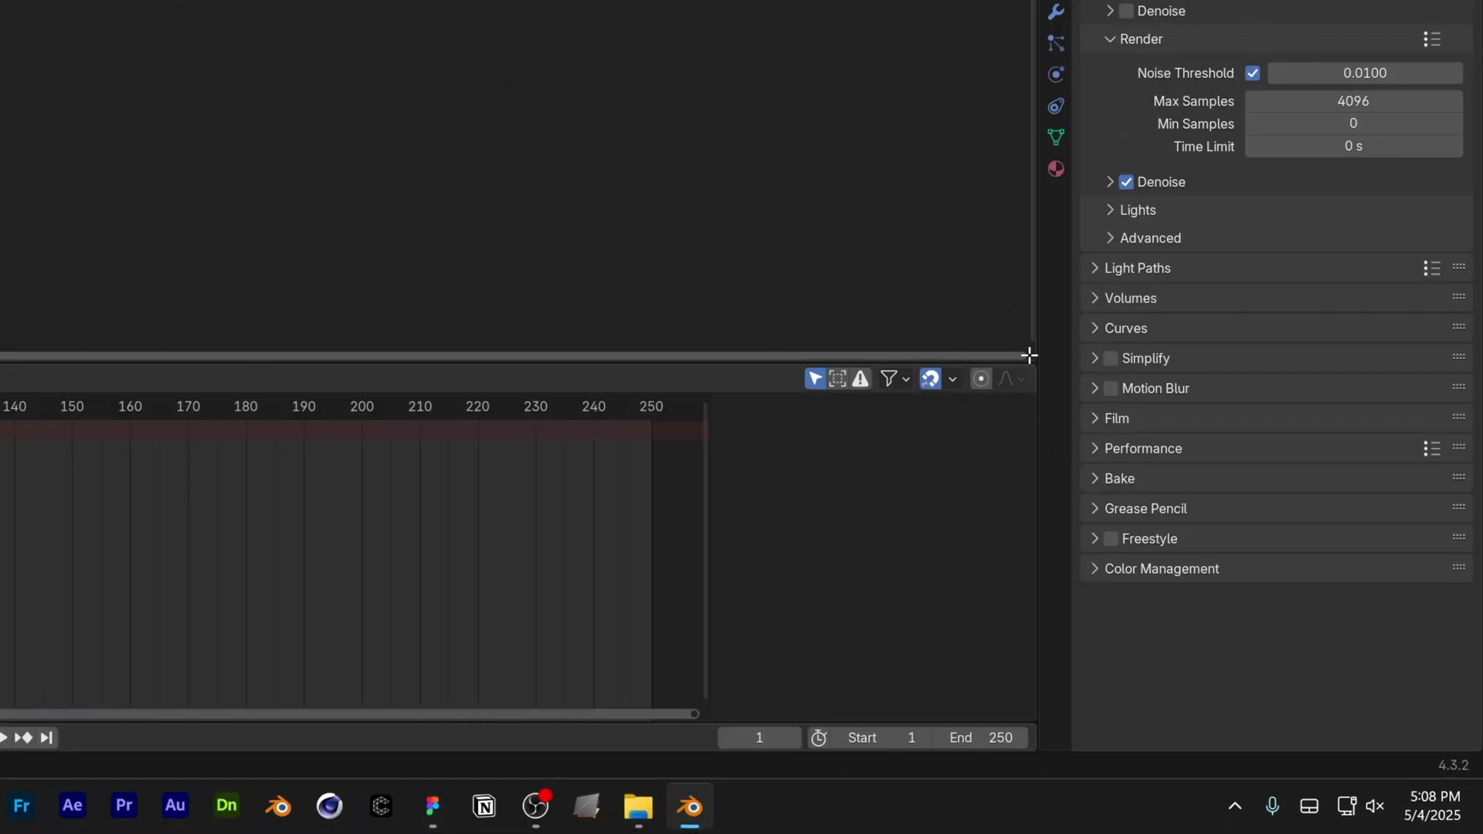
Step: Split the compositor area and turn the new area into a 3D Viewport framing the whole lettering
drag(1029, 355, 90, 283)
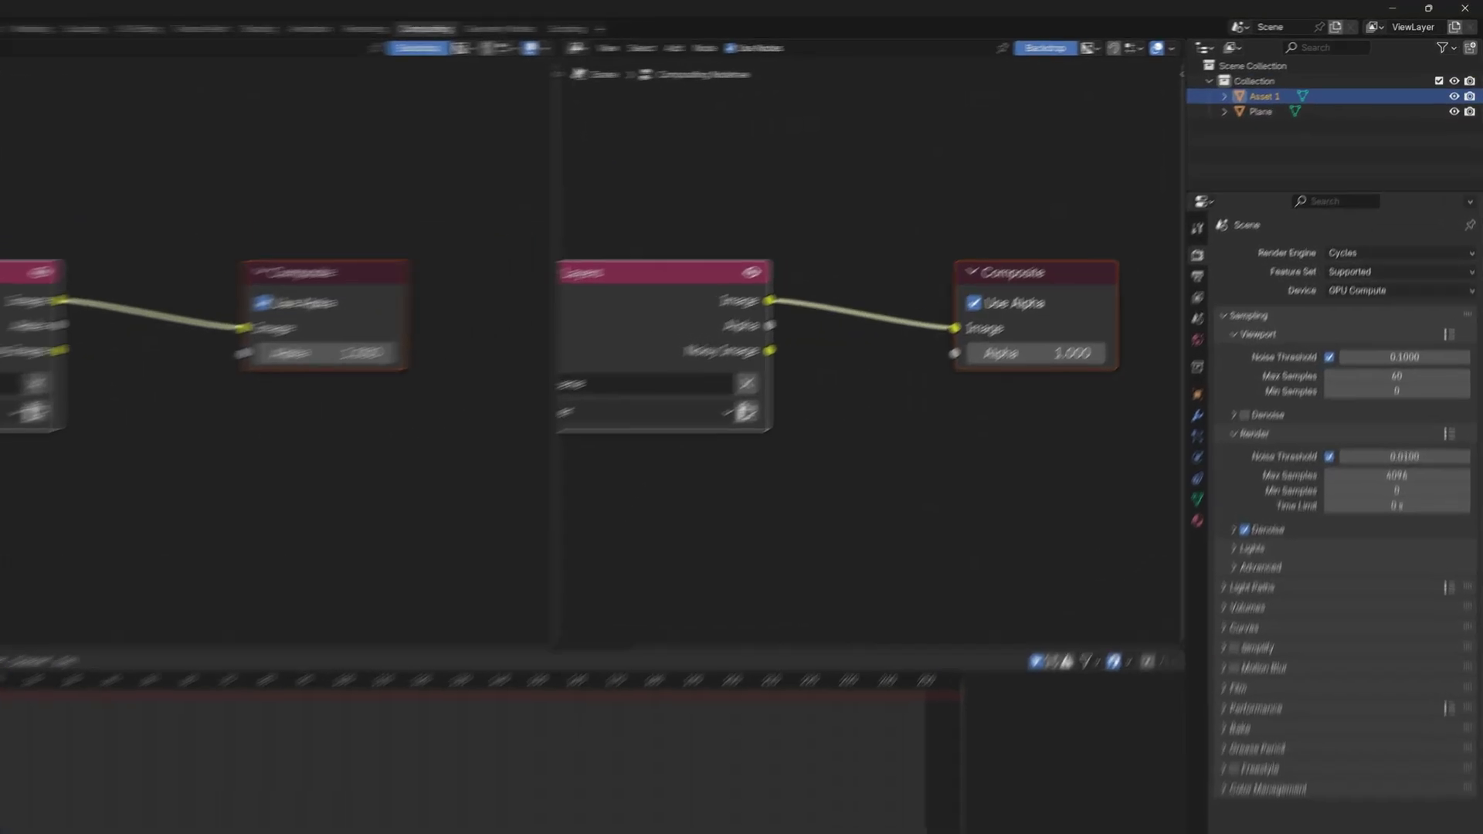
click(570, 47)
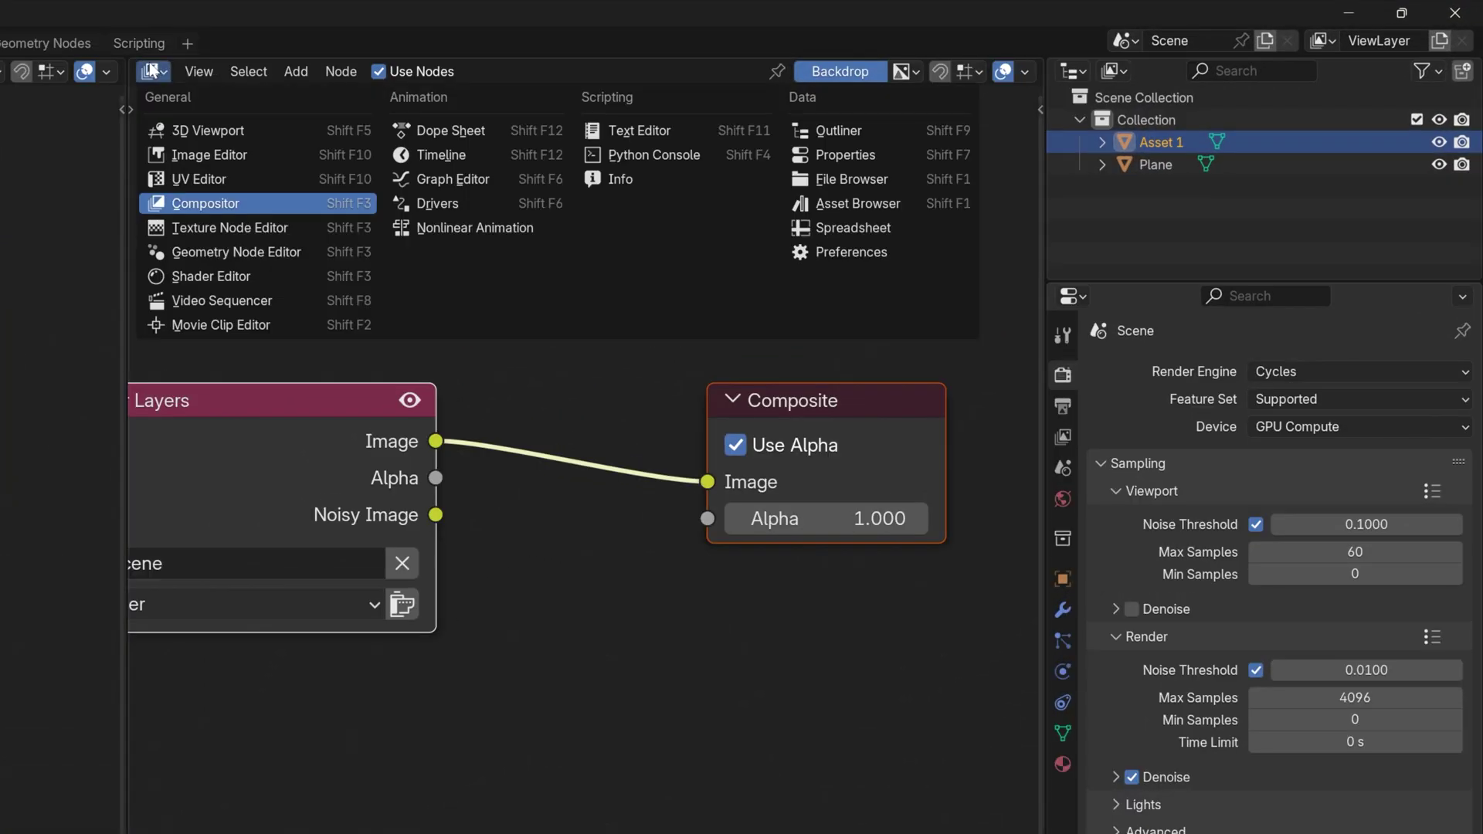
click(608, 87)
click(569, 47)
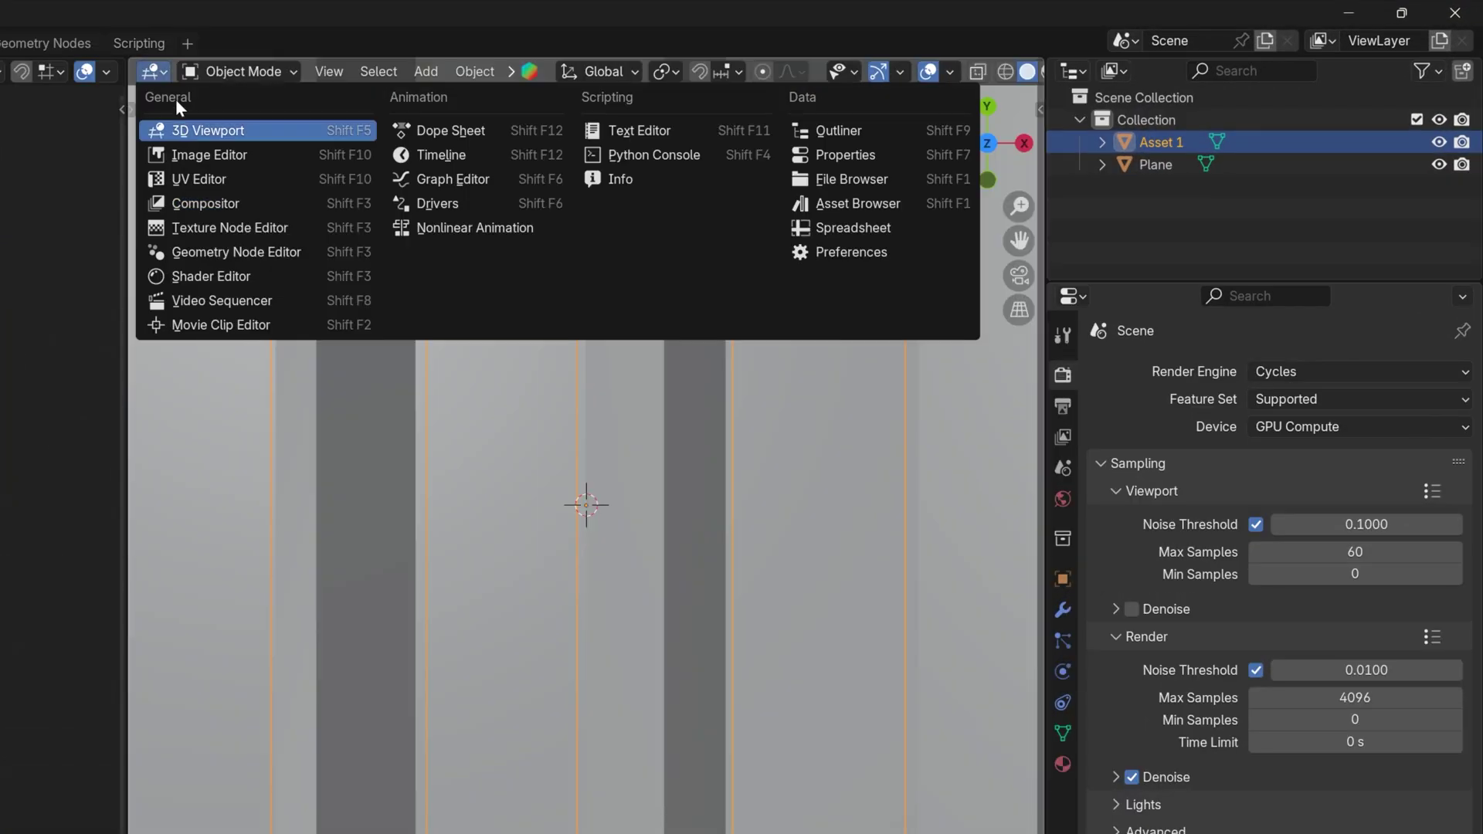
click(235, 134)
scroll(508, 331, down, 9)
scroll(989, 73, down, 2)
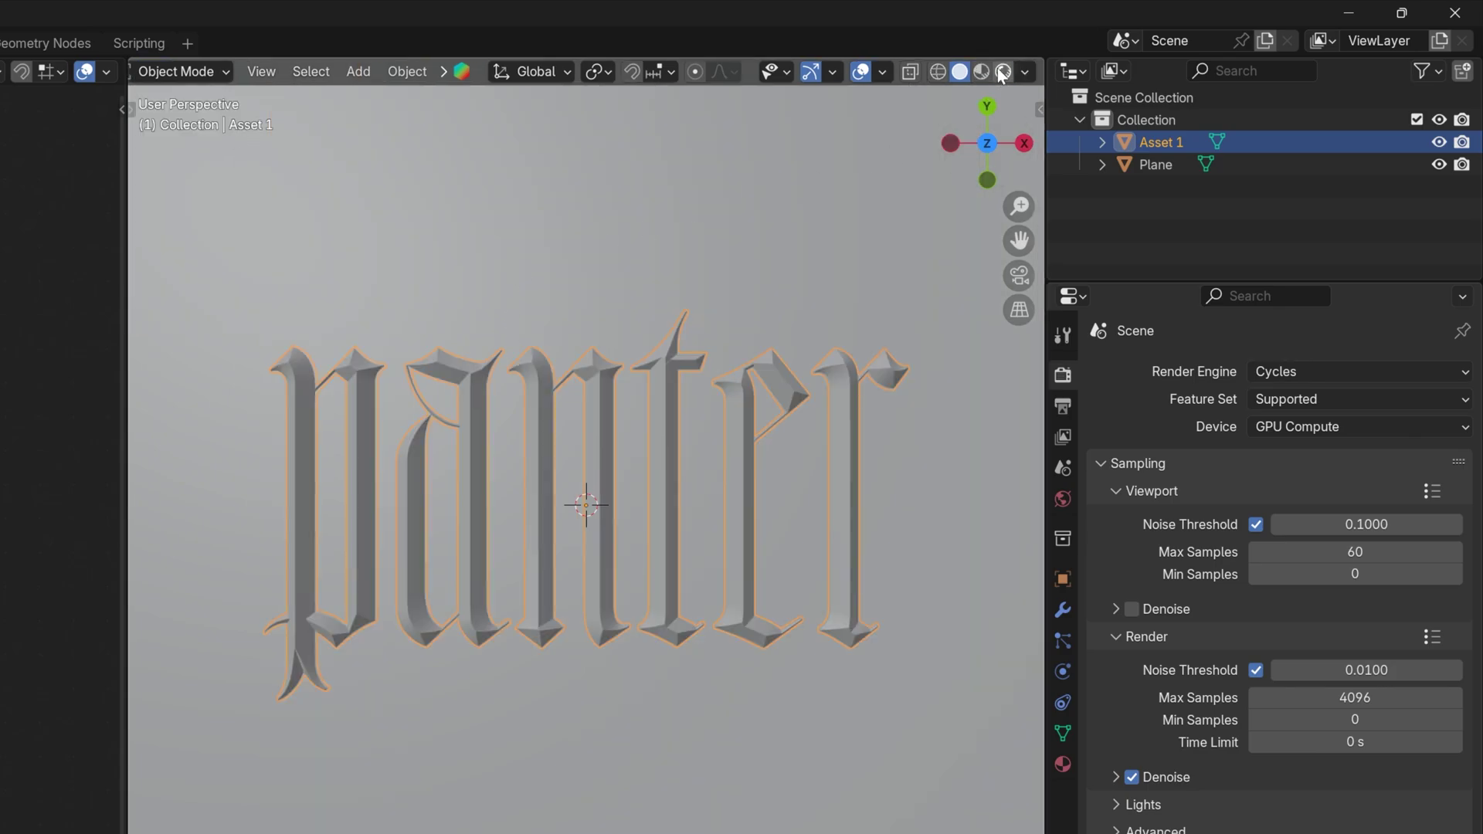
Step: Show the 3D Viewport in Rendered shading with the viewport compositor set to Always
click(1002, 72)
click(1025, 72)
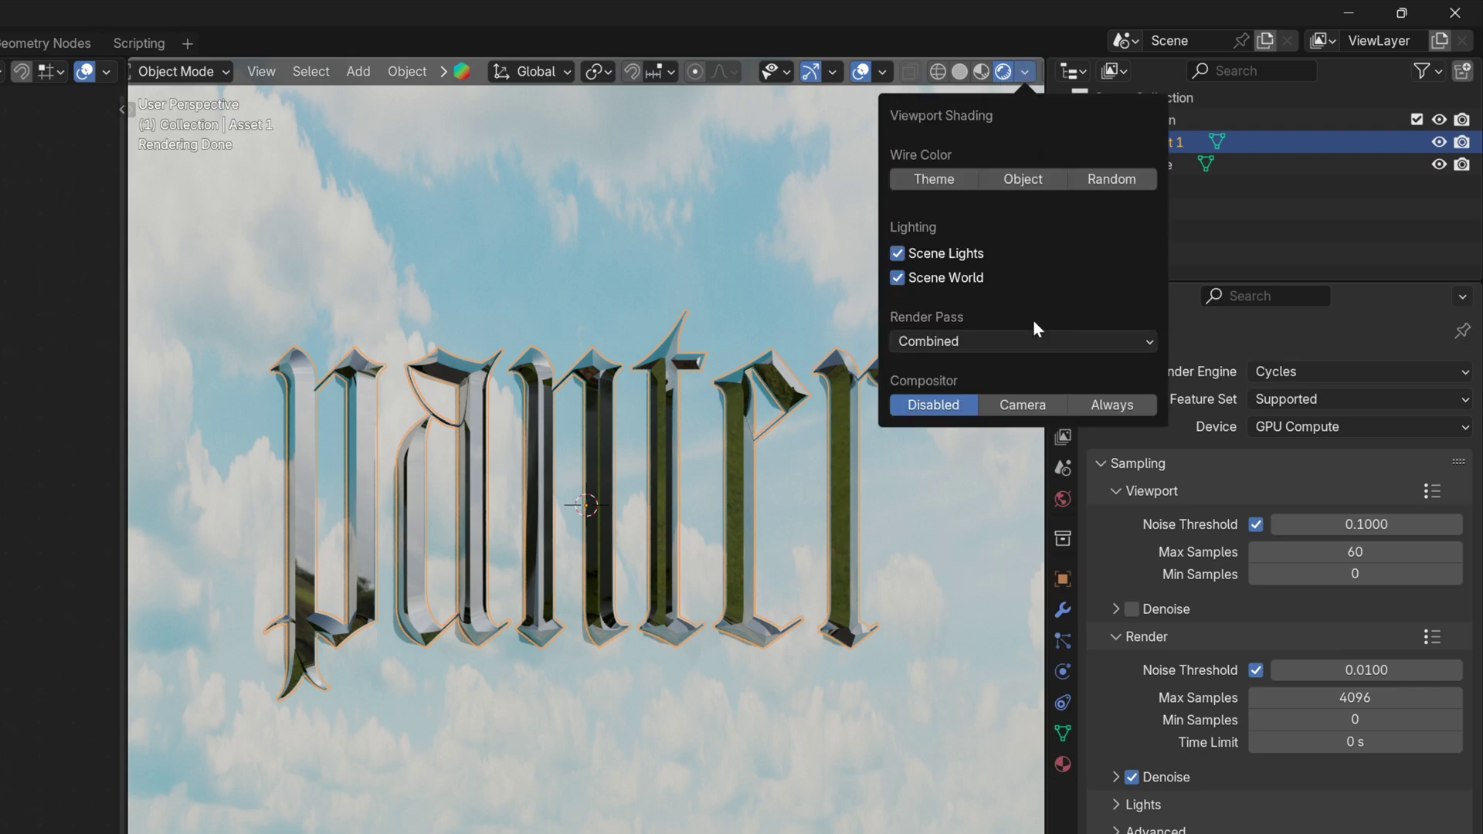
click(1121, 406)
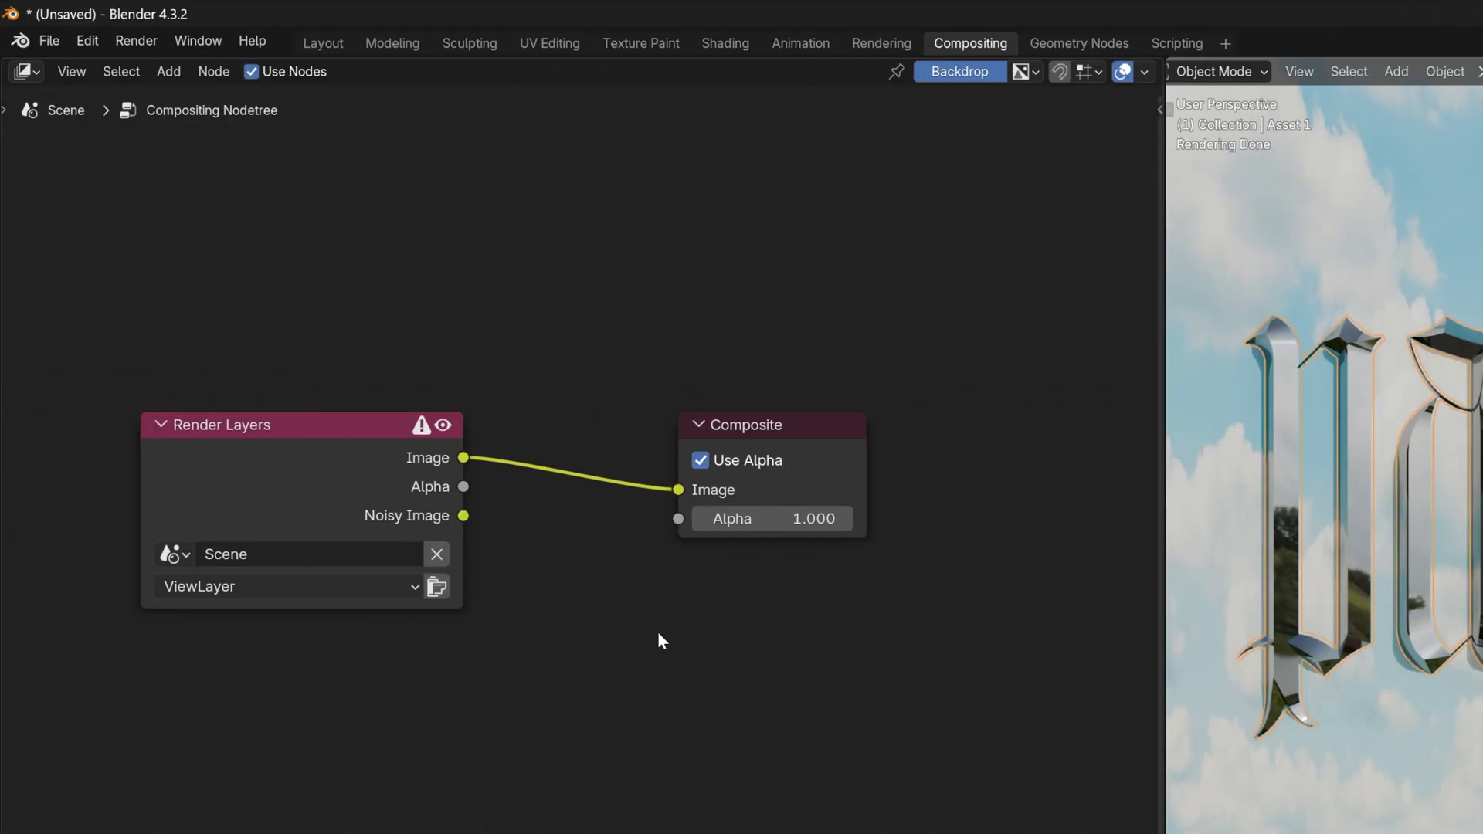
Step: Add a Glare node on the link between Render Layers and Composite
scroll(656, 632, down, 2)
key(shift+a)
click(678, 646)
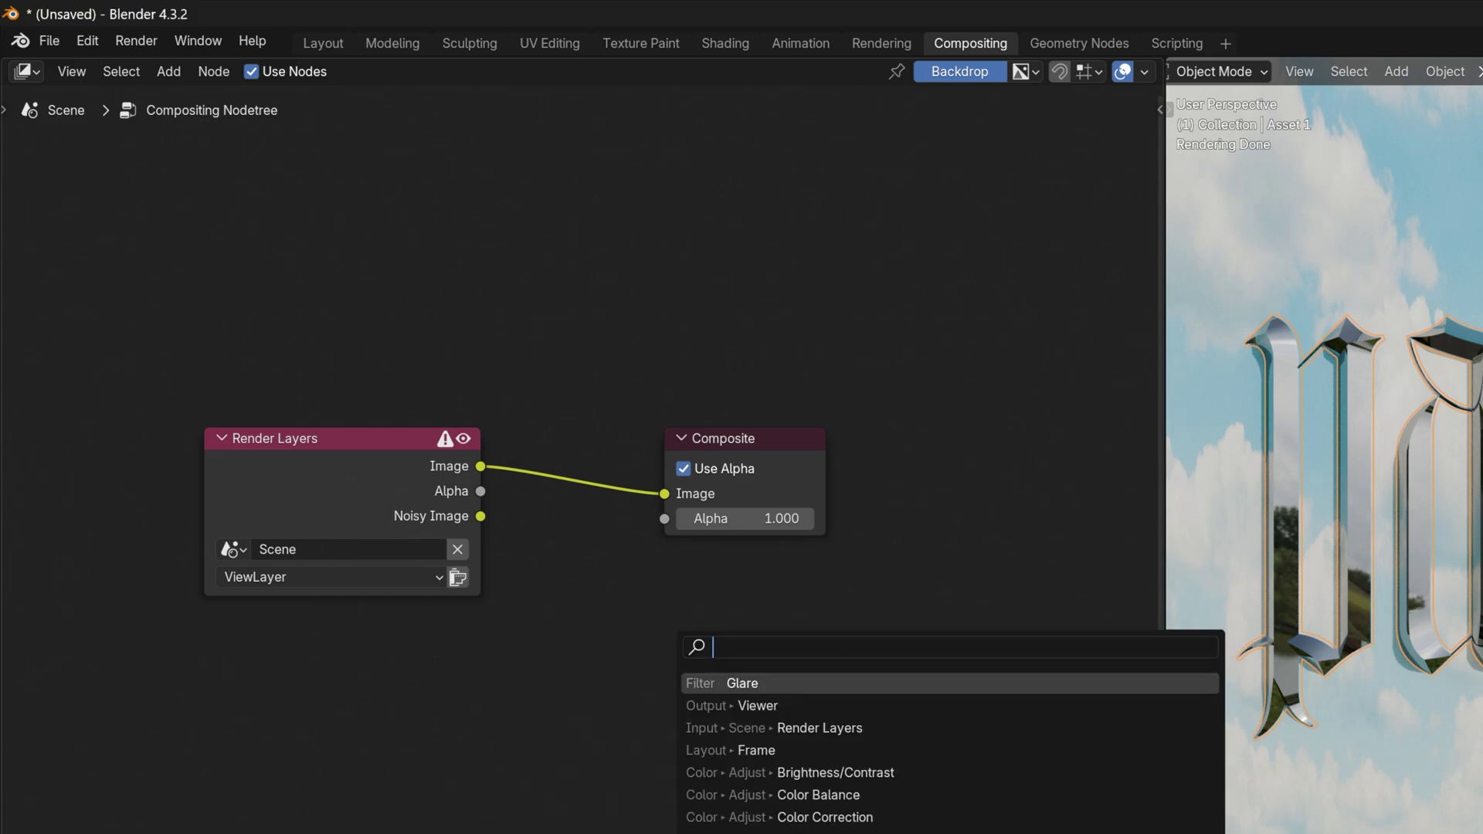
text(glare)
key(Return)
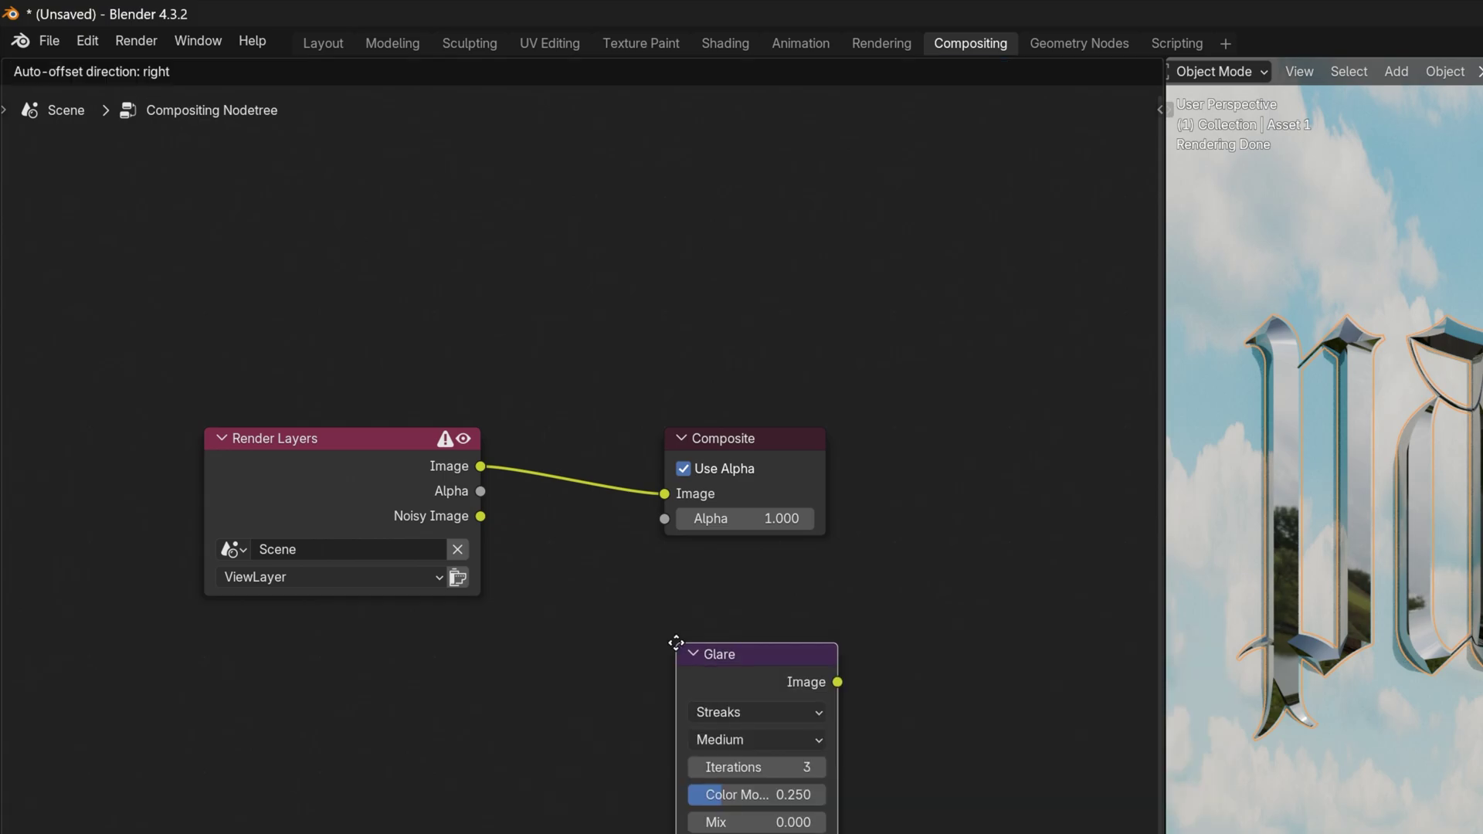
click(517, 420)
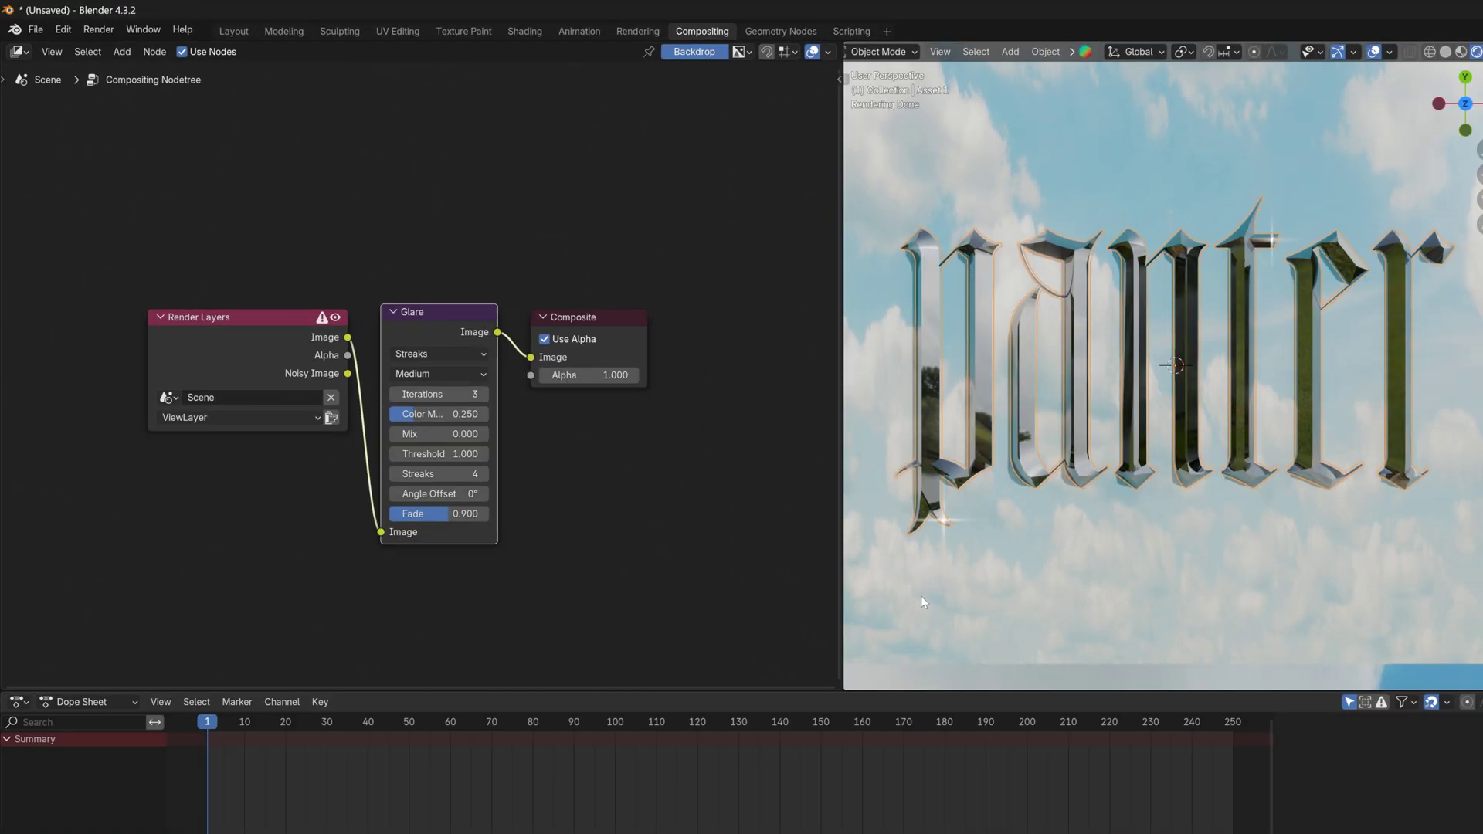
Step: Set the Glare node's quality to Low, angle offset to 46° and mix to 0.400
scroll(1101, 677, up, 8)
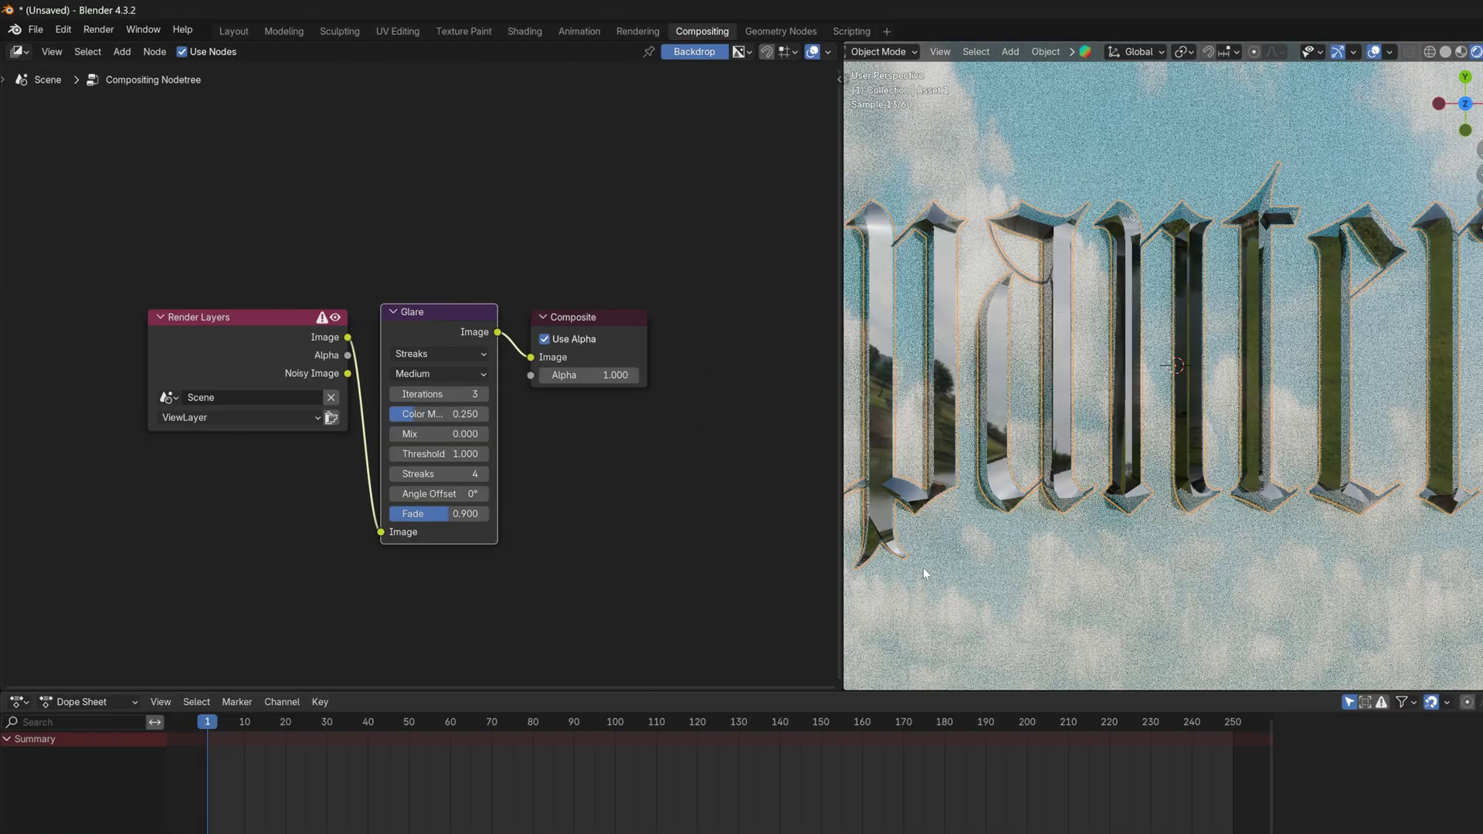
scroll(961, 549, down, 4)
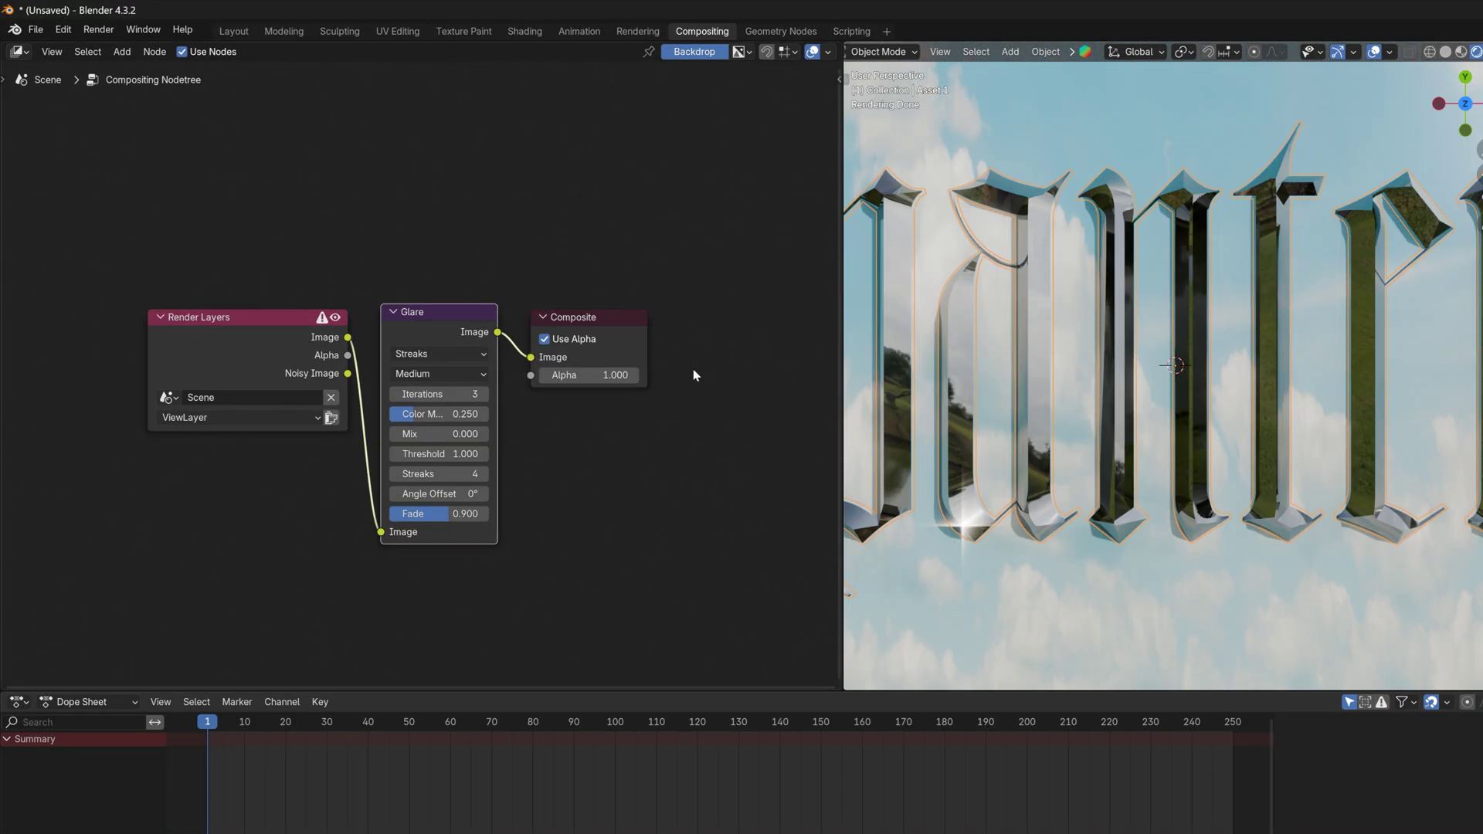
click(459, 376)
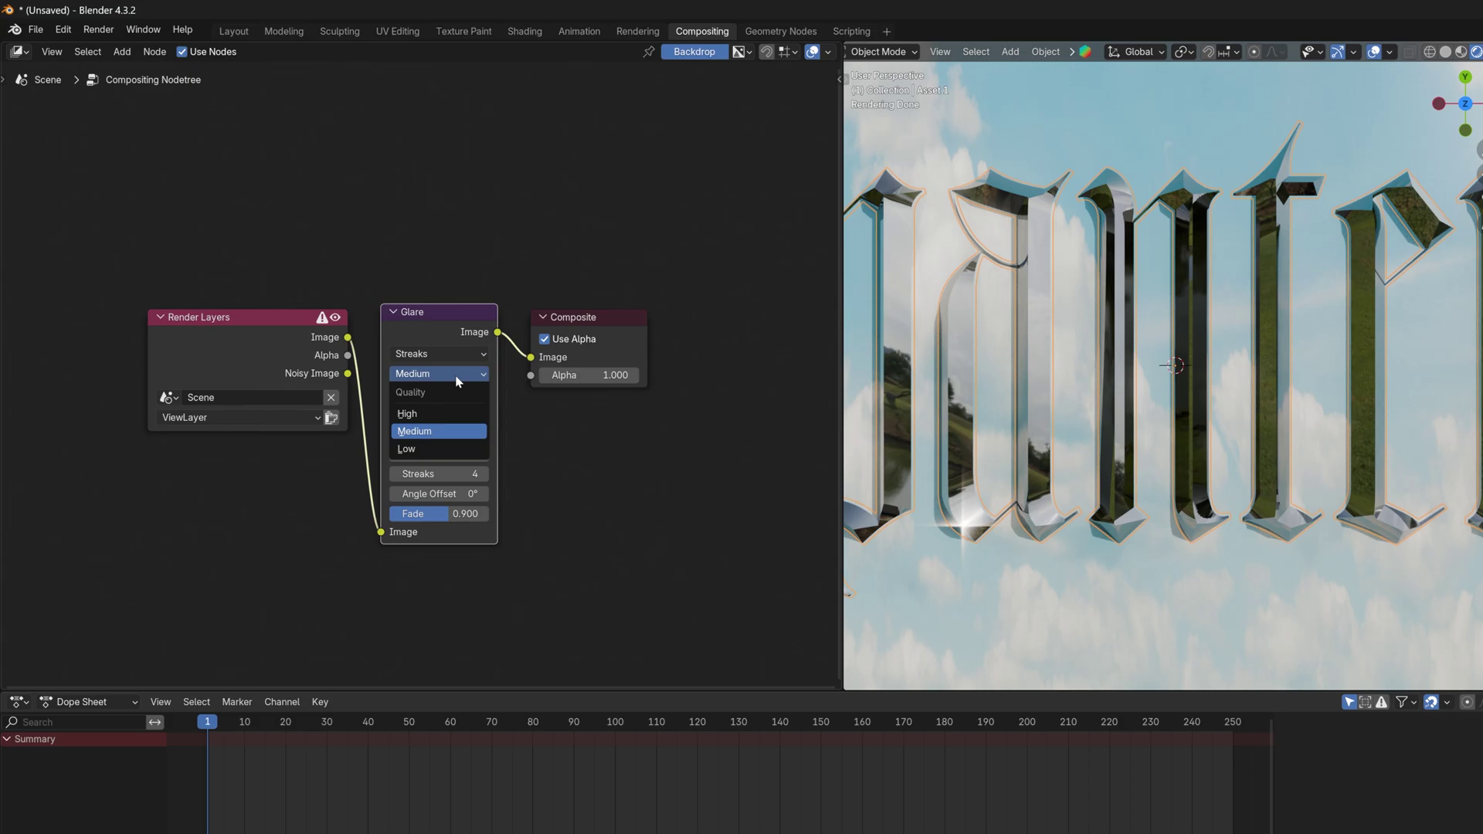
click(429, 451)
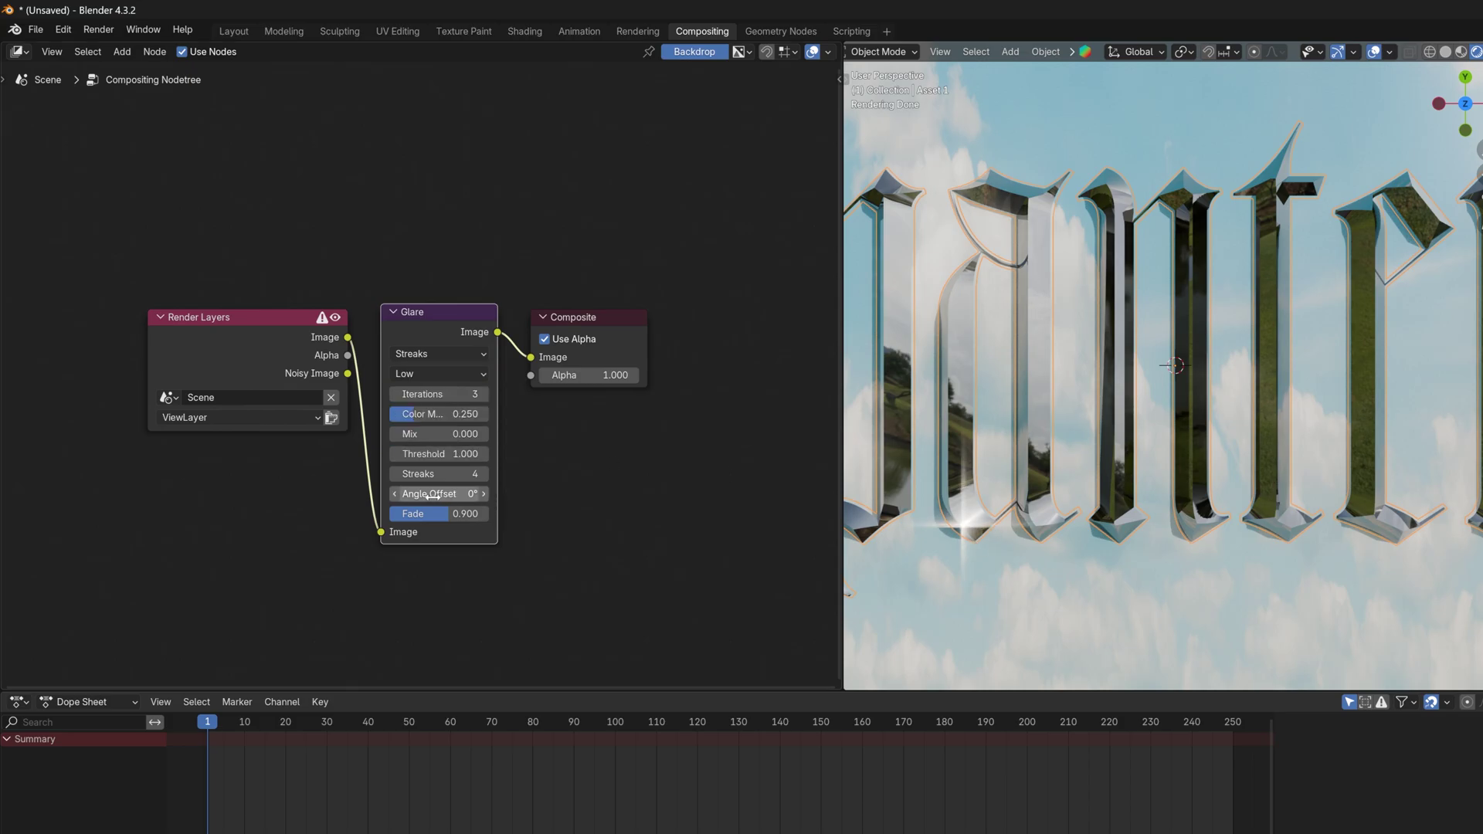
drag(435, 496, 478, 495)
drag(430, 434, 460, 435)
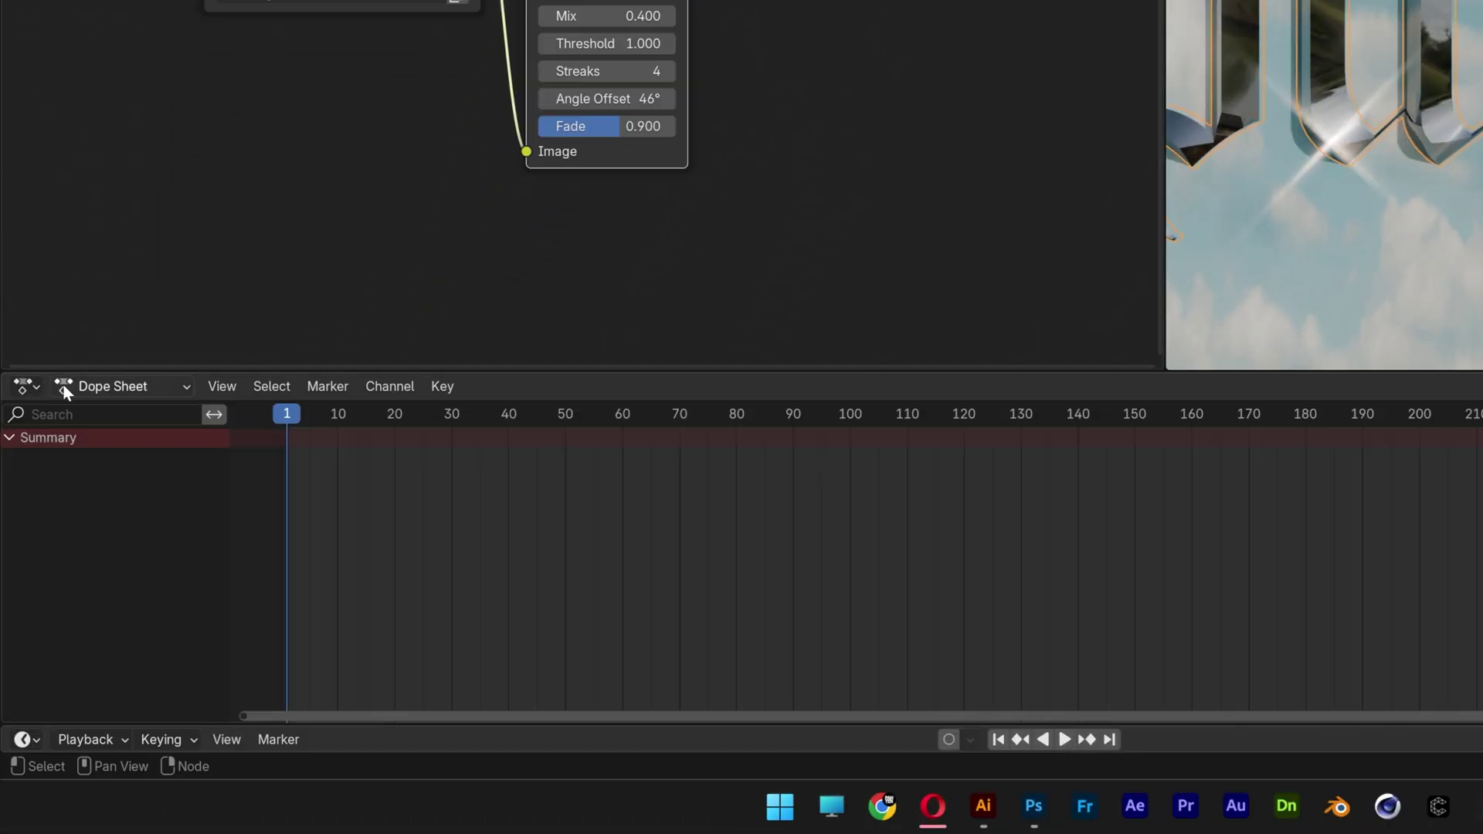
Step: Turn the Dope Sheet into a World Shader Editor and set the HDRI mapping rotation to X 122°, Y 20.5°, Z 11.8°
click(28, 386)
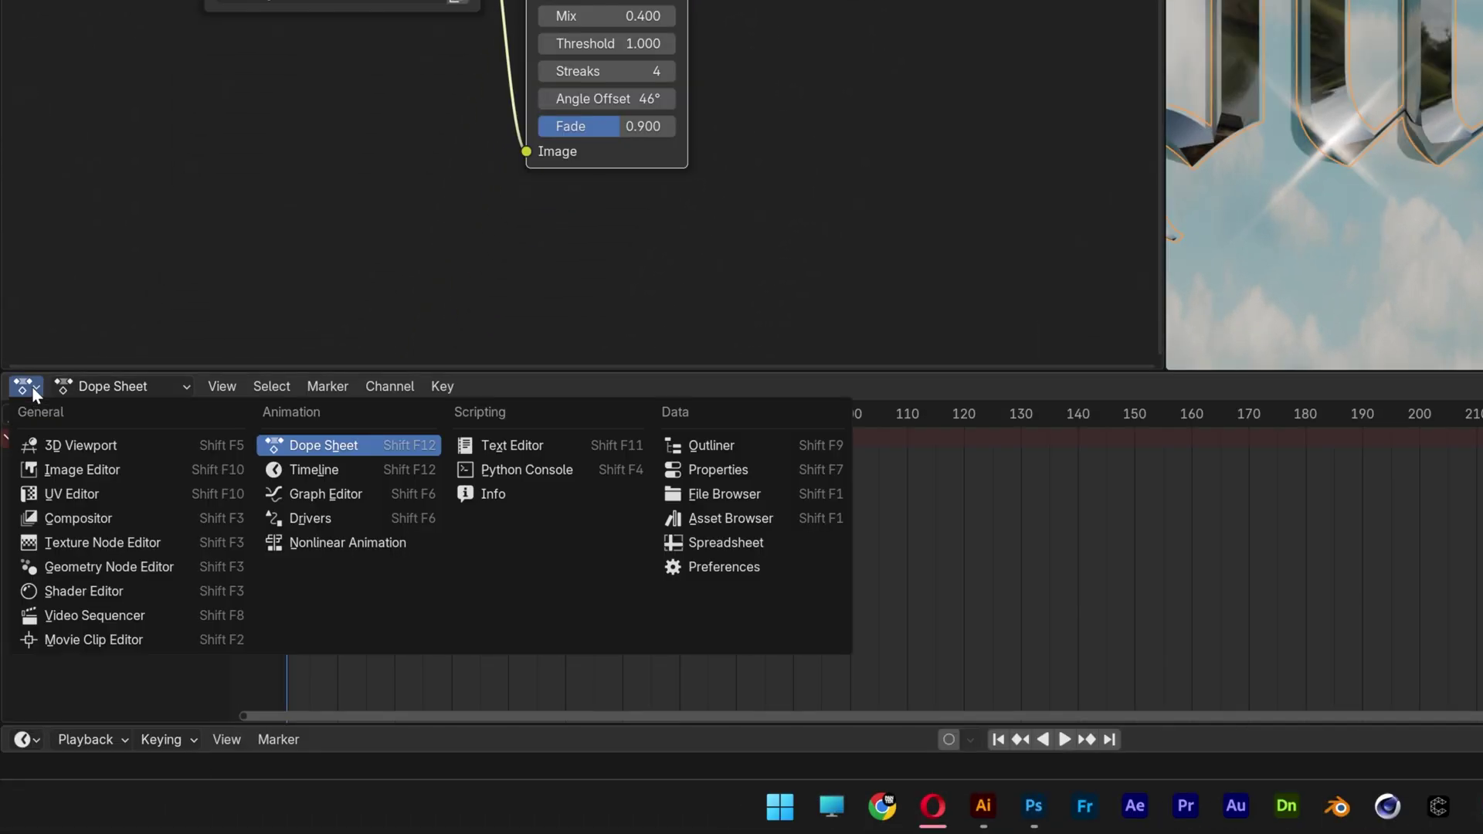
click(85, 591)
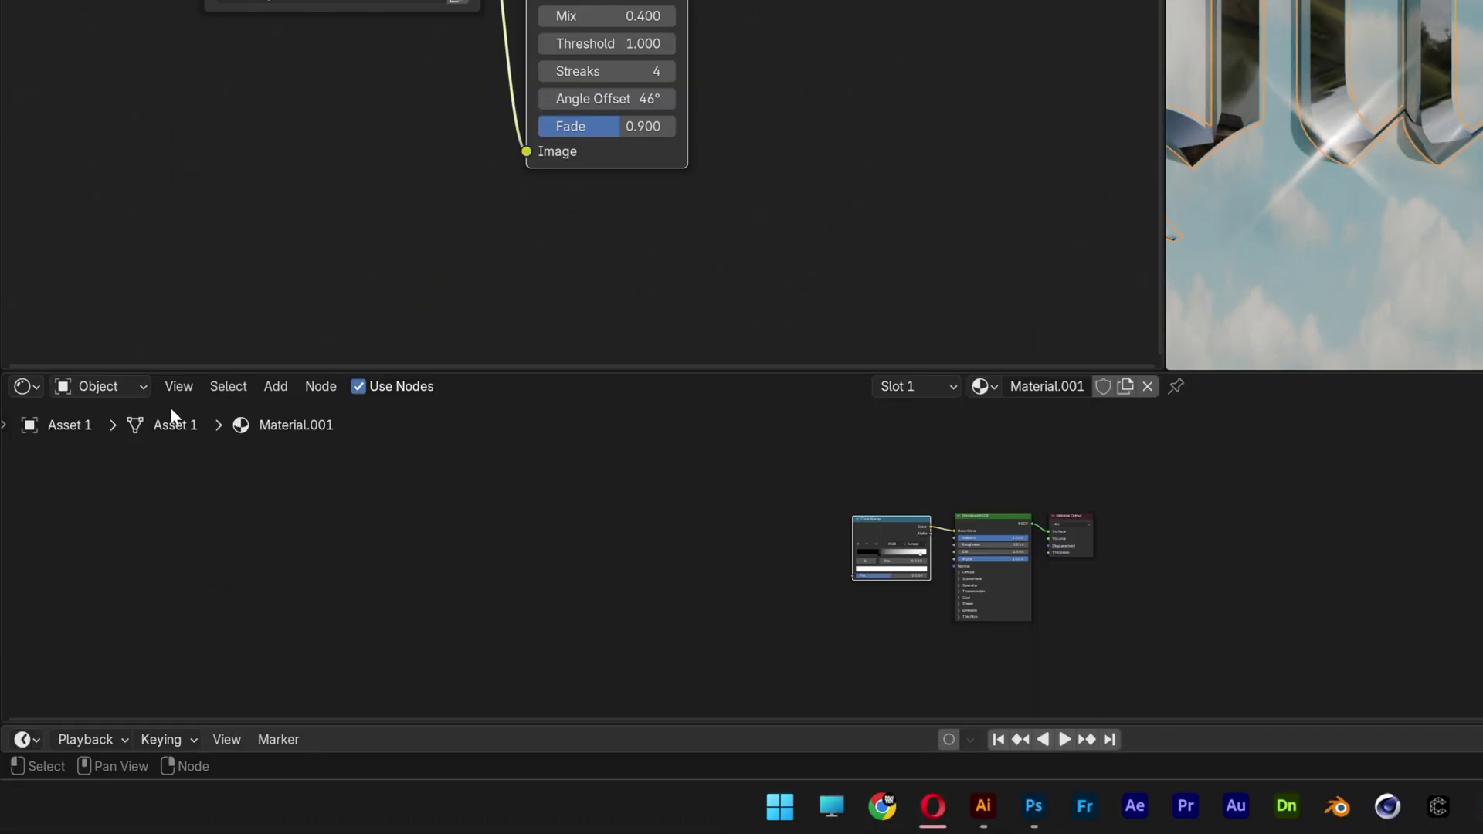
click(110, 386)
click(121, 468)
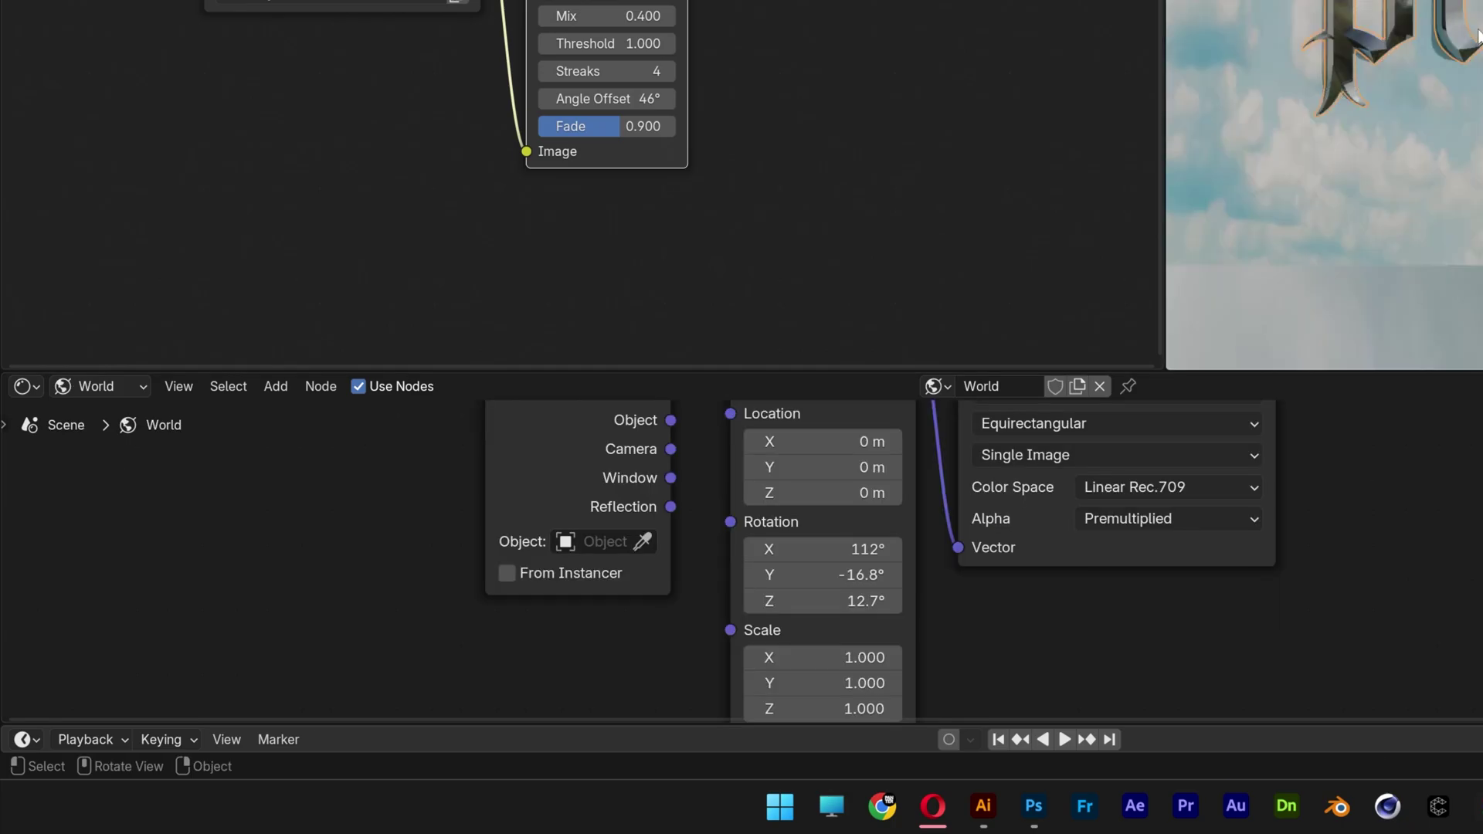
drag(849, 575, 896, 575)
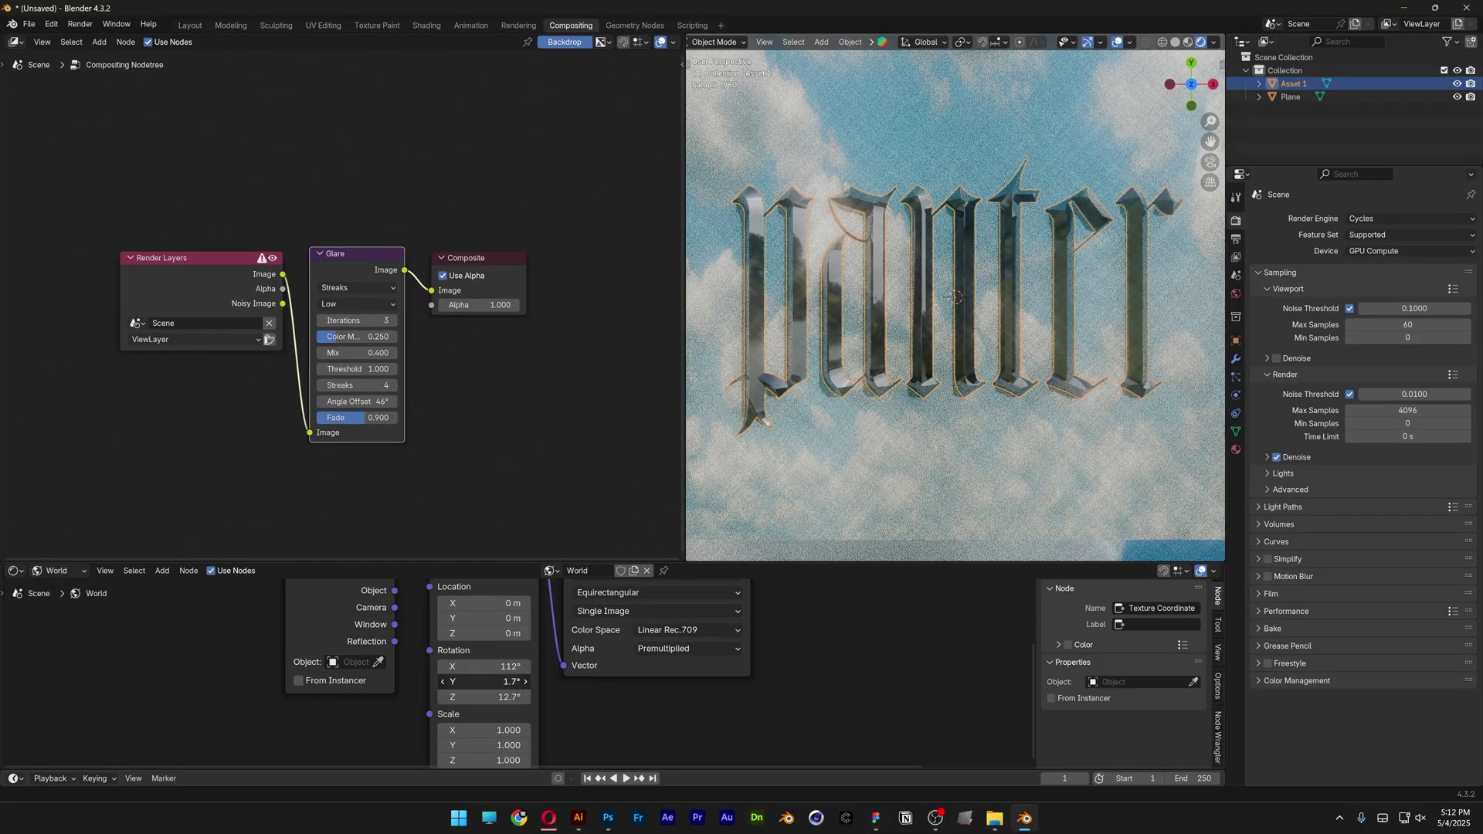
drag(484, 681, 503, 666)
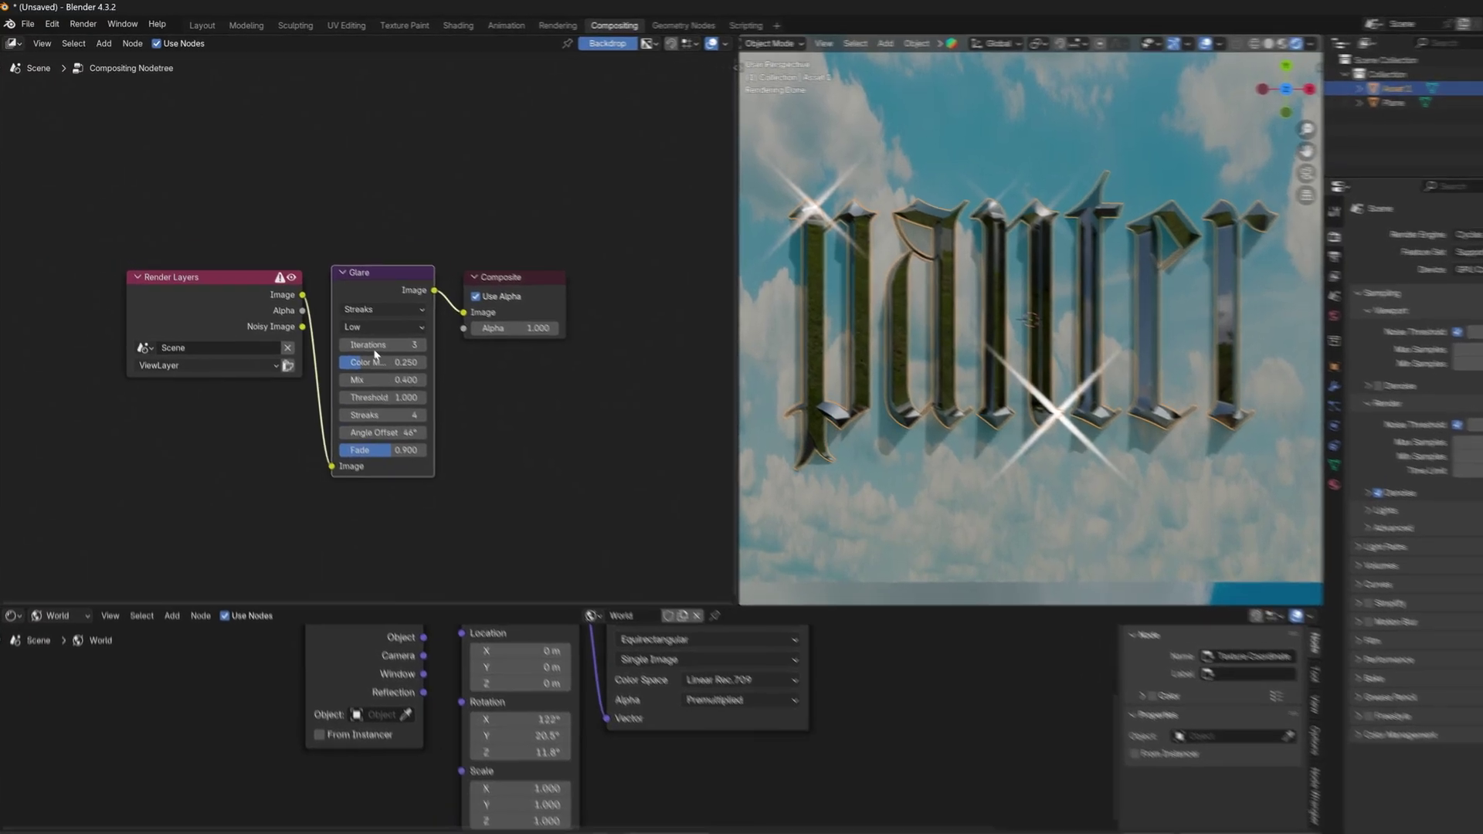
Step: Set the Streaks Glare node's quality to Medium and insert a second Glare node between it and Composite
click(358, 303)
click(345, 350)
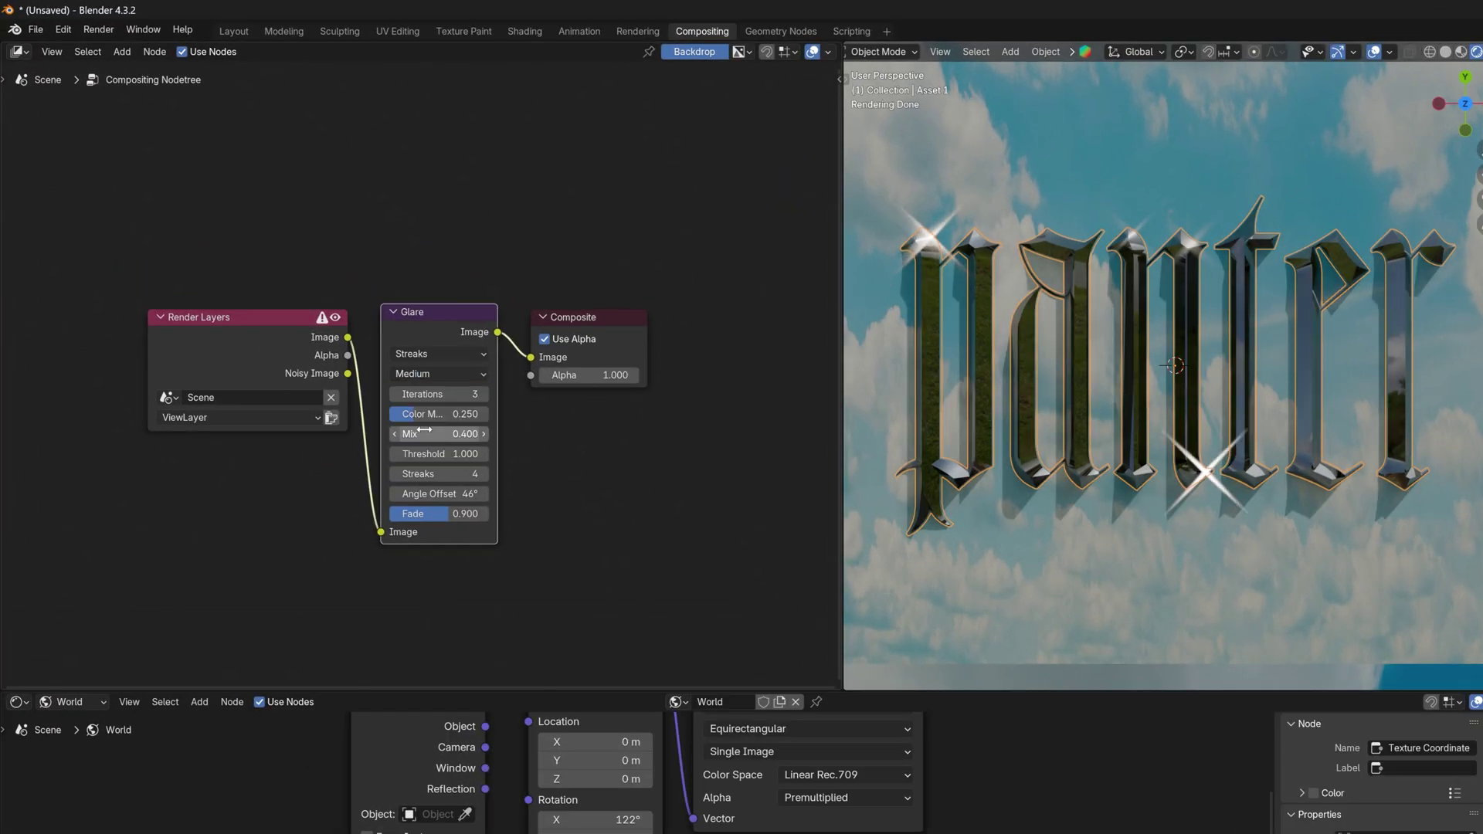
click(592, 502)
key(shift+a)
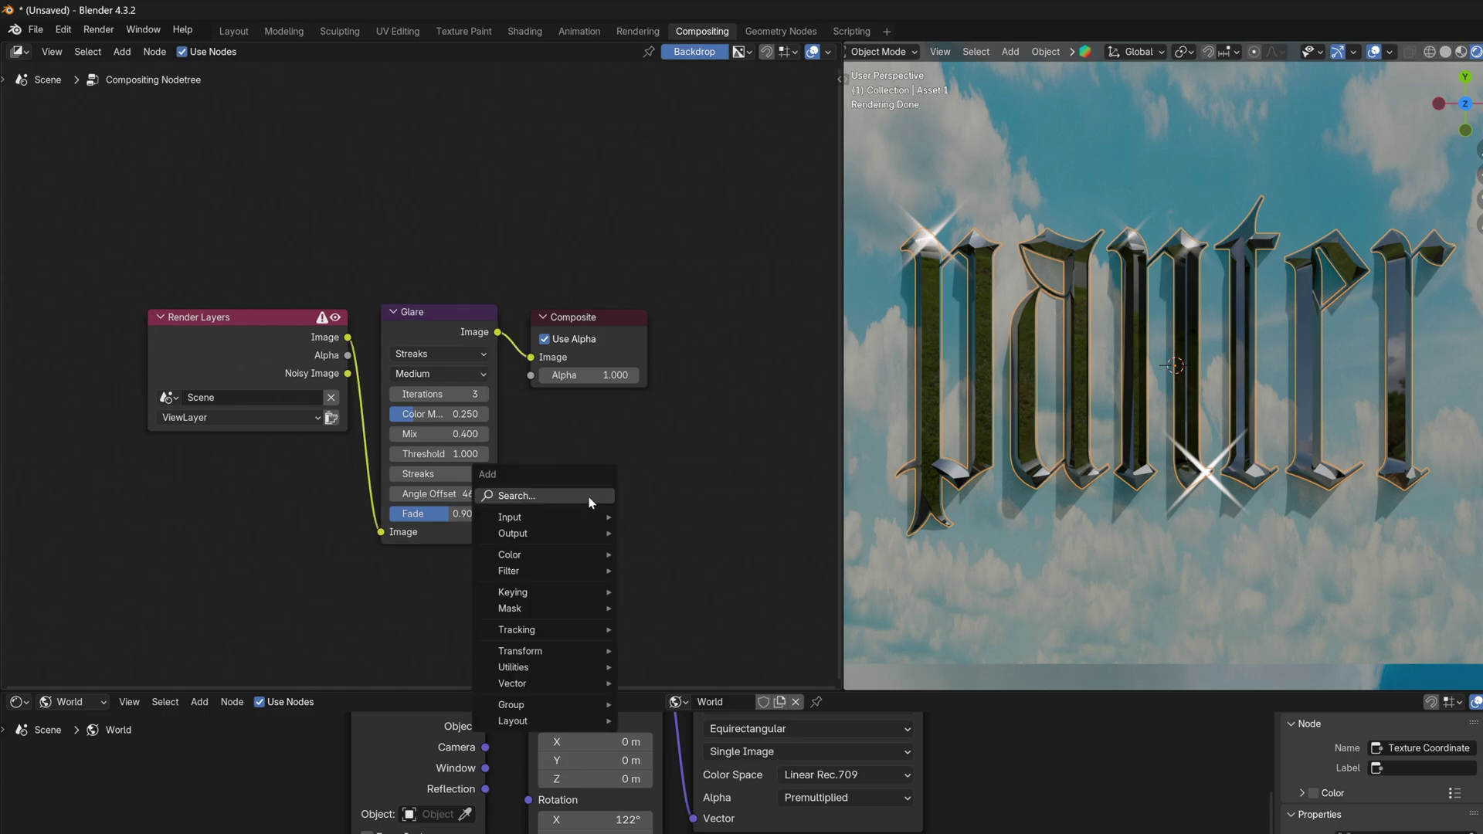
click(592, 503)
text(glare)
key(Return)
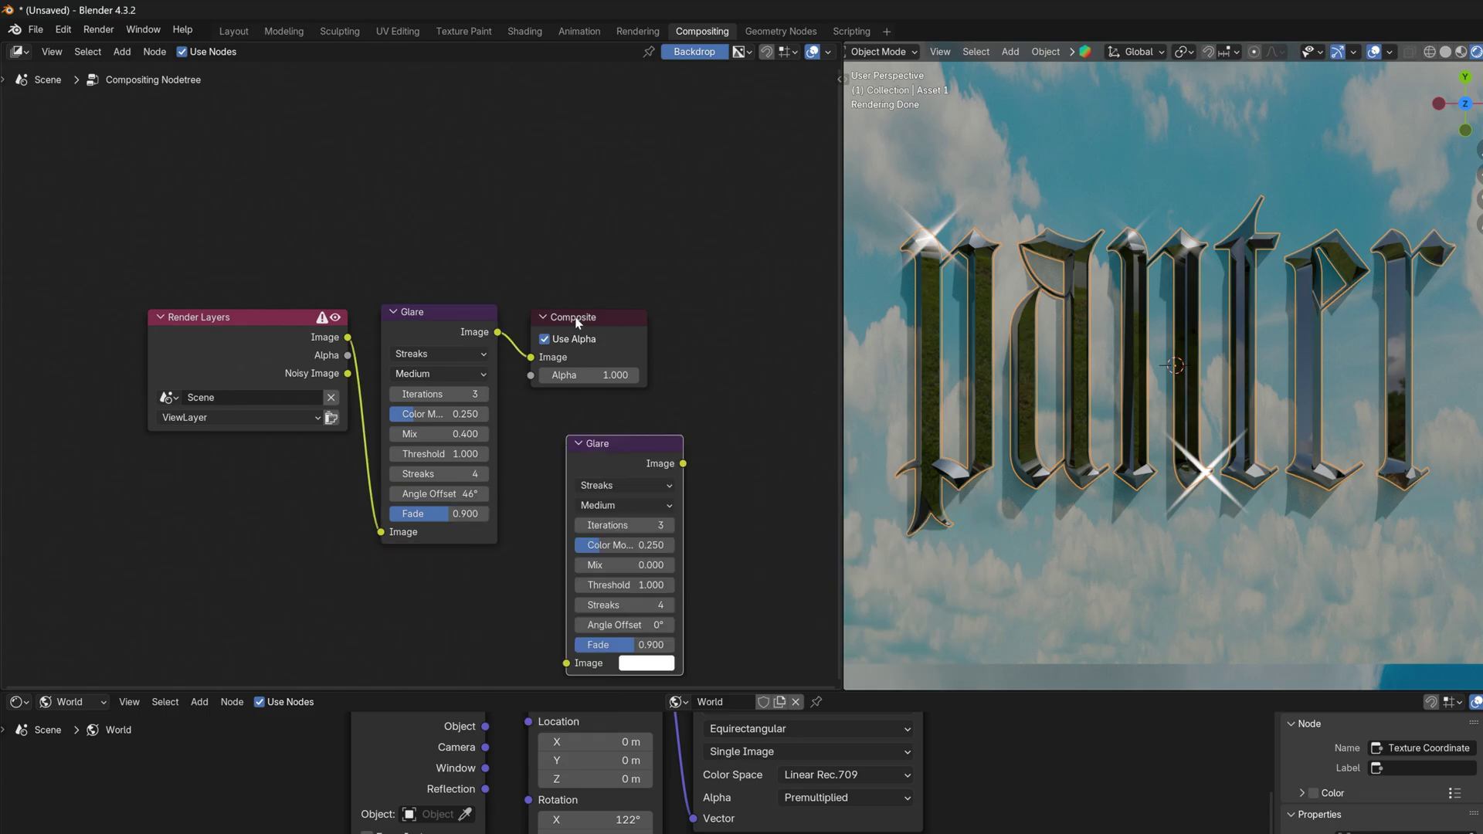
drag(576, 322, 737, 315)
drag(634, 443, 602, 310)
Step: Set the second Glare node to Bloom with a threshold of 8.4, and widen the 3D Viewport area
click(588, 352)
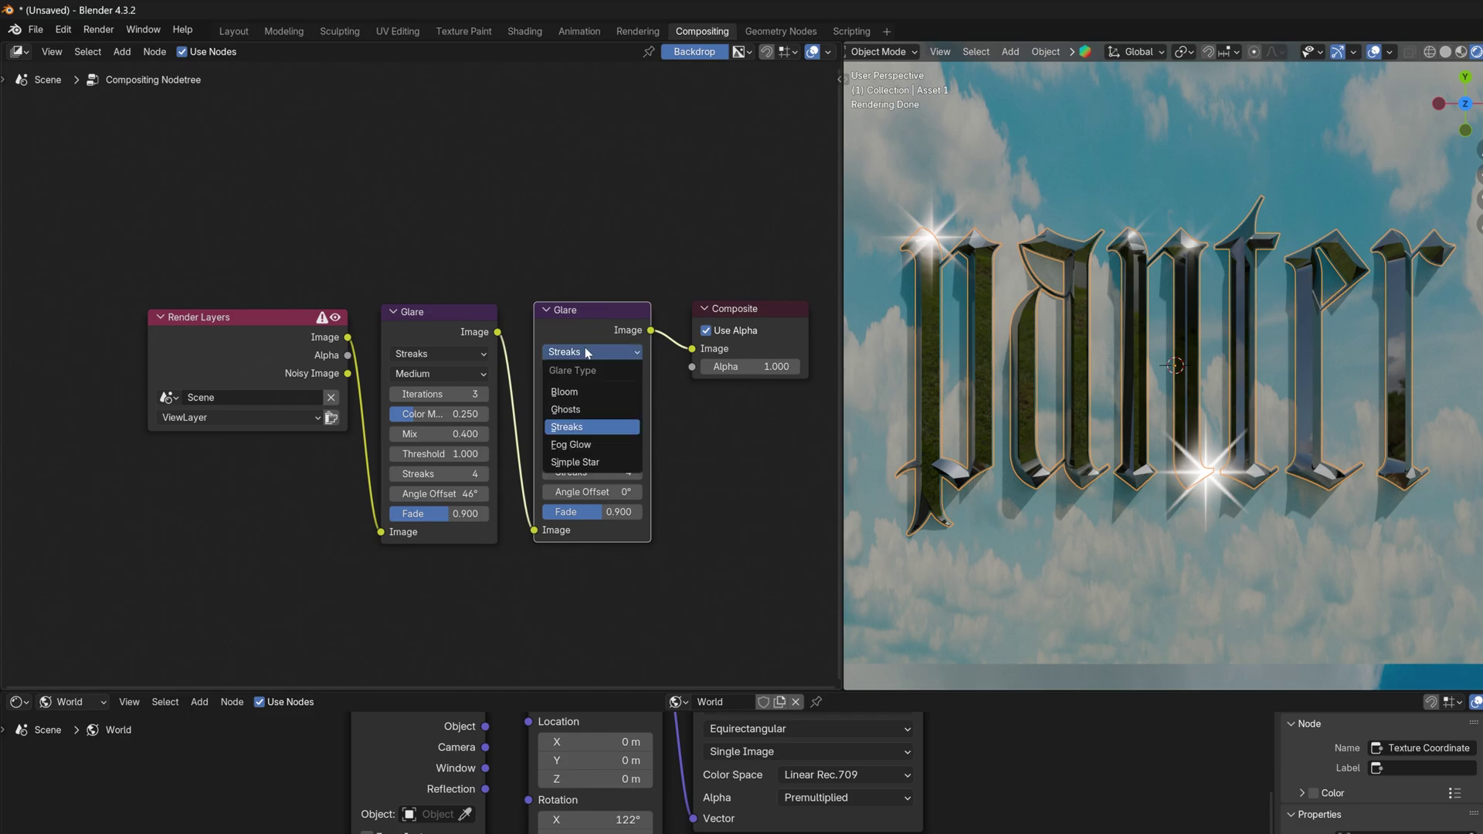
click(589, 393)
drag(841, 479, 656, 479)
click(525, 413)
text(8.4)
key(Return)
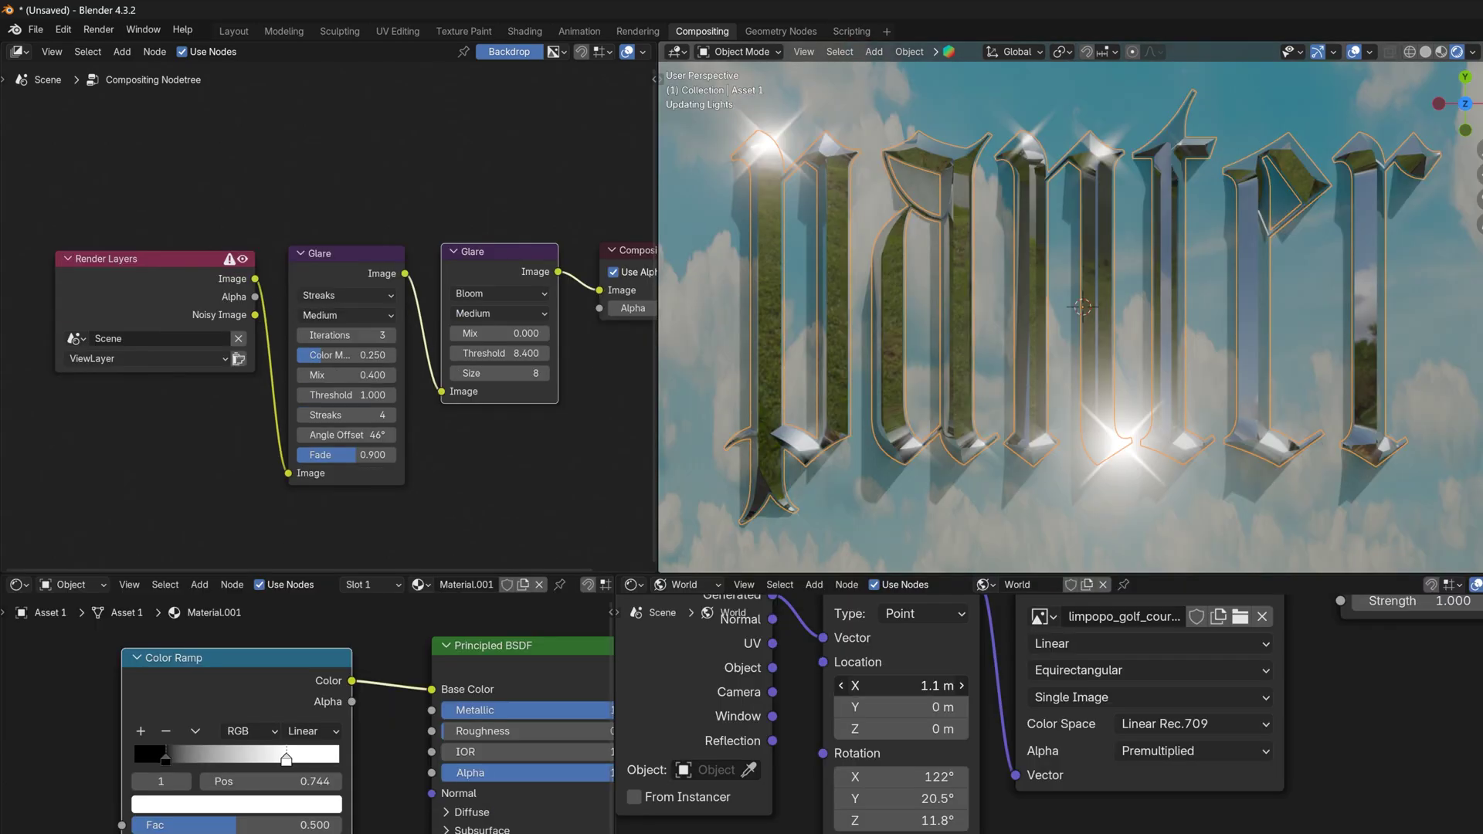
Step: Try shifting the HDRI mapping's location along X to change the reflections on the lettering
mouse_move(900, 685)
mouse_down()
mouse_move(954, 685)
mouse_move(858, 685)
mouse_move(927, 685)
mouse_up()
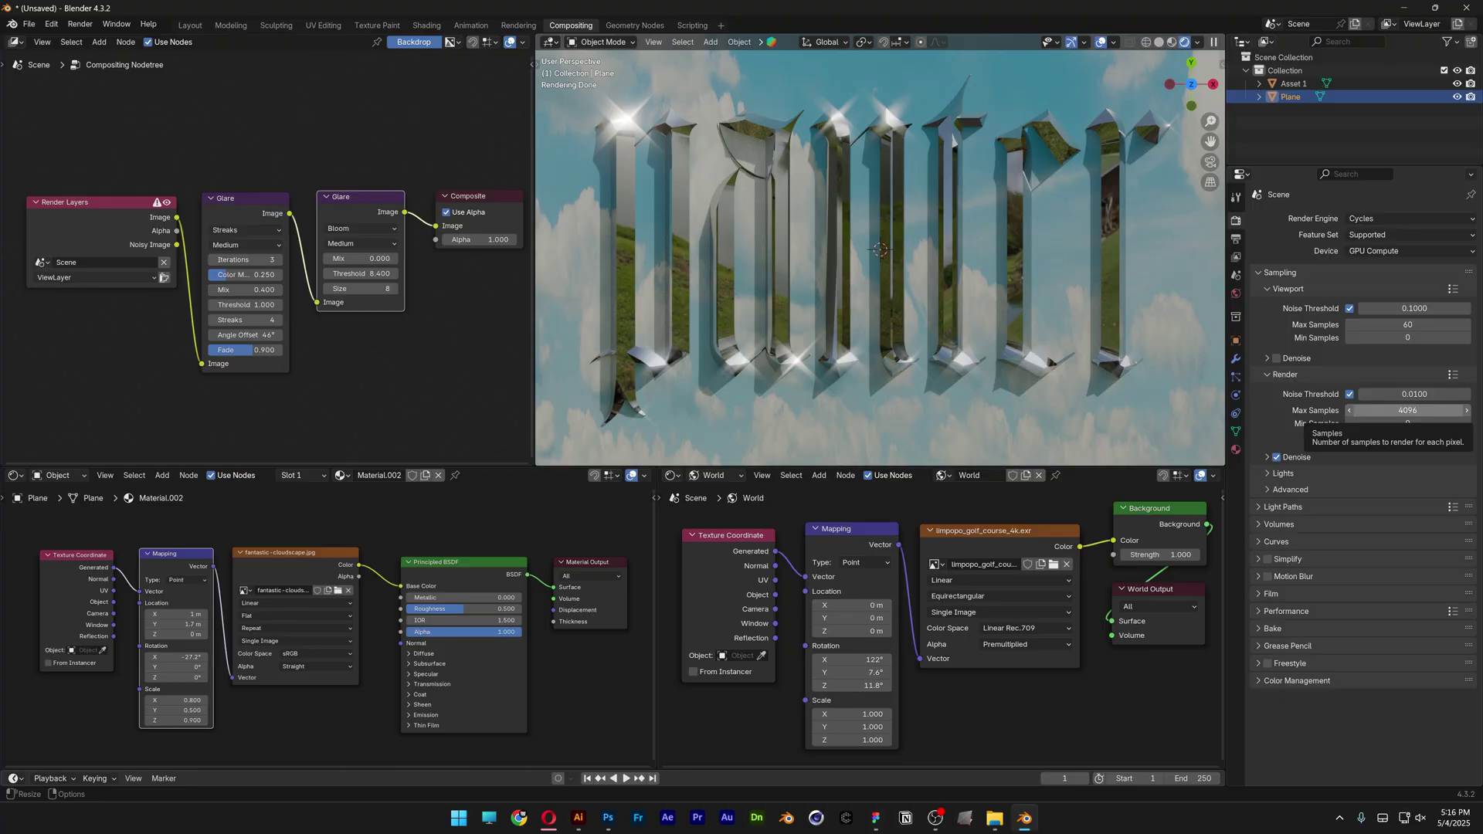